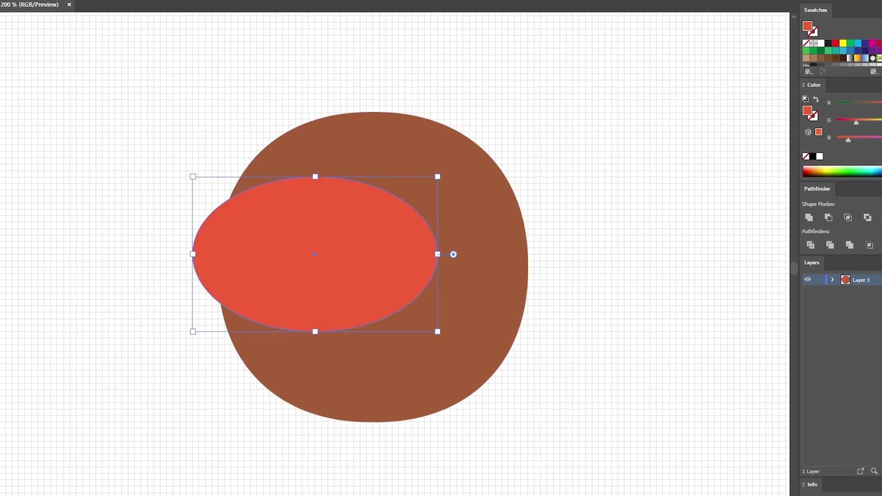
# Add a matching second tan circle to the monkey's face and place the dark 25 px pupil on the white eye.
pyautogui.click(373, 346)
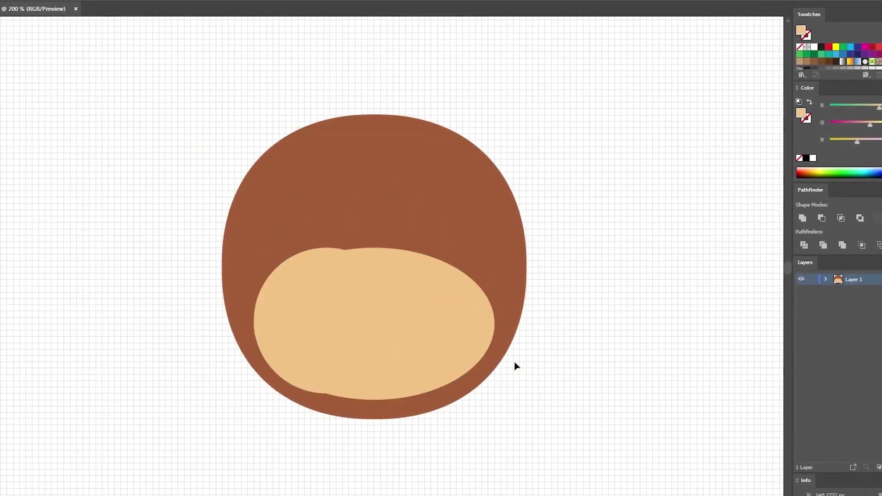
pyautogui.moveTo(325, 249); pyautogui.dragTo(423, 252)
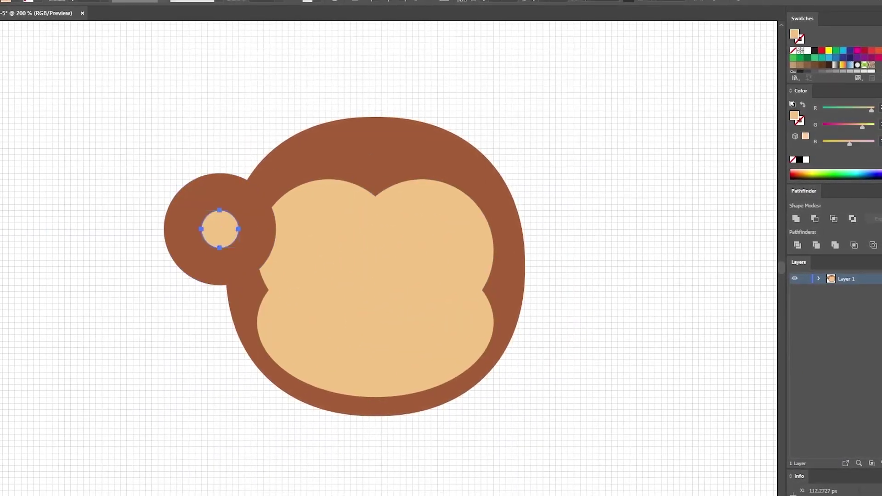
pyautogui.click(117, 179)
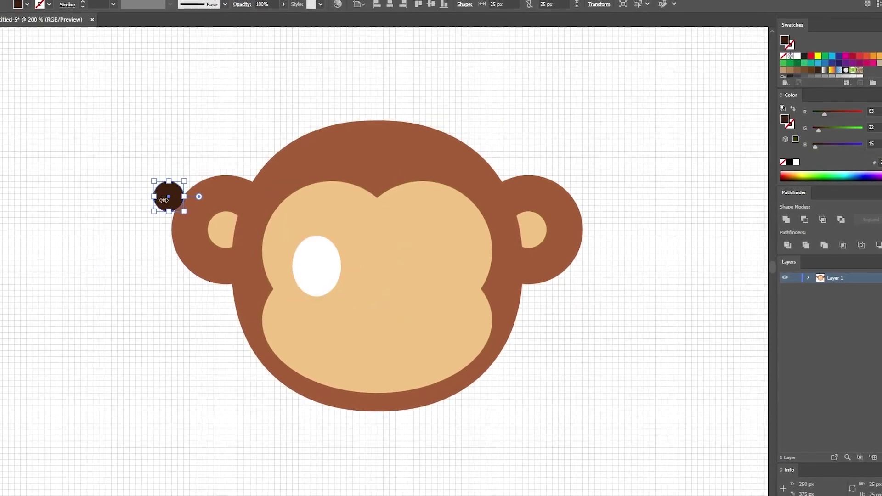
pyautogui.moveTo(168, 193); pyautogui.dragTo(324, 278)
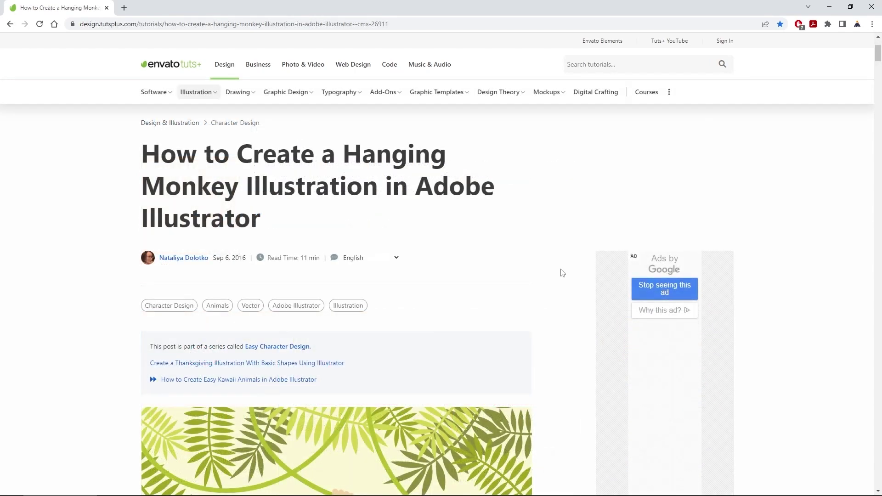
# Skim the hanging monkey tutorial page, and subscribe to the Envato Tuts+ YouTube channel with all notifications on.
pyautogui.scroll(-7, 562, 272)
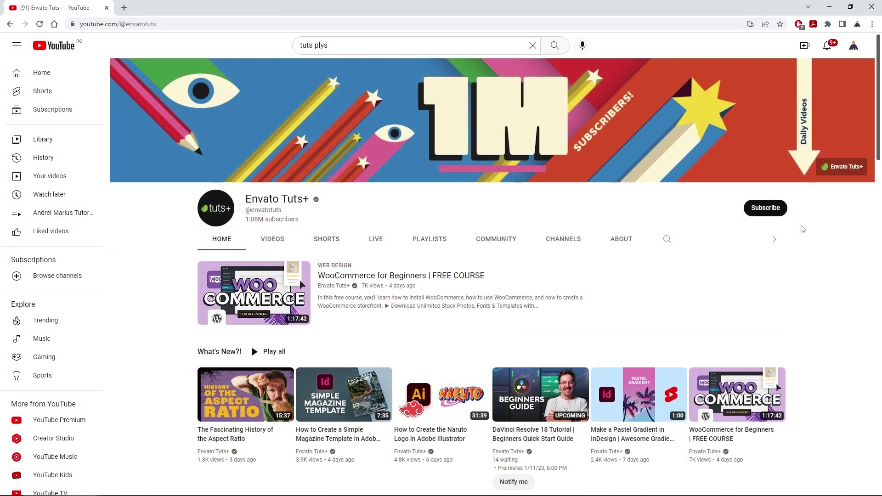
pyautogui.click(765, 207)
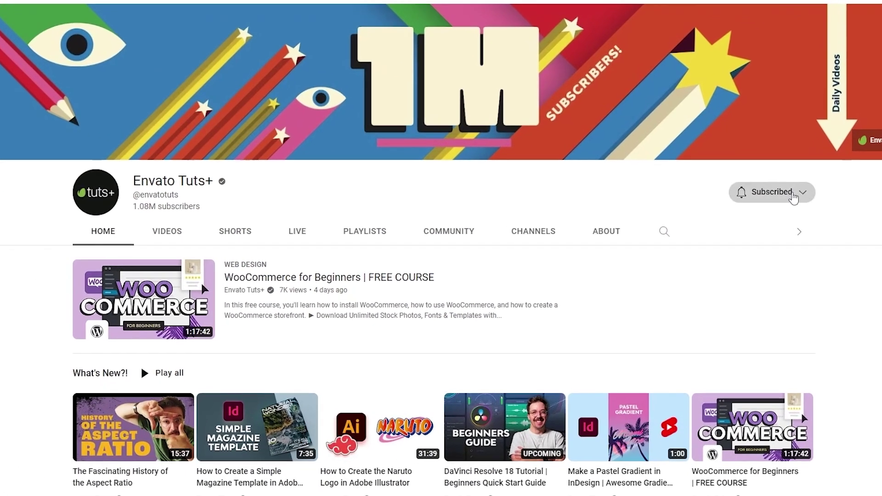
pyautogui.click(761, 217)
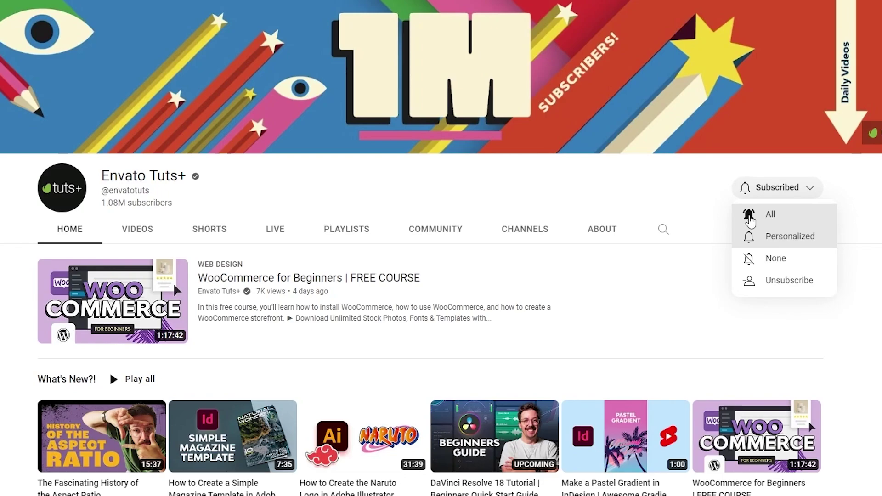
pyautogui.click(748, 220)
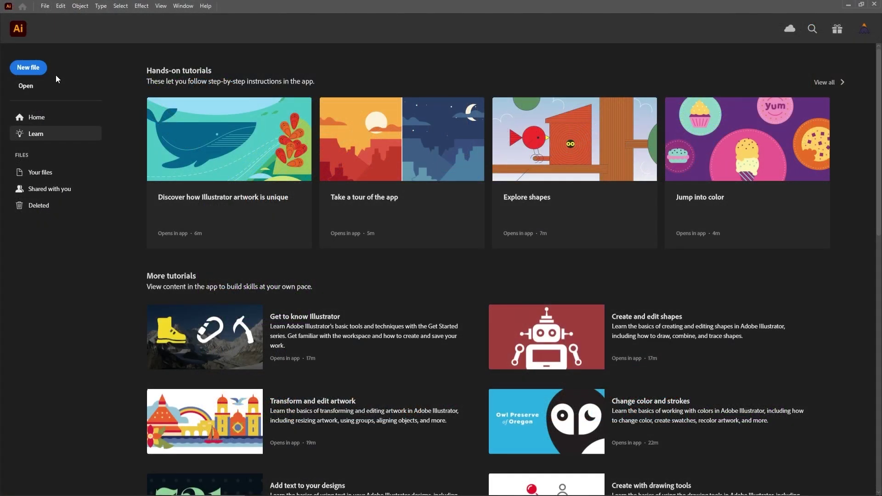
# In Illustrator, create a new 850 x 850 px document in RGB color mode with Screen (72 ppi) raster effects.
pyautogui.click(28, 67)
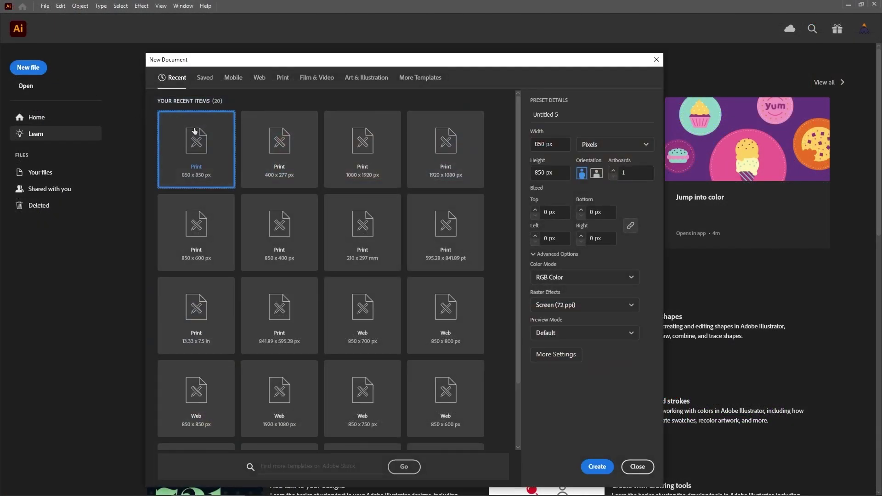
pyautogui.click(611, 147)
pyautogui.click(611, 162)
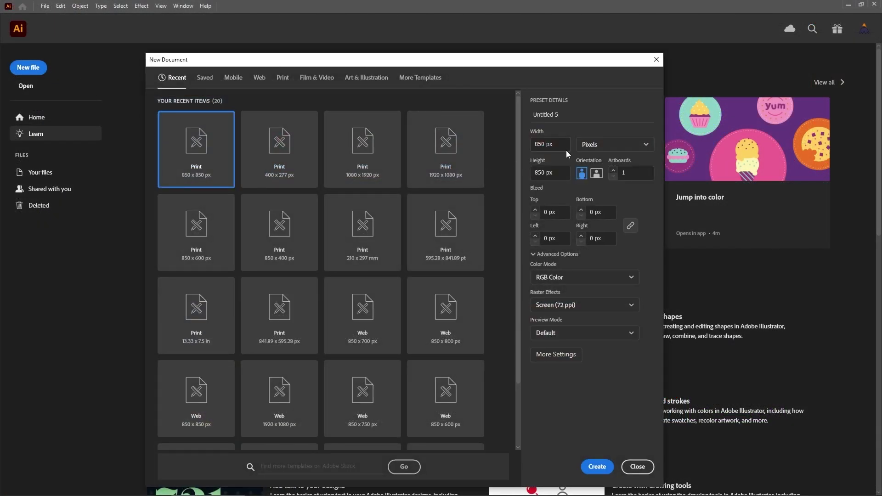
pyautogui.moveTo(560, 142); pyautogui.dragTo(536, 143)
pyautogui.moveTo(559, 173); pyautogui.dragTo(531, 172)
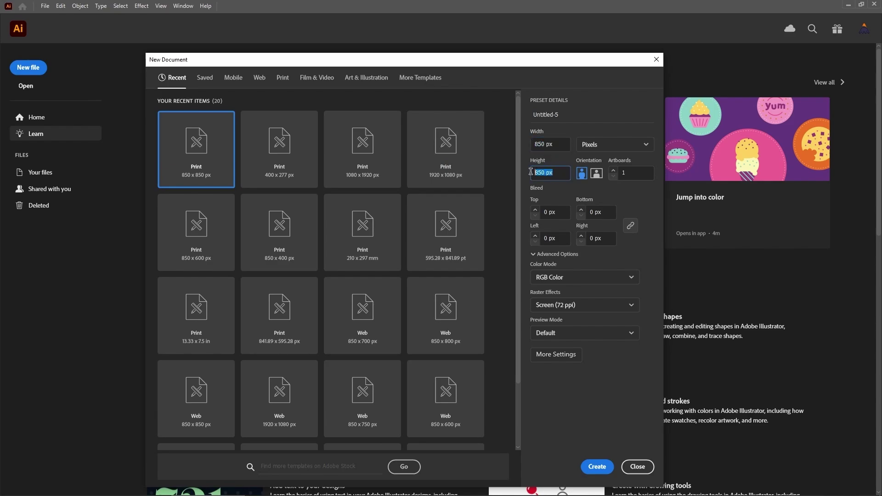
pyautogui.click(620, 276)
pyautogui.click(581, 293)
pyautogui.click(582, 304)
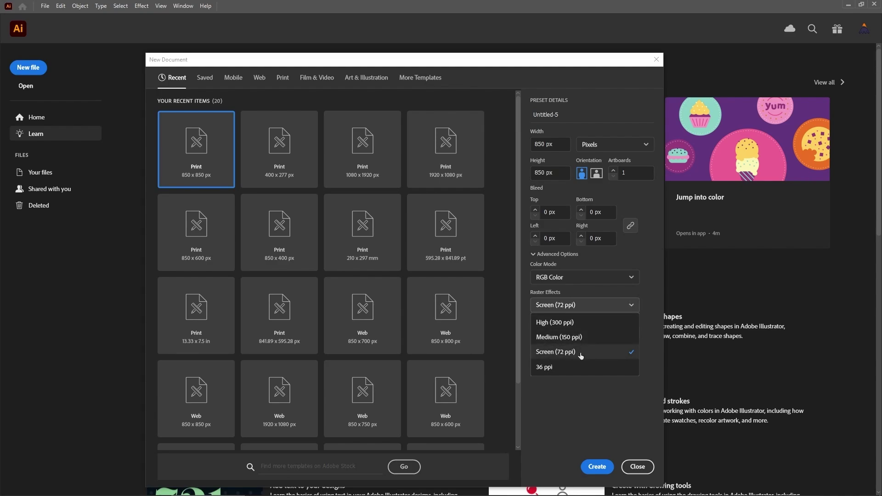
pyautogui.click(582, 352)
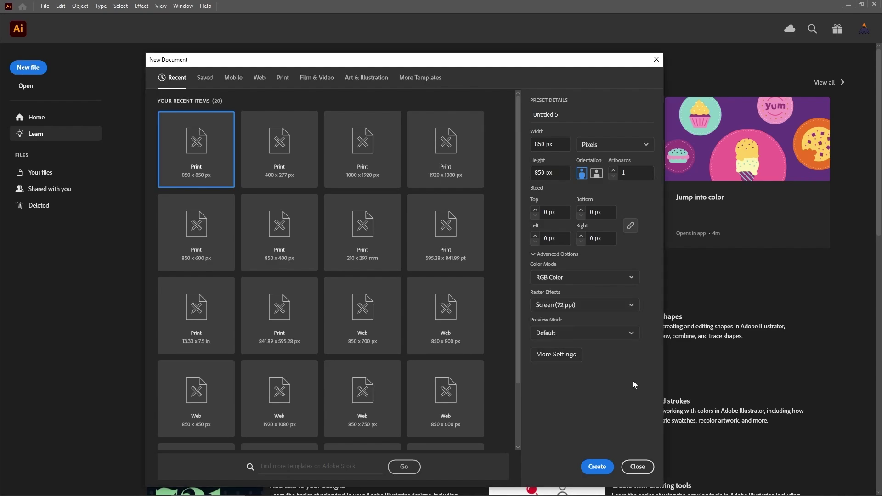
pyautogui.click(597, 473)
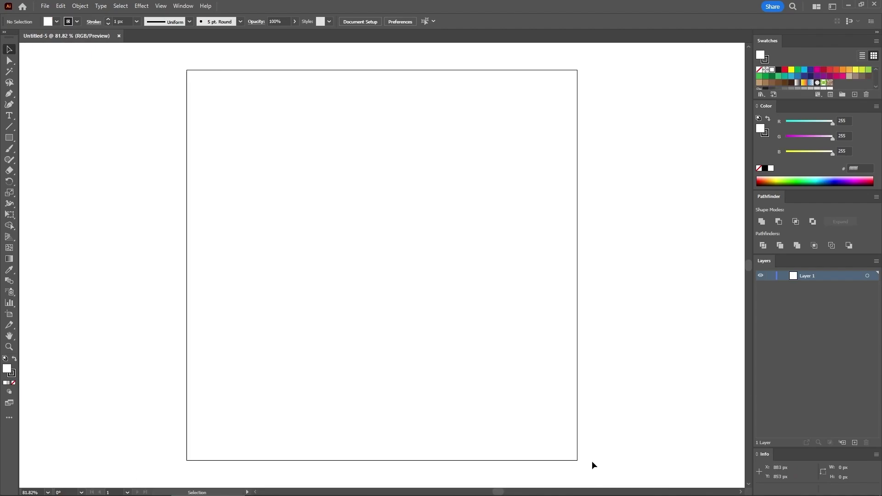
# Fit the artboard in the window and review which panels are enabled.
pyautogui.press('a')
pyautogui.hotkey('ctrl', '0')
pyautogui.press('v')
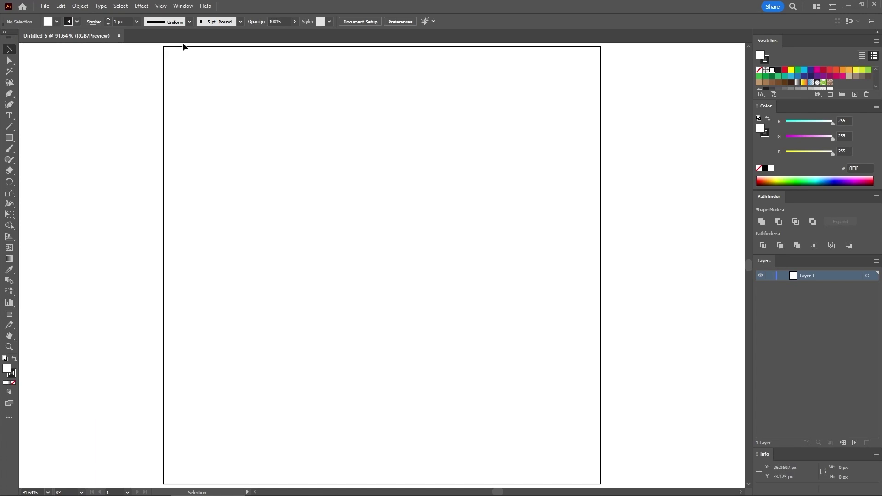
pyautogui.click(184, 6)
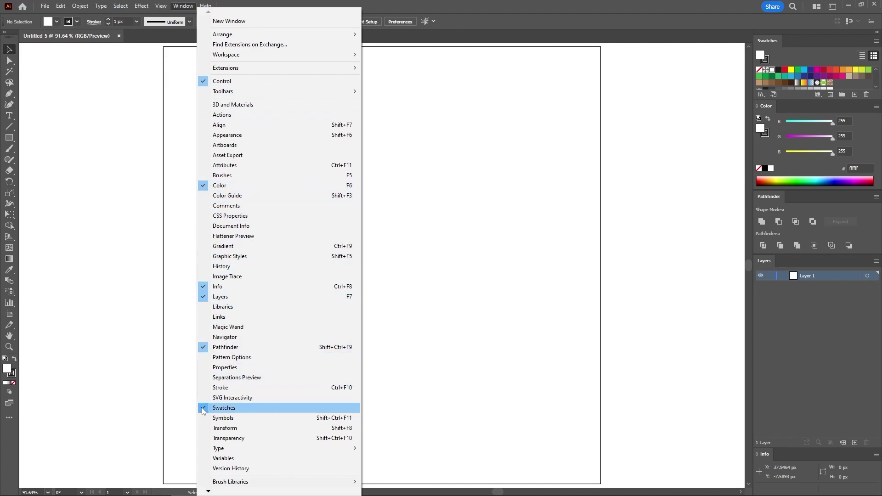
pyautogui.click(183, 119)
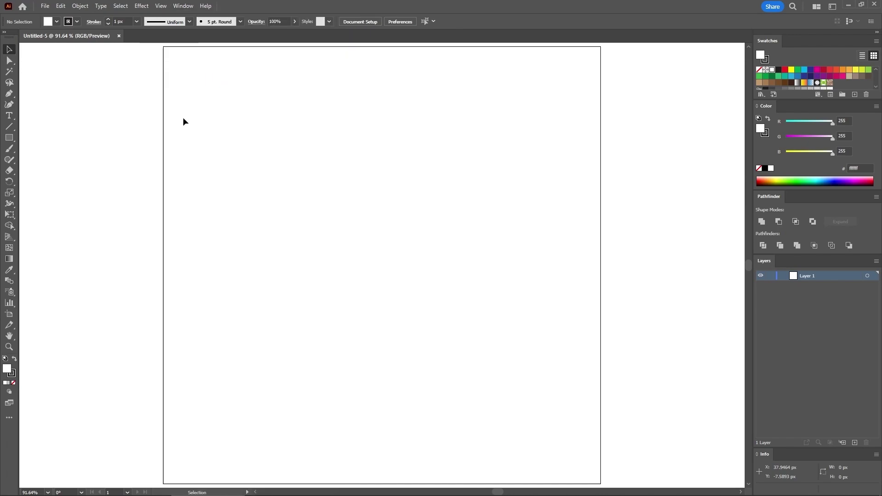
# Show the document grid and turn on Snap to Grid.
pyautogui.click(160, 6)
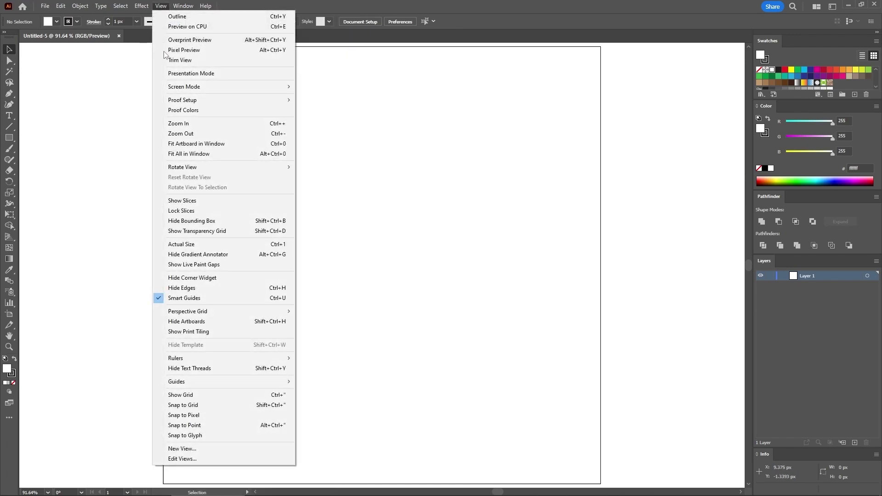
pyautogui.click(195, 395)
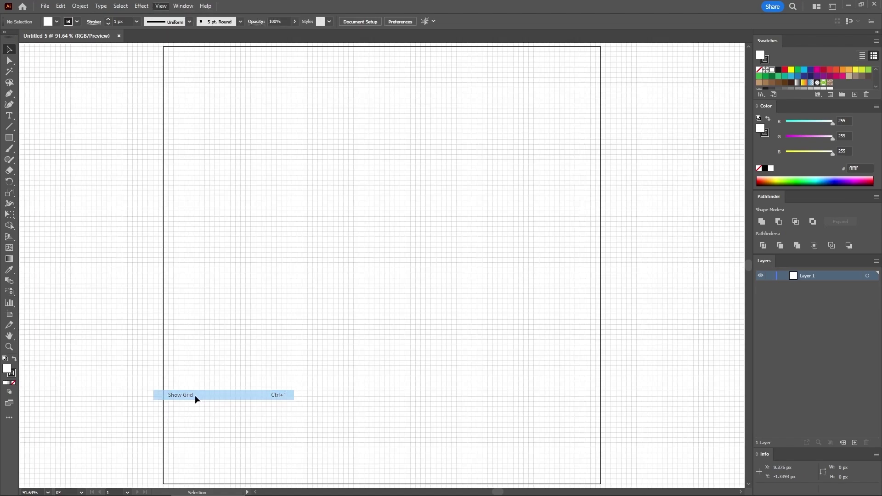
pyautogui.click(162, 6)
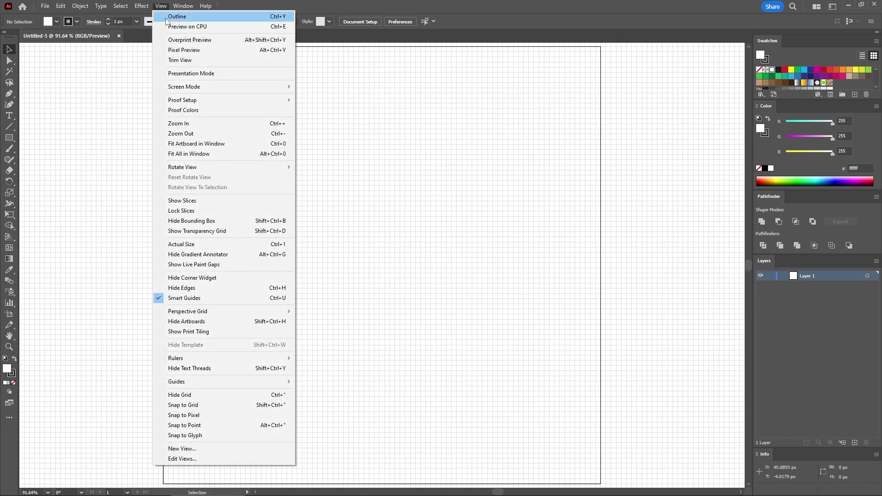
pyautogui.click(207, 405)
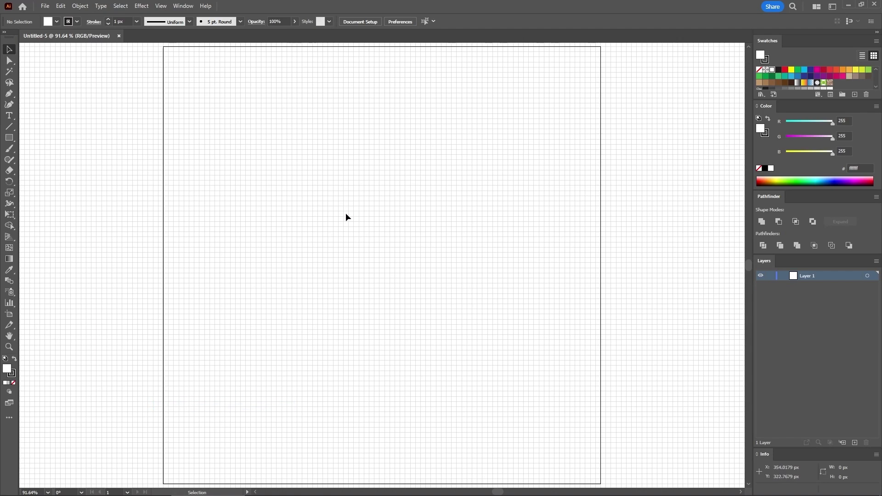
# Set the grid preferences to a gridline every 5 px.
pyautogui.click(62, 7)
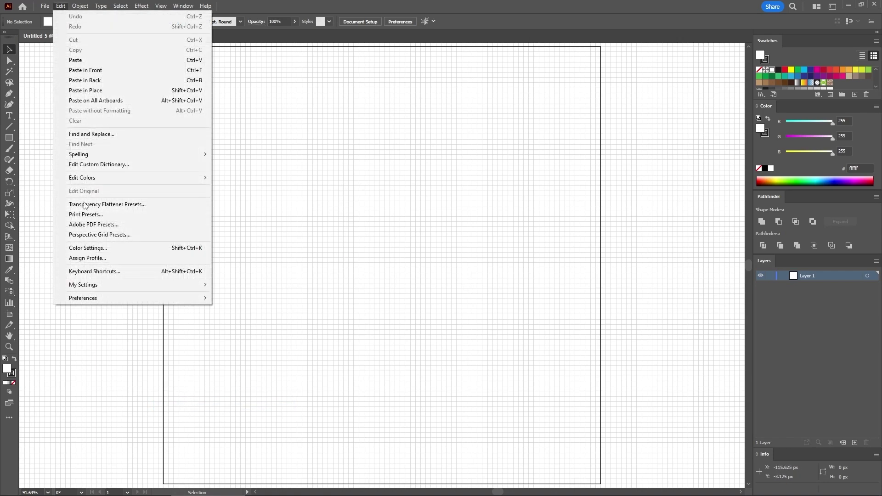
pyautogui.moveTo(90, 295)
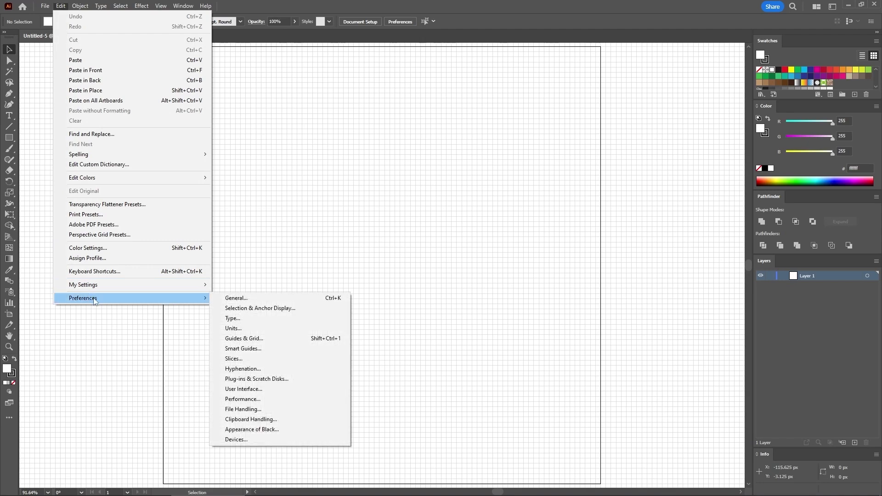
pyautogui.click(266, 338)
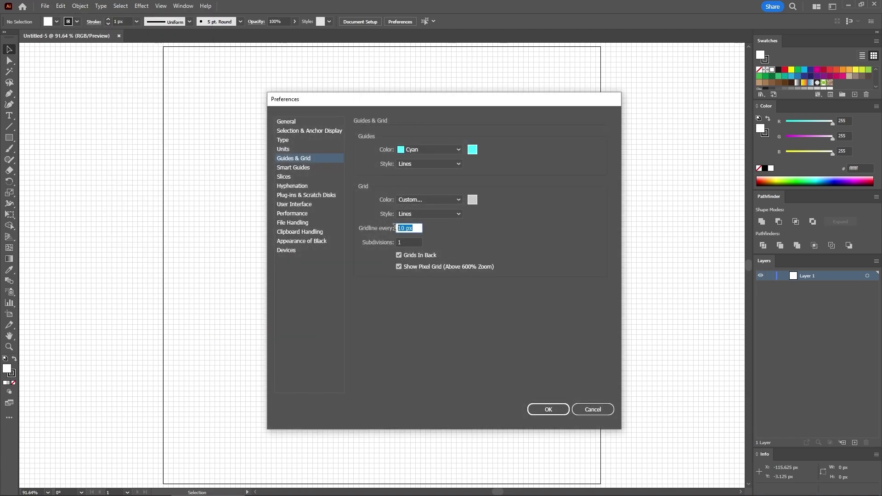
pyautogui.write('5')
pyautogui.click(548, 409)
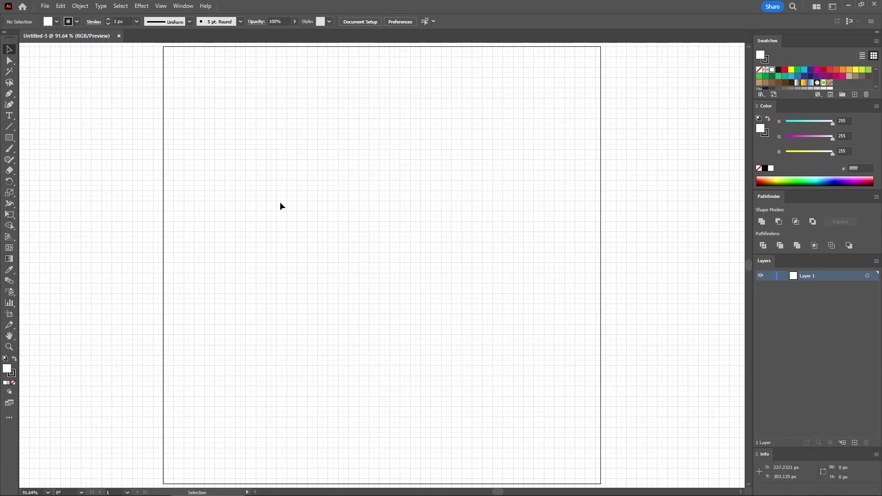
# Magnify the artboard to 150% and activate the Ellipse tool.
pyautogui.press('a')
pyautogui.hotkey('ctrl', '+')
pyautogui.hotkey('ctrl', '+')
pyautogui.press('v')
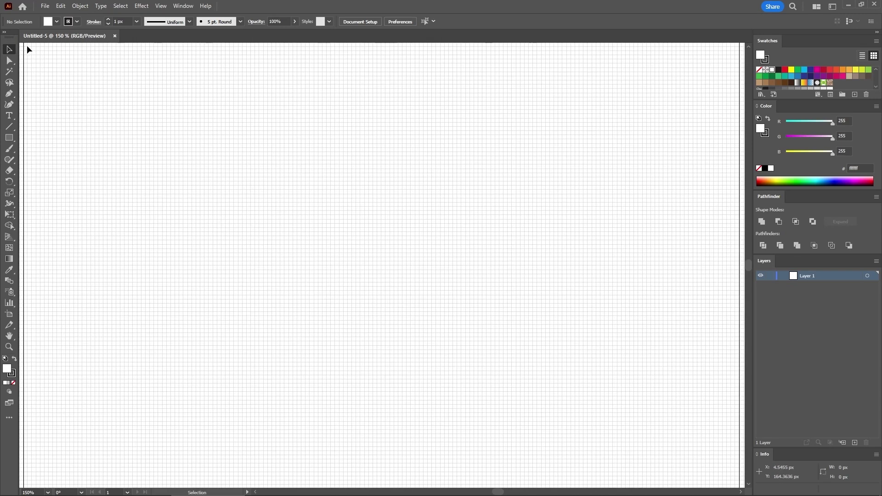
pyautogui.moveTo(10, 137); pyautogui.dragTo(43, 160)
pyautogui.moveTo(256, 164); pyautogui.dragTo(455, 383)
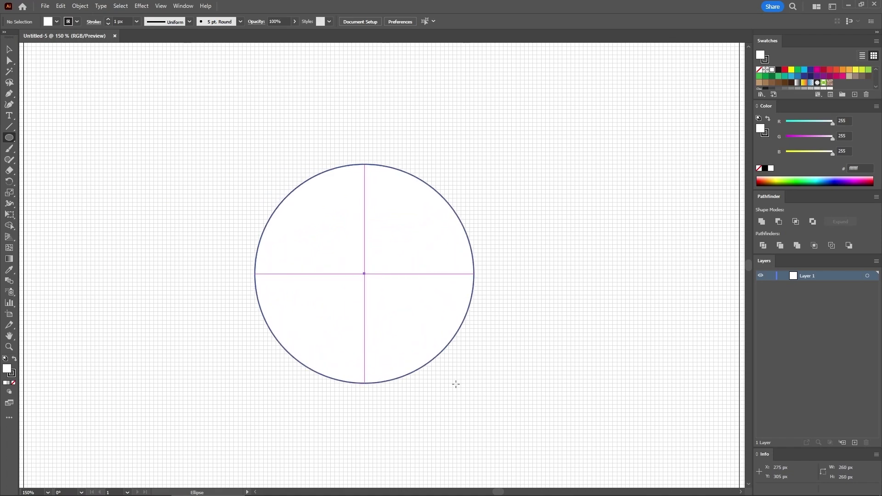
pyautogui.moveTo(456, 384); pyautogui.dragTo(455, 384)
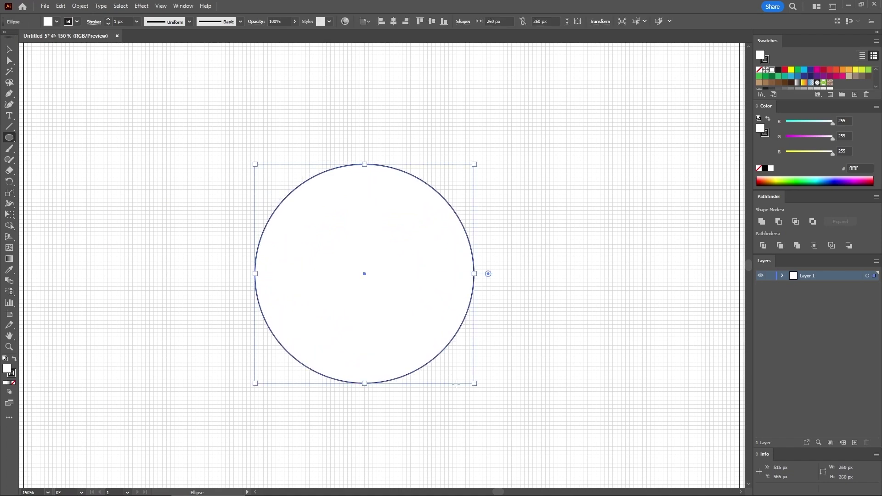
pyautogui.press('Delete')
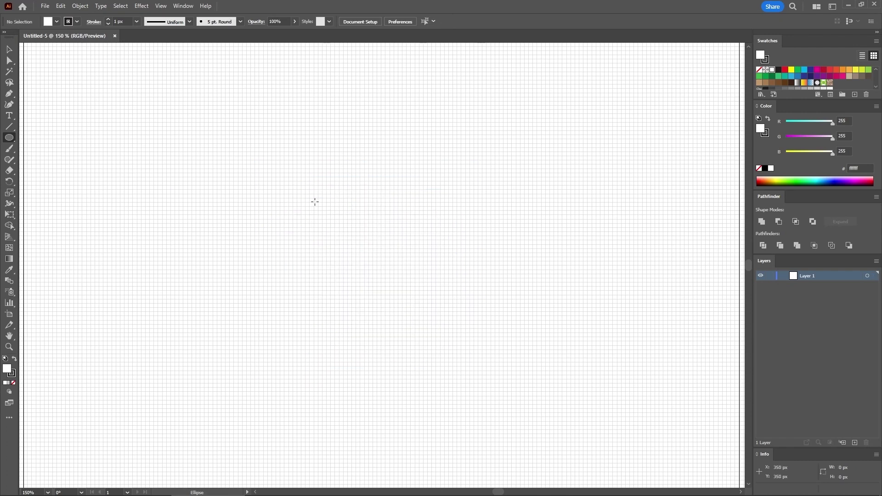
# Create a circle exactly 260 px wide and 260 px high near the artboard's center and remove its stroke.
pyautogui.click(280, 173)
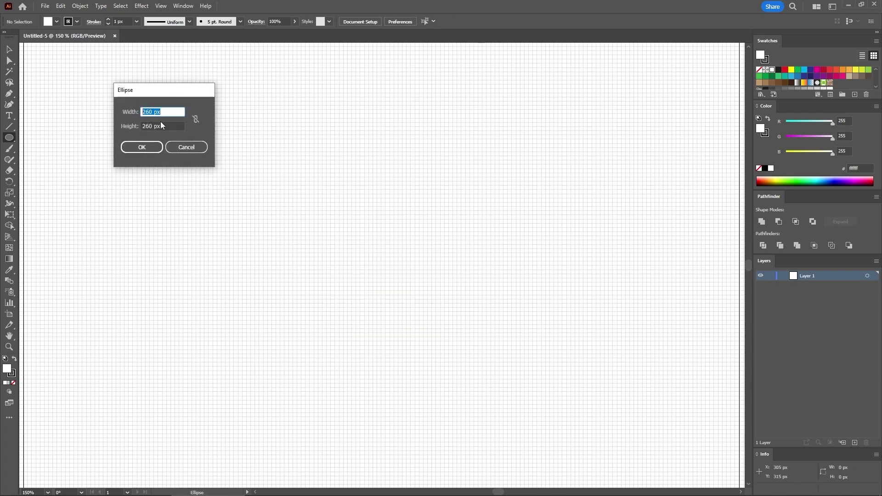
pyautogui.press('Tab')
pyautogui.click(142, 147)
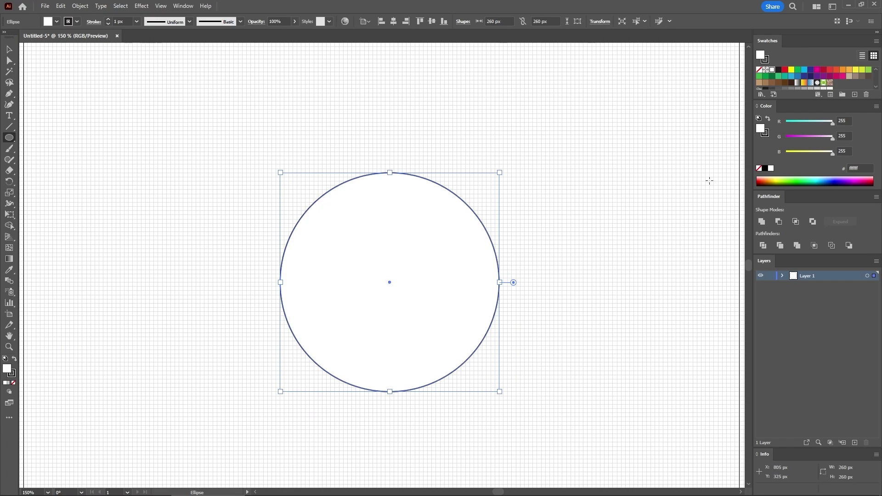
pyautogui.click(765, 133)
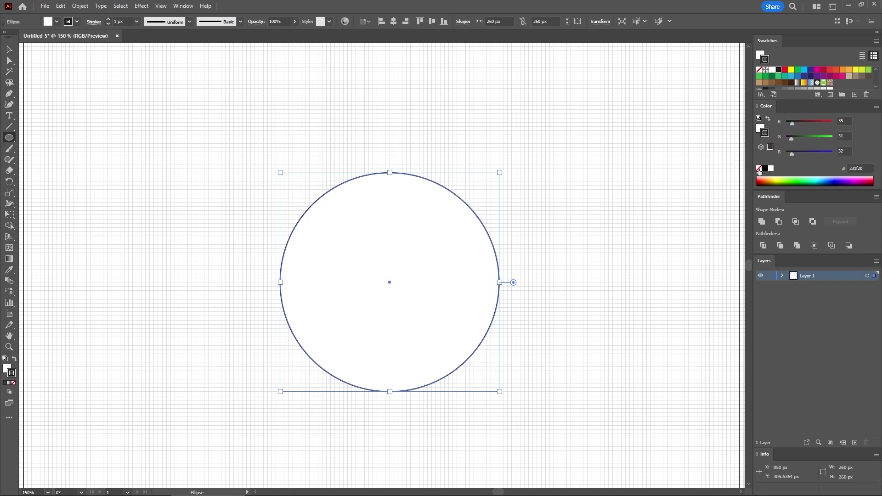
pyautogui.click(759, 169)
# Fill the circle with the brown color R 162, G 92, B 56.
pyautogui.click(760, 129)
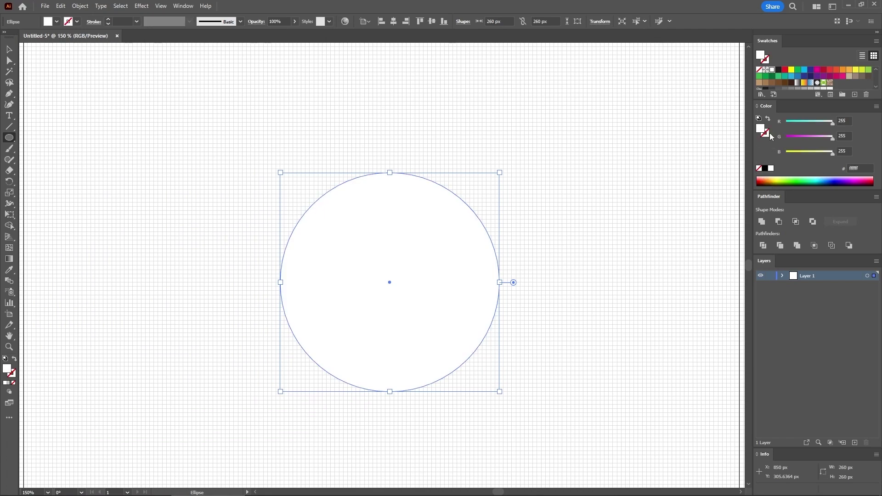
pyautogui.click(847, 120)
pyautogui.write('162')
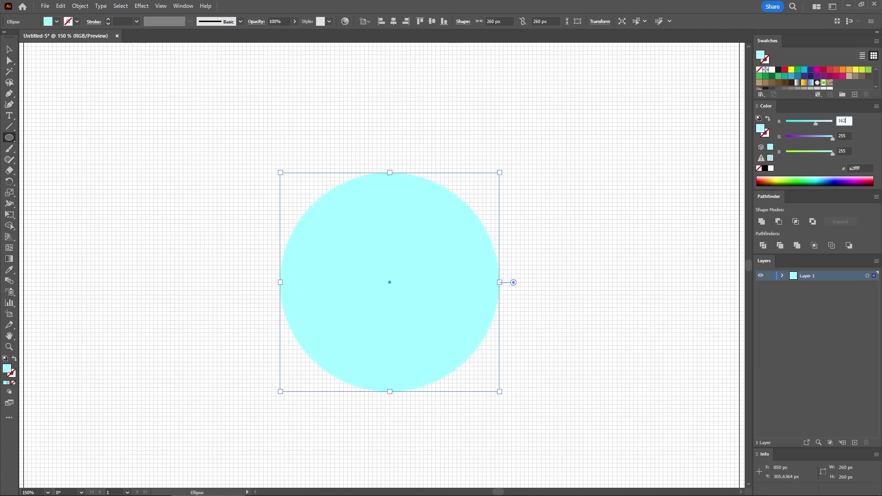
pyautogui.press('Tab')
pyautogui.write('92')
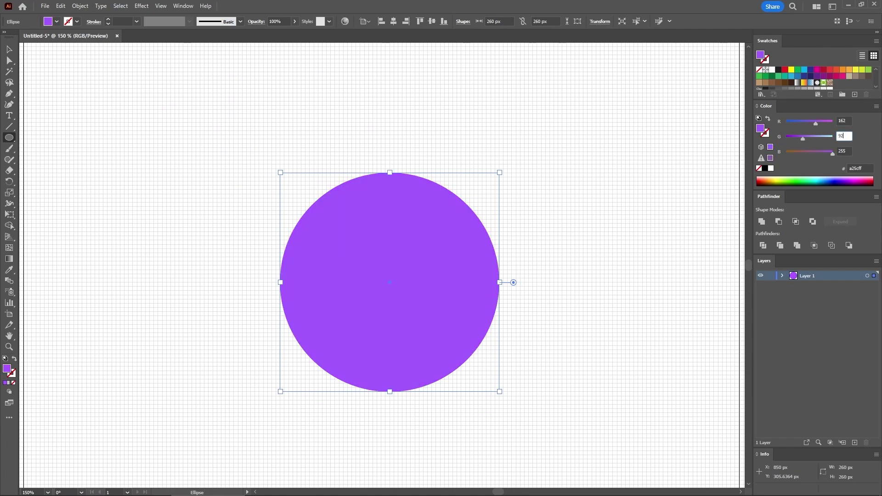
pyautogui.press('Tab')
pyautogui.write('56')
pyautogui.press('Return')
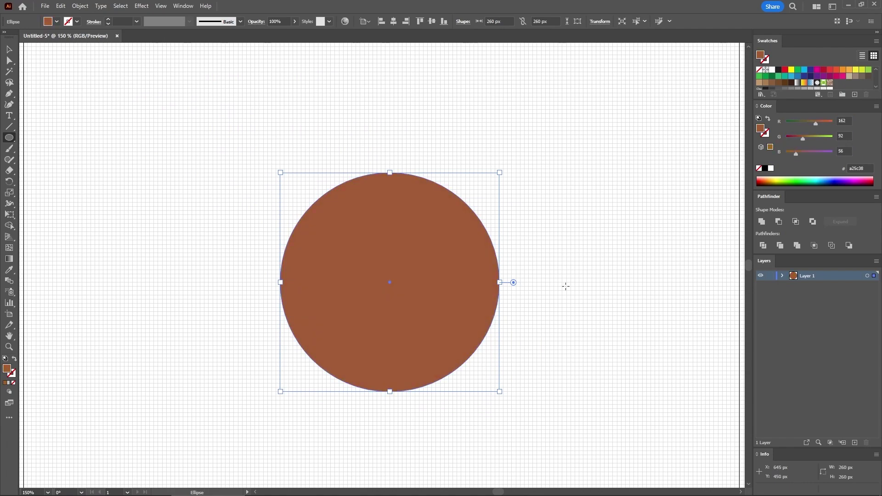
# Apply an Inflate warp with a -15% bend to the brown circle and expand its appearance.
pyautogui.click(142, 6)
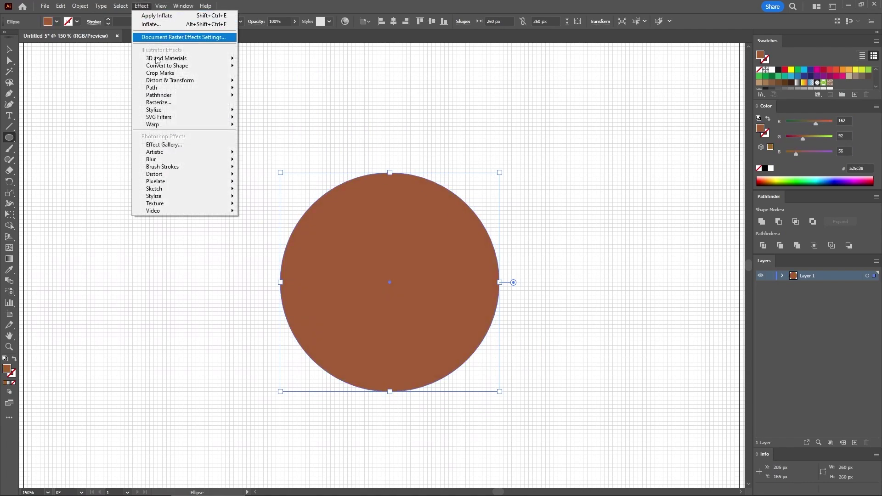
pyautogui.moveTo(169, 128)
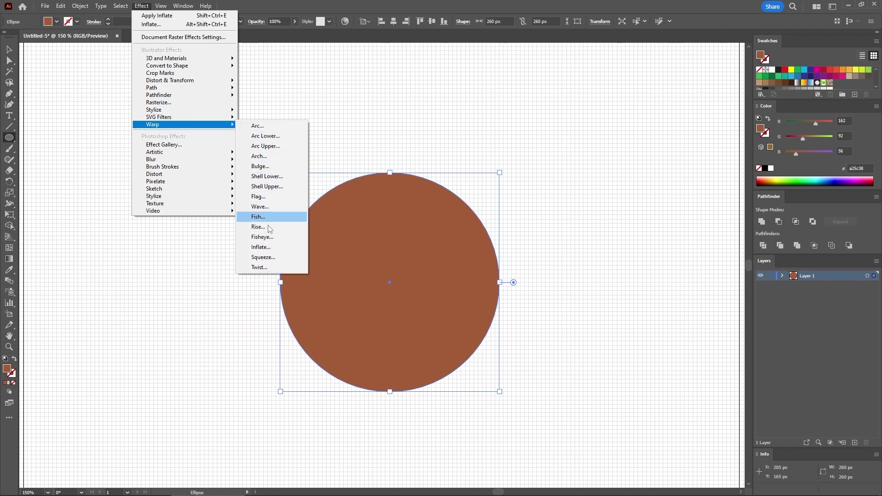
pyautogui.click(260, 246)
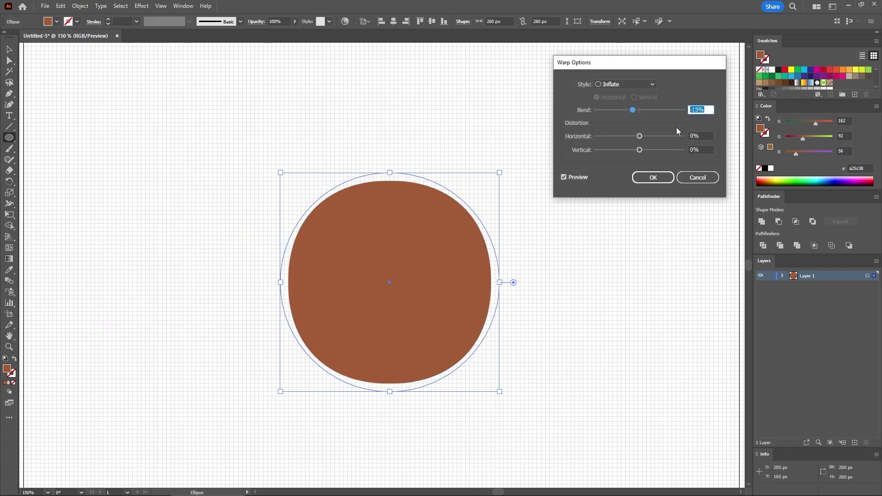
pyautogui.click(653, 178)
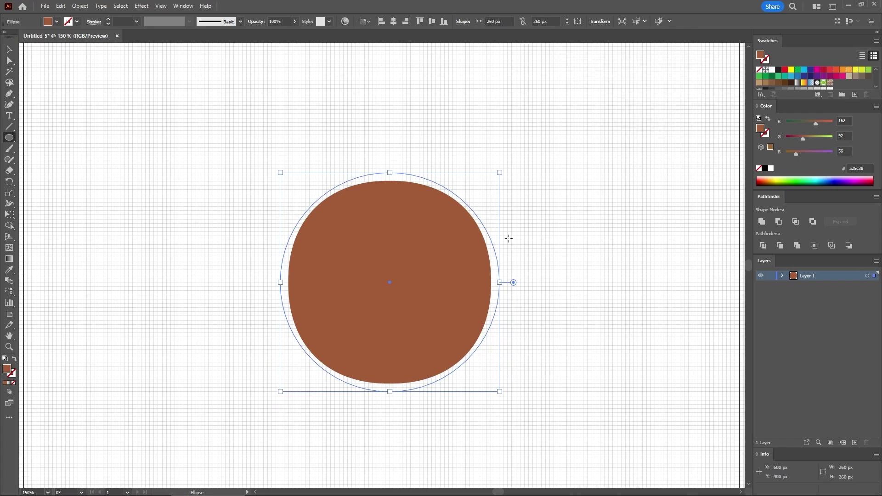
pyautogui.click(80, 6)
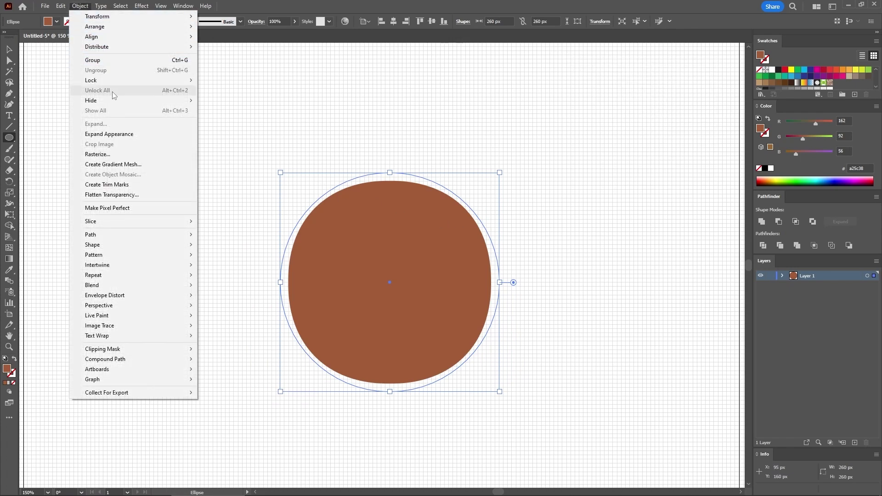
pyautogui.click(118, 135)
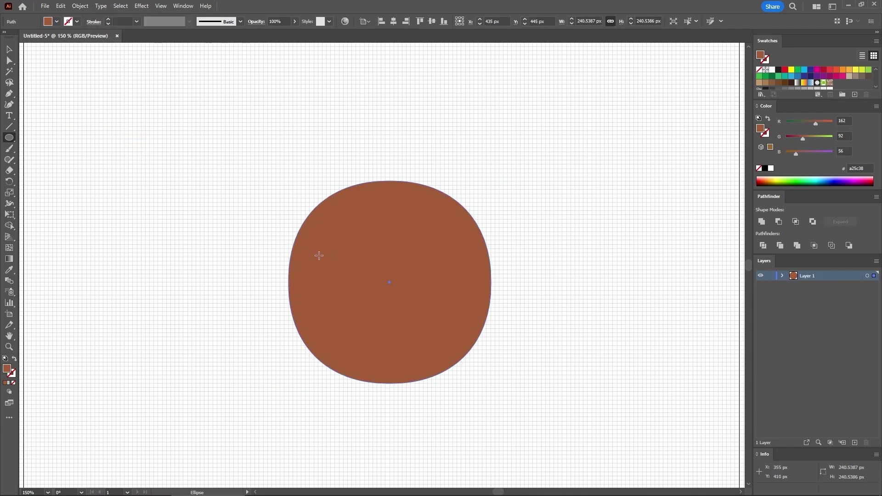
# Create an ellipse 190 px wide and 120 px high over the brown head shape.
pyautogui.hotkey('ctrl', '+')
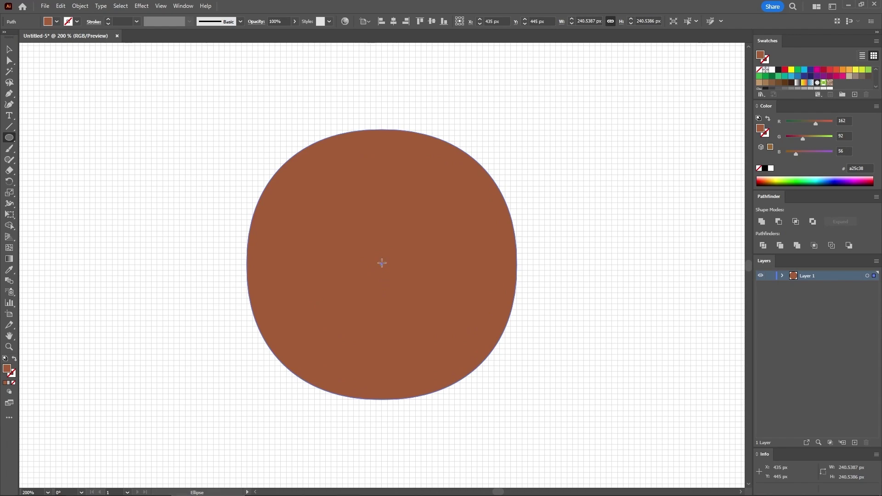
pyautogui.click(226, 188)
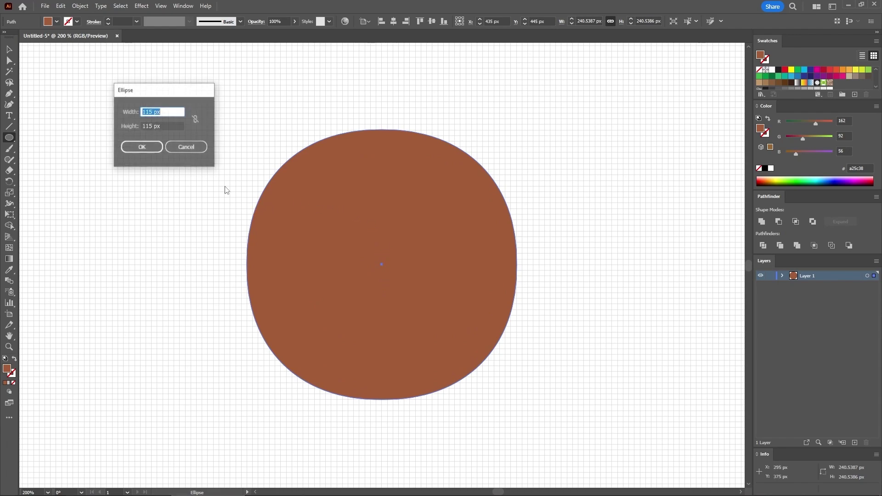
pyautogui.write('190')
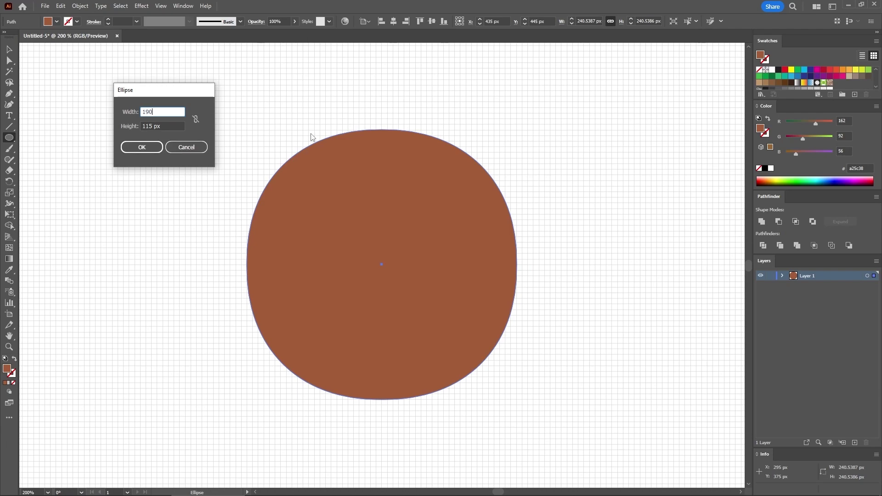
pyautogui.press('Tab')
pyautogui.write('12')
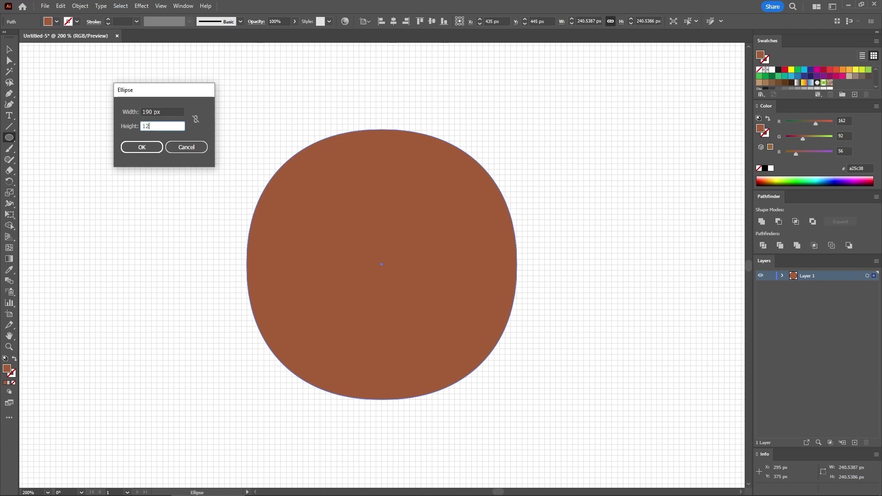
pyautogui.write('0')
pyautogui.press('Return')
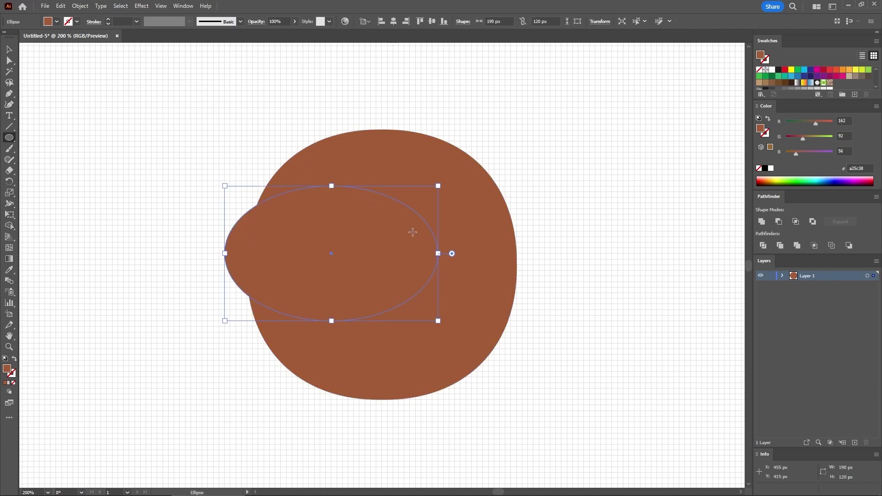
# Fill the new ellipse with the tan color R 241, G 195, B 132.
pyautogui.click(843, 121)
pyautogui.write('241')
pyautogui.press('Tab')
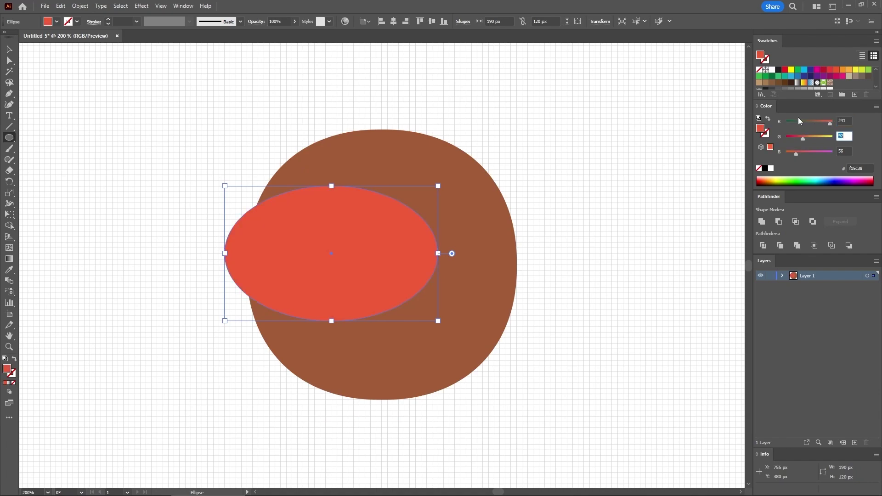
pyautogui.write('195')
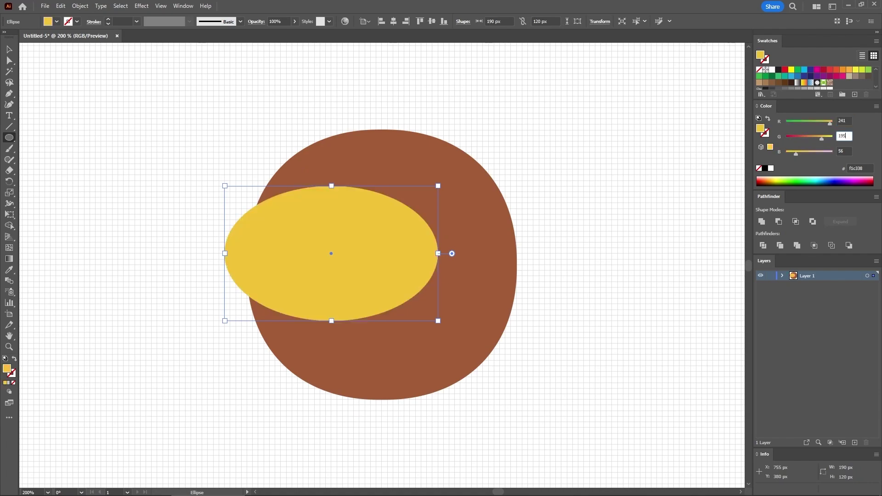
pyautogui.press('Tab')
pyautogui.write('132')
pyautogui.press('Return')
# Center the tan ellipse horizontally on the brown head and move it straight down 55 px into the head's lower half.
pyautogui.press('v')
pyautogui.moveTo(491, 113); pyautogui.dragTo(306, 310)
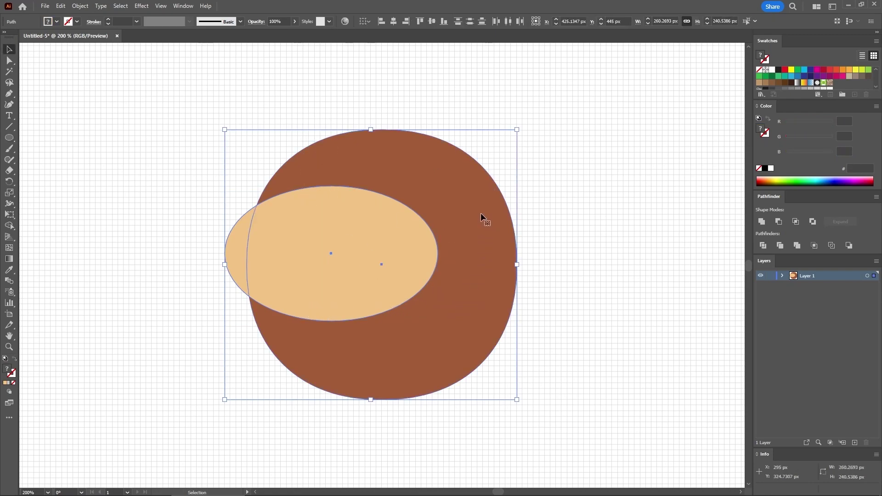
pyautogui.click(393, 24)
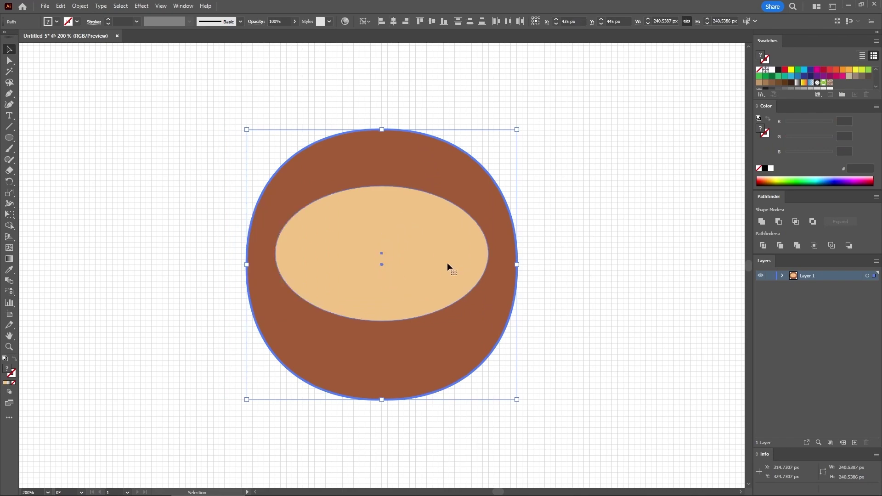
pyautogui.click(542, 220)
pyautogui.click(385, 235)
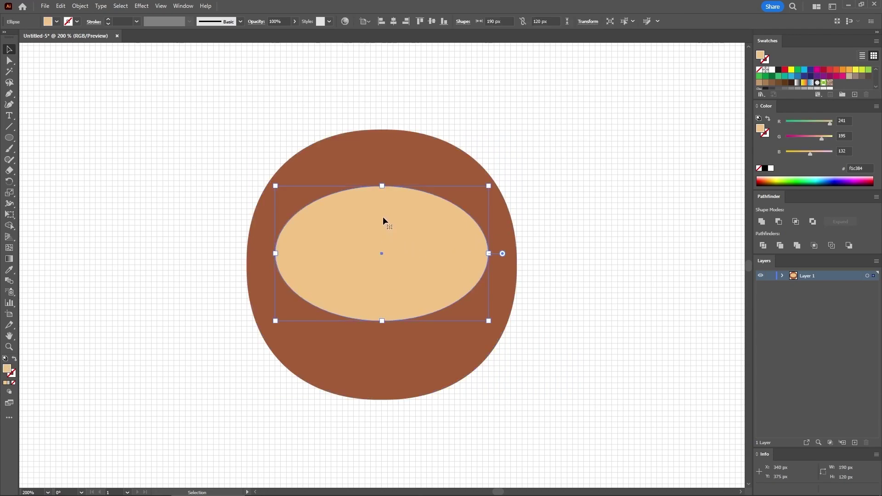
pyautogui.moveTo(383, 212); pyautogui.dragTo(382, 289)
pyautogui.moveTo(382, 331); pyautogui.dragTo(382, 314)
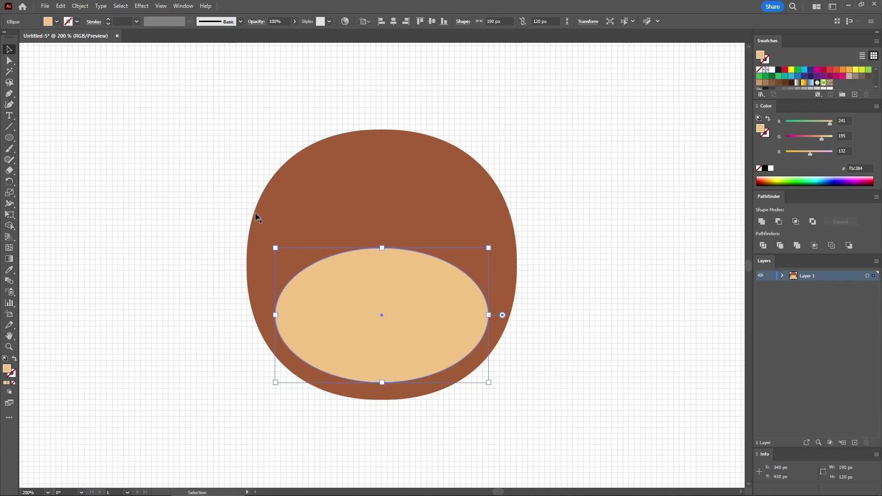
# Create a tan circle 115 px wide and 115 px high beside the head's left side.
pyautogui.click(8, 137)
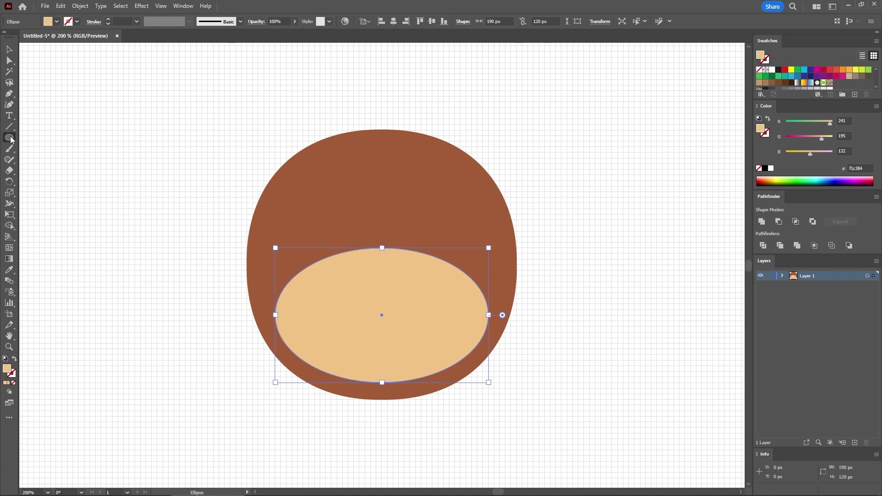
pyautogui.click(108, 148)
pyautogui.moveTo(165, 112); pyautogui.dragTo(142, 126)
pyautogui.click(137, 147)
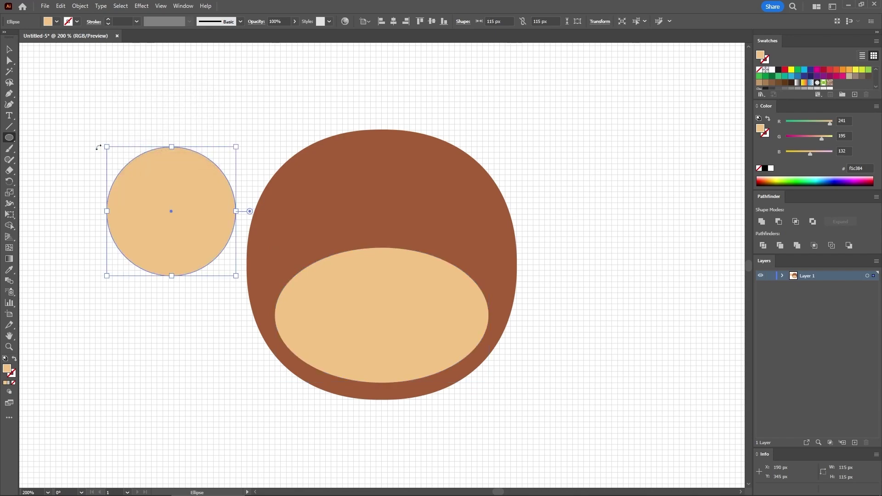
# Align the 115 px circle to the left and top edges of the tan ellipse, using the ellipse as key object.
pyautogui.click(14, 51)
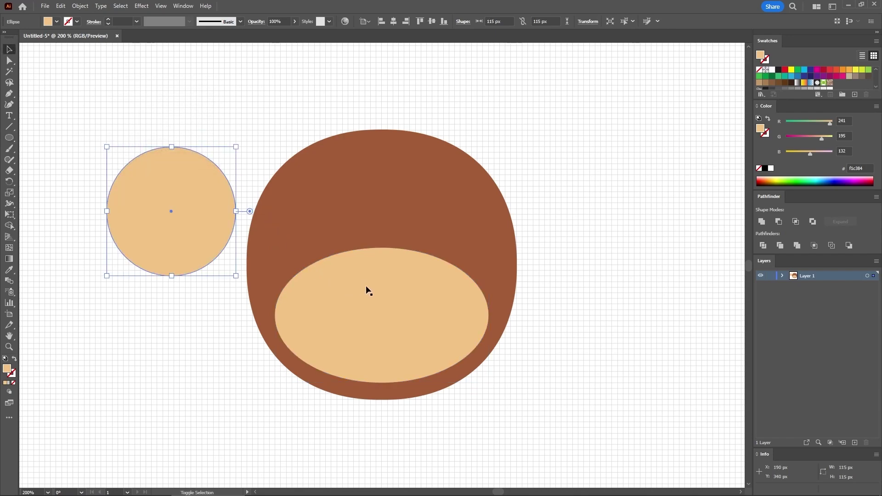
pyautogui.keyDown('shift'); pyautogui.click(389, 280); pyautogui.keyUp('shift')
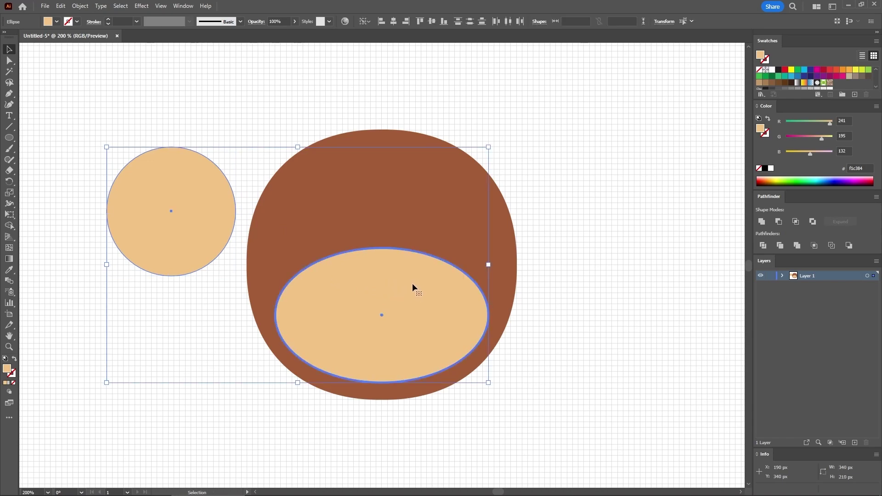
pyautogui.click(380, 23)
pyautogui.click(420, 23)
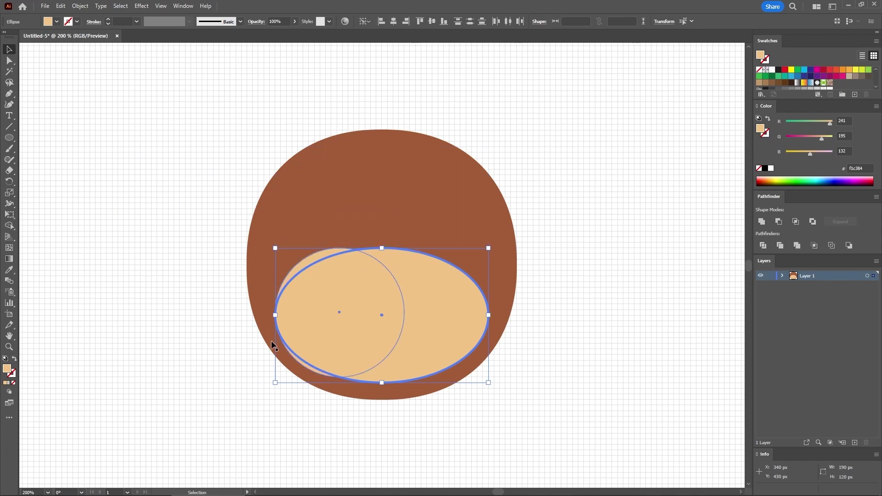
pyautogui.click(544, 362)
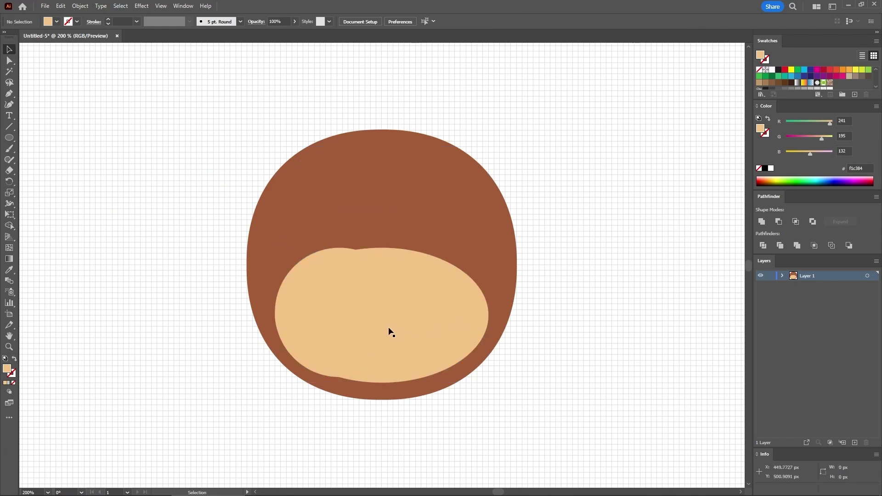
# Move the 115 px circle up 55 px and place a copy of it 75 px to its right.
pyautogui.click(335, 302)
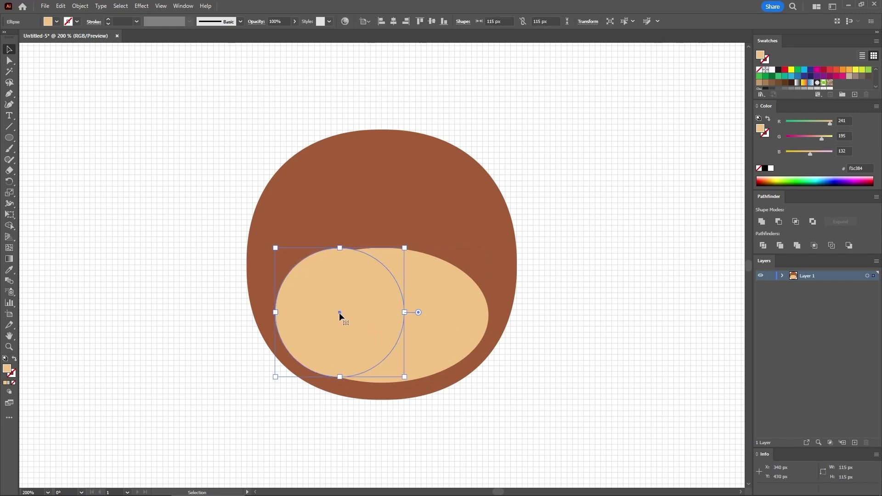
pyautogui.moveTo(340, 316); pyautogui.dragTo(339, 251)
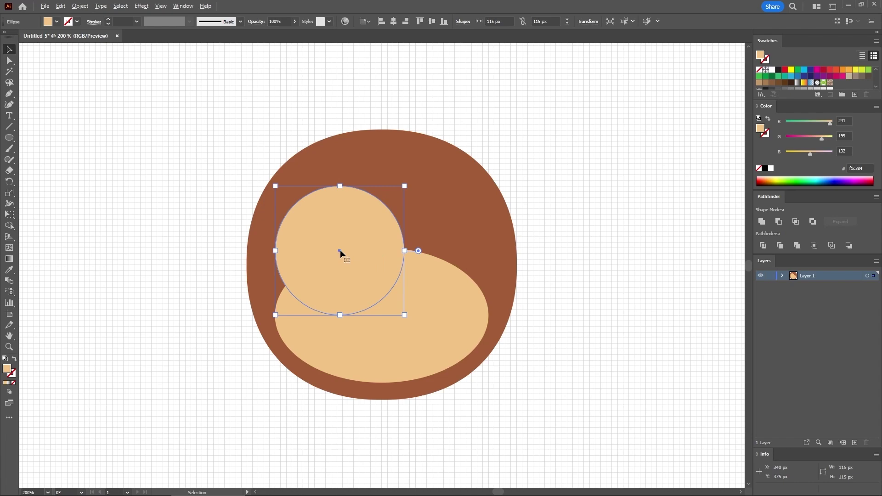
pyautogui.moveTo(339, 250); pyautogui.dragTo(425, 248)
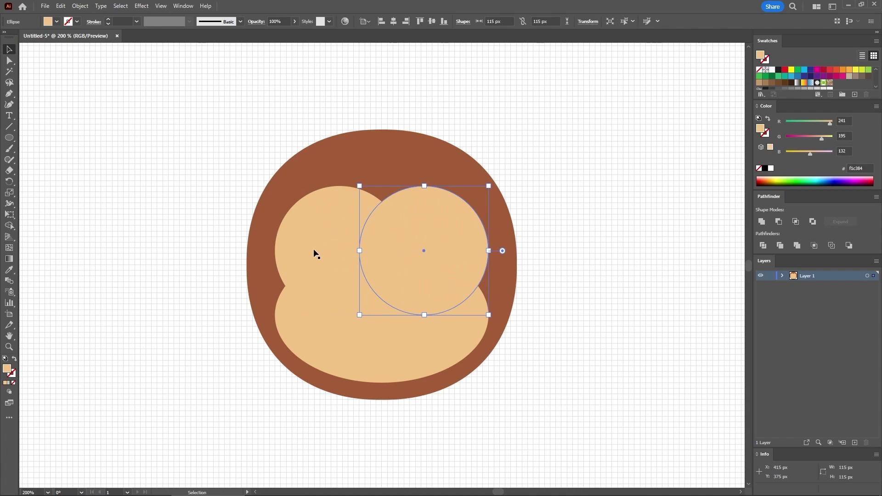
# Create a 90 x 90 px circle for the ear and move it over the upper left edge of the head.
pyautogui.click(9, 138)
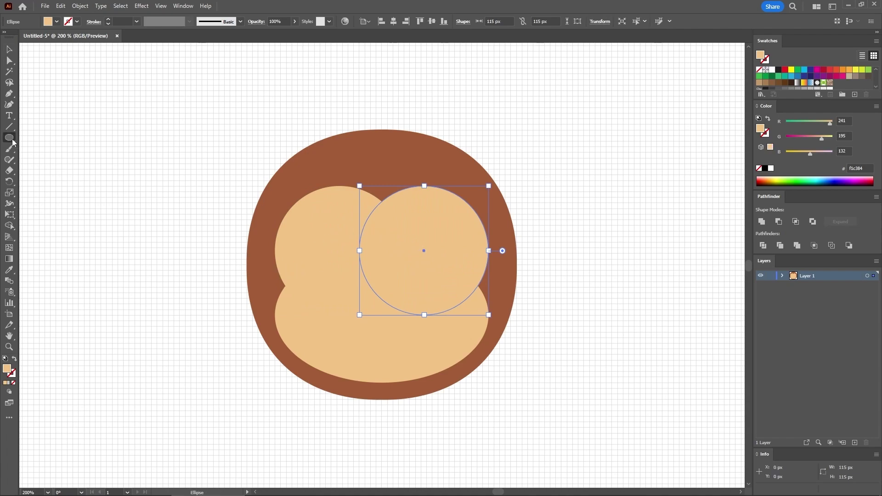
pyautogui.click(150, 168)
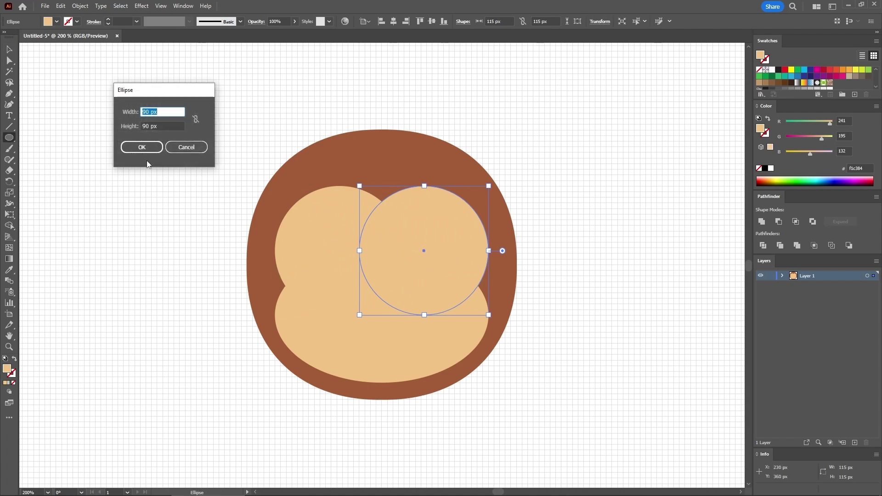
pyautogui.click(142, 146)
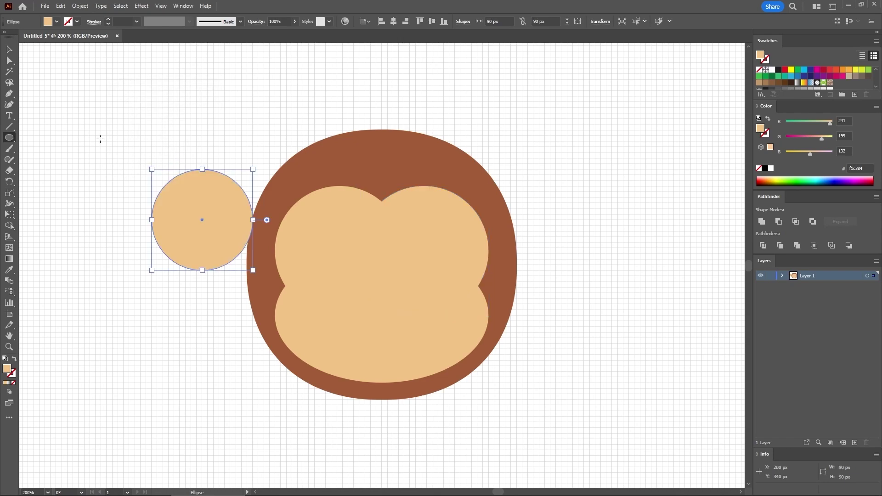
pyautogui.click(9, 49)
pyautogui.moveTo(198, 214); pyautogui.dragTo(242, 231)
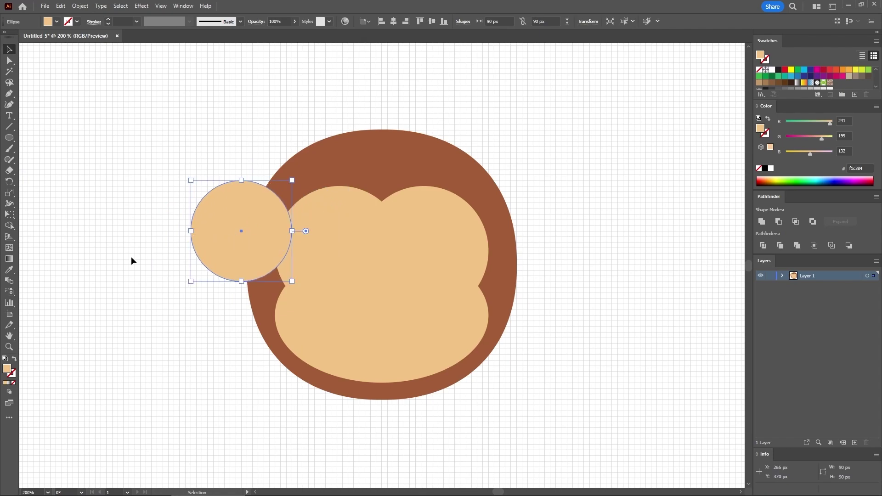
# Fill the ear circle with the brown sampled from the head using the Eyedropper.
pyautogui.press('i')
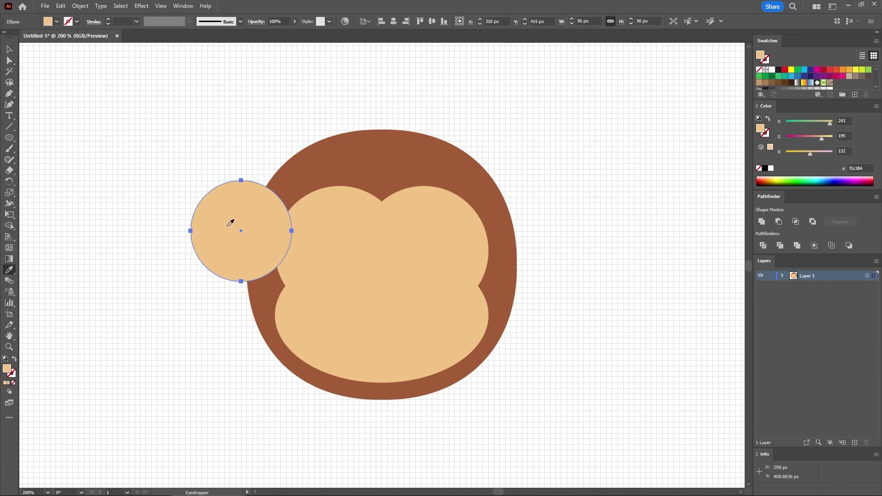
pyautogui.click(387, 160)
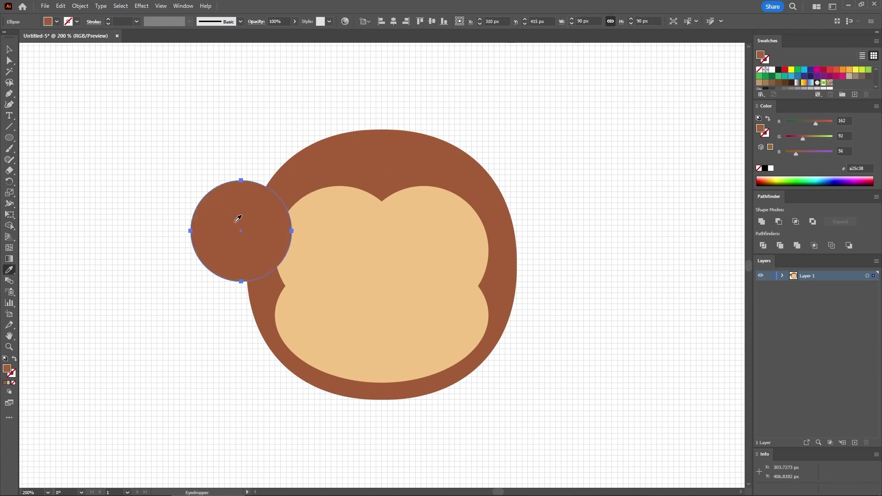
# Offset the ear circle's path by -30 px and fill the new inner circle with the face's tan.
pyautogui.click(80, 6)
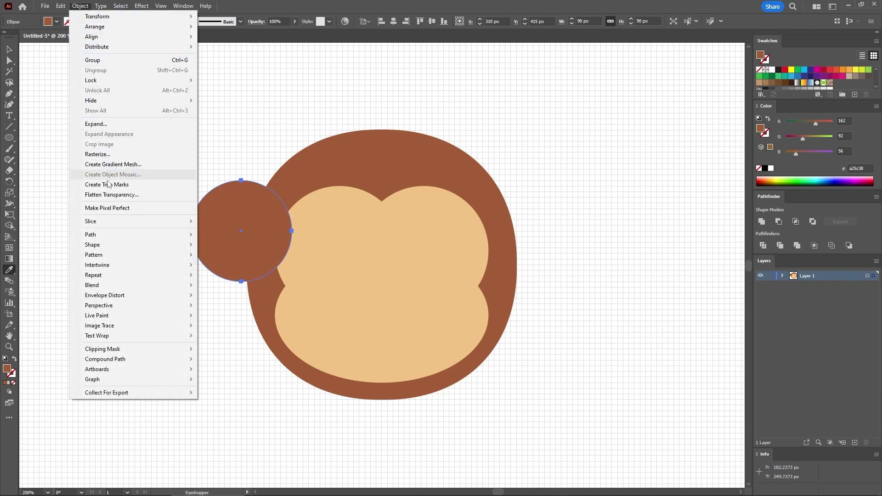
pyautogui.moveTo(100, 237)
pyautogui.click(236, 268)
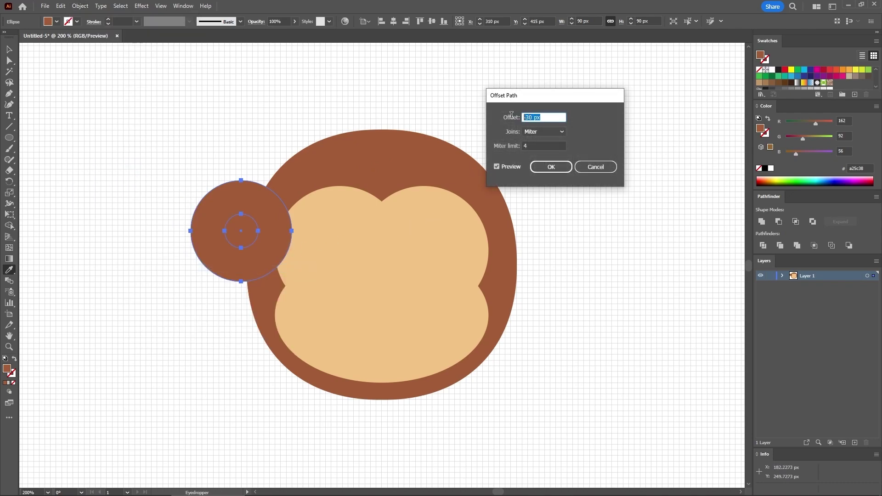
pyautogui.click(550, 166)
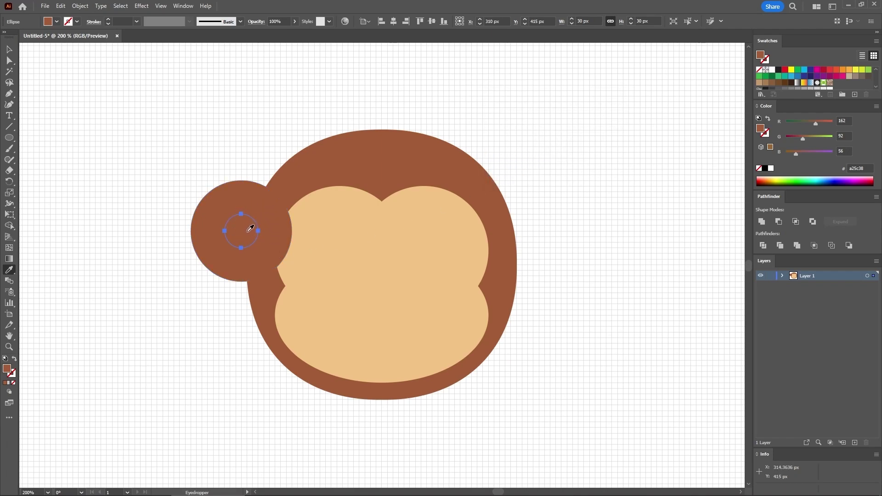
pyautogui.click(371, 230)
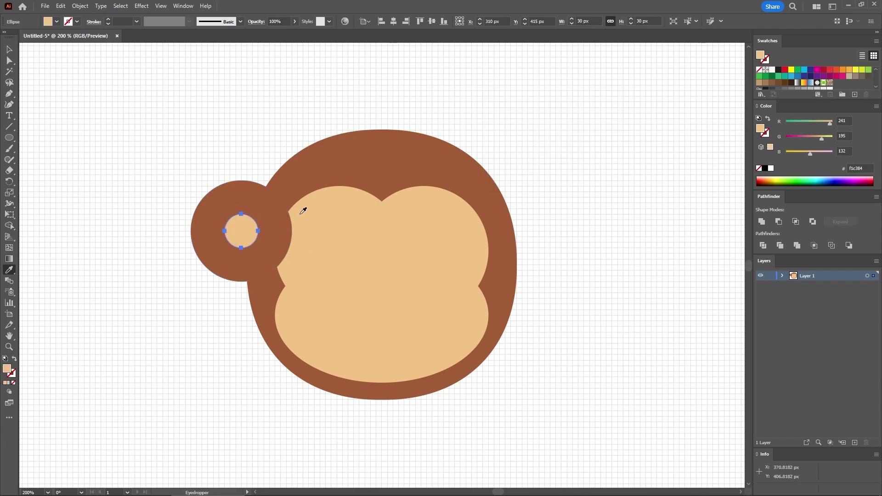
# Place a copy of both ear circles 250 px to the right, on the opposite side of the head.
pyautogui.click(9, 49)
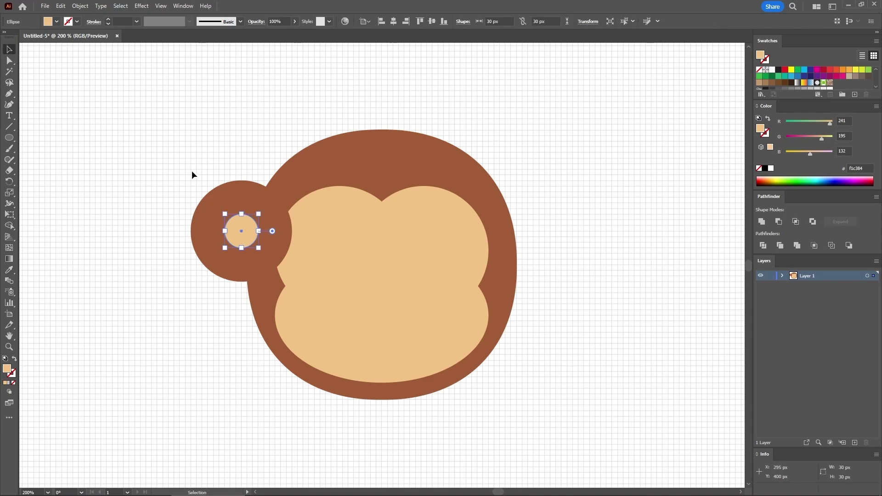
pyautogui.moveTo(190, 170); pyautogui.dragTo(235, 301)
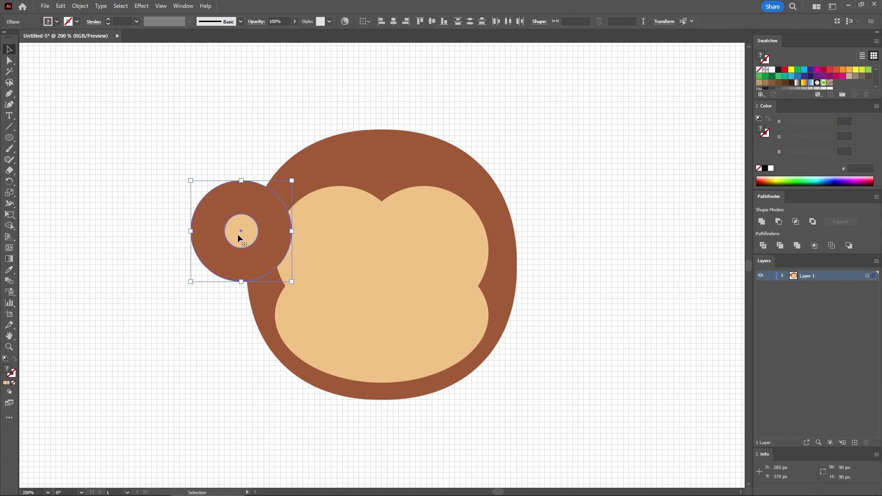
pyautogui.moveTo(243, 233); pyautogui.dragTo(523, 229)
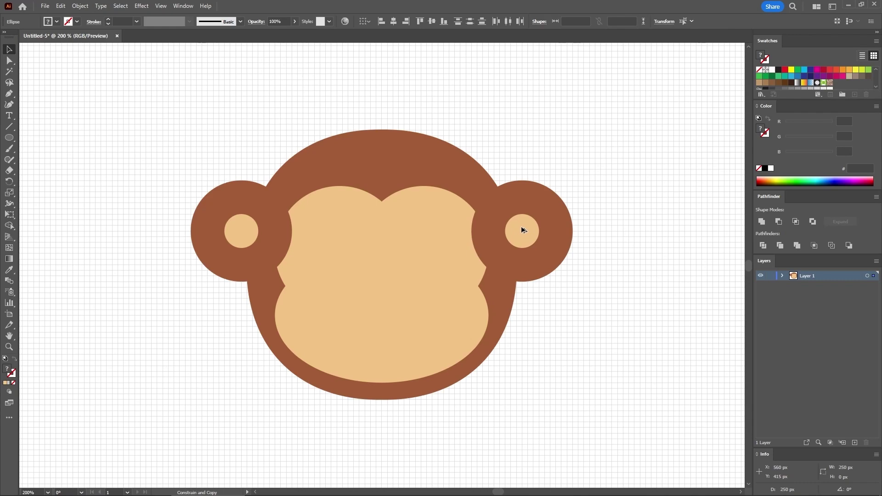
pyautogui.moveTo(523, 230); pyautogui.dragTo(521, 230)
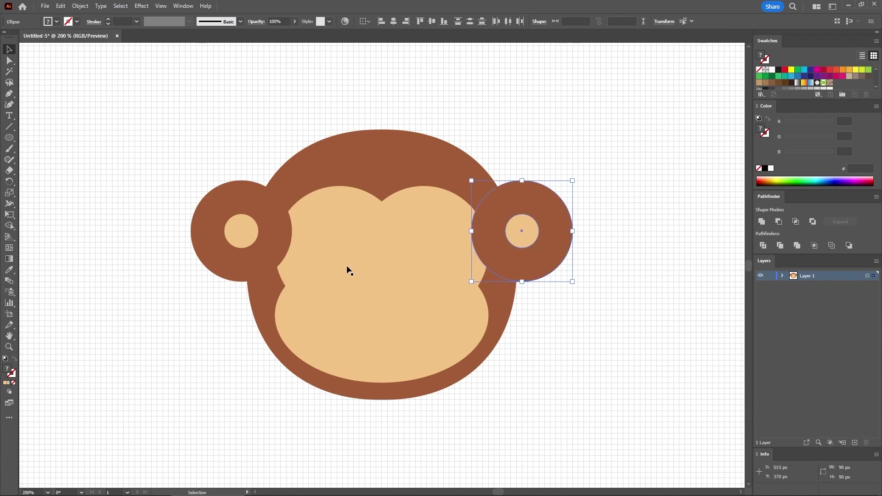
# Send both ears to the back, behind the head, and deselect them.
pyautogui.keyDown('shift'); pyautogui.click(241, 231); pyautogui.keyUp('shift')
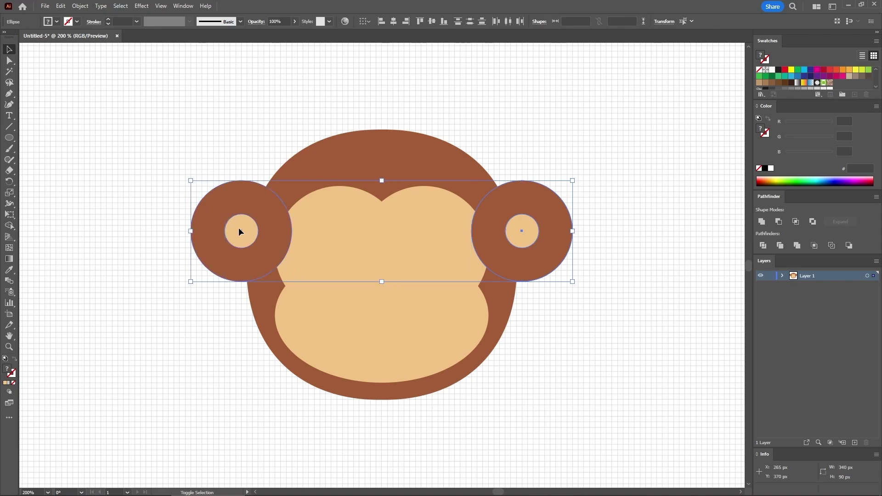
pyautogui.rightClick(241, 230)
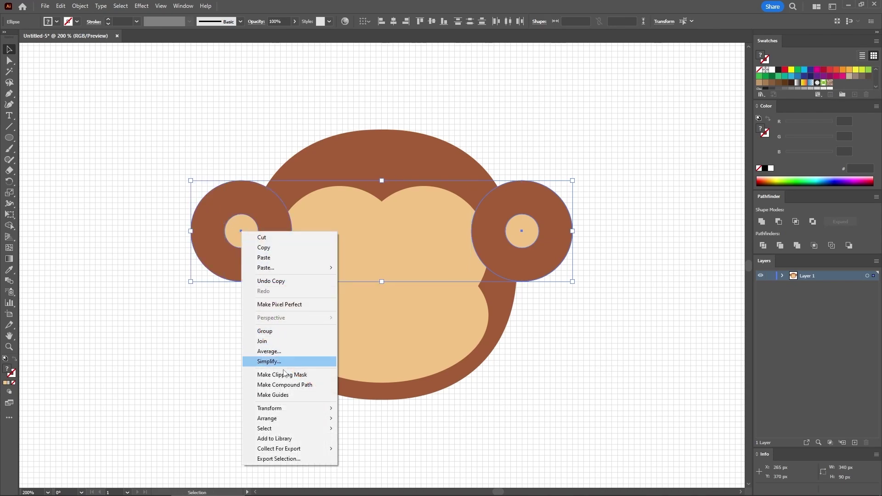
pyautogui.moveTo(287, 418)
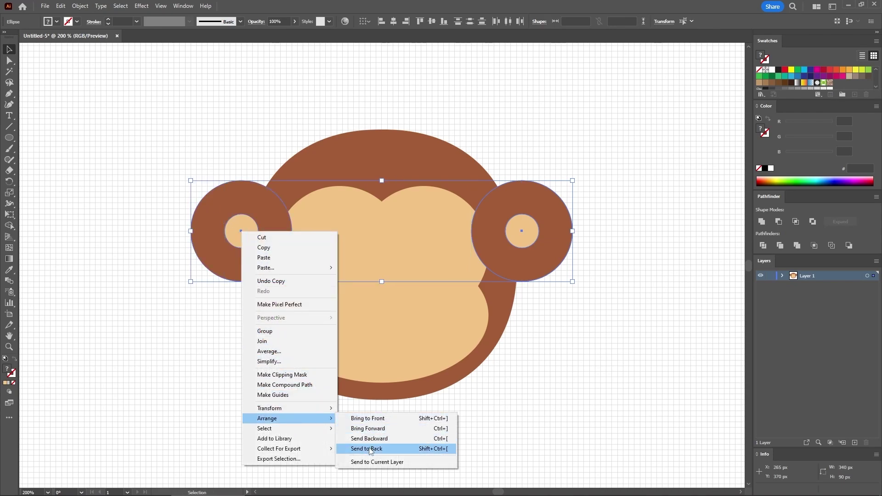
pyautogui.click(370, 449)
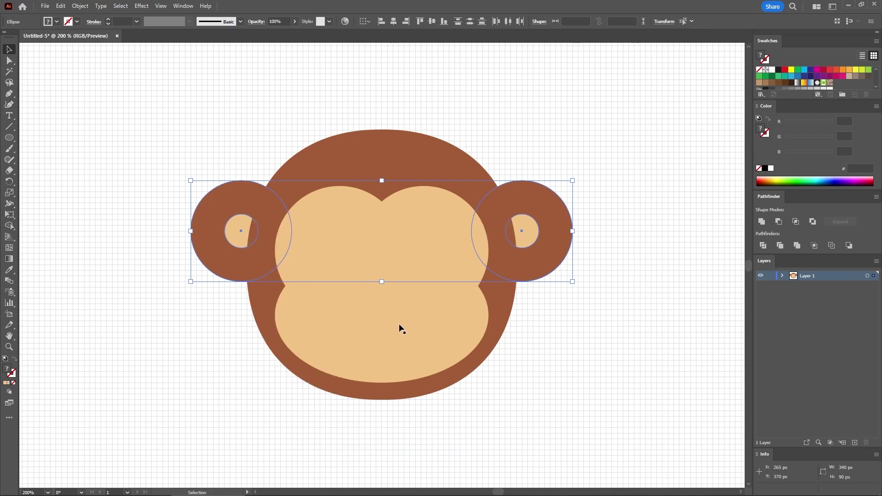
pyautogui.click(522, 172)
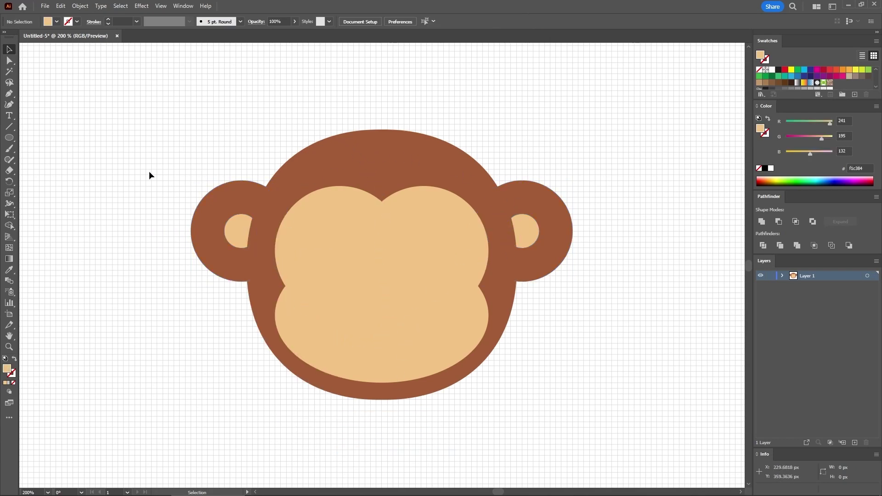
# Create a 40 x 50 px ellipse beside the left ear and fill it with white.
pyautogui.press('l')
pyautogui.click(142, 181)
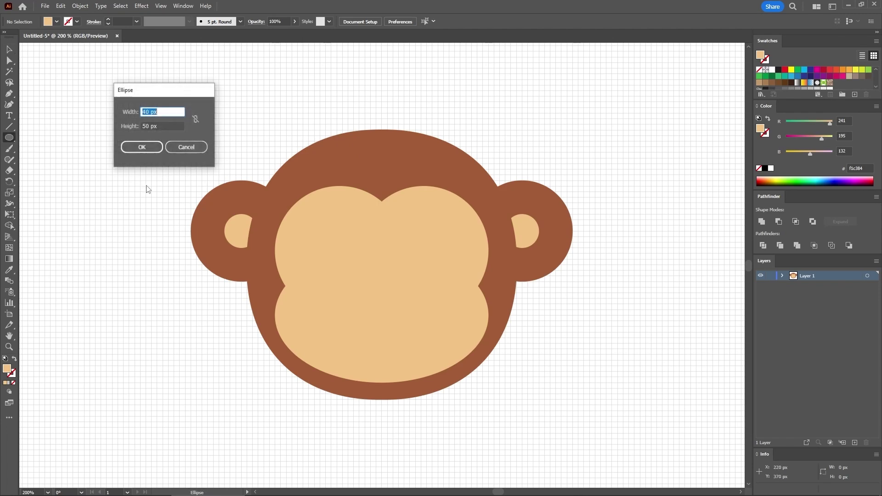
pyautogui.click(142, 147)
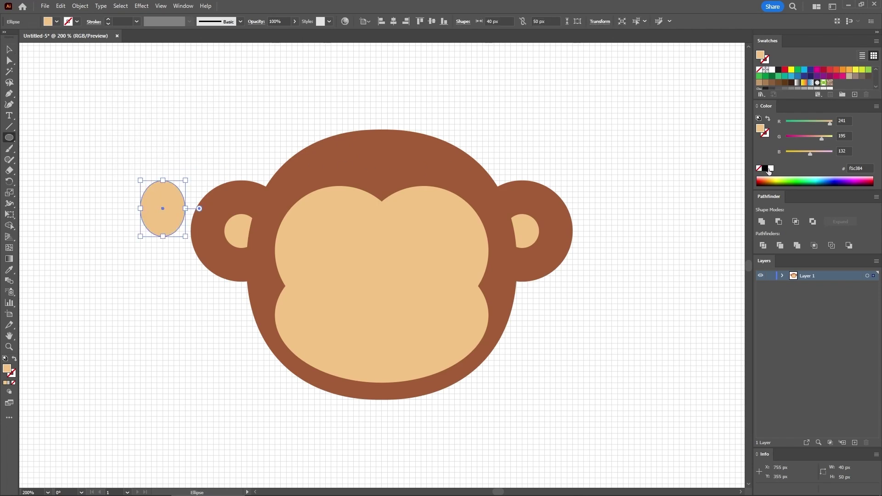
pyautogui.click(770, 168)
# Align the white ellipse to the left and top of the face's left circle as key object, and move it 25 px right and 45 px down.
pyautogui.click(10, 50)
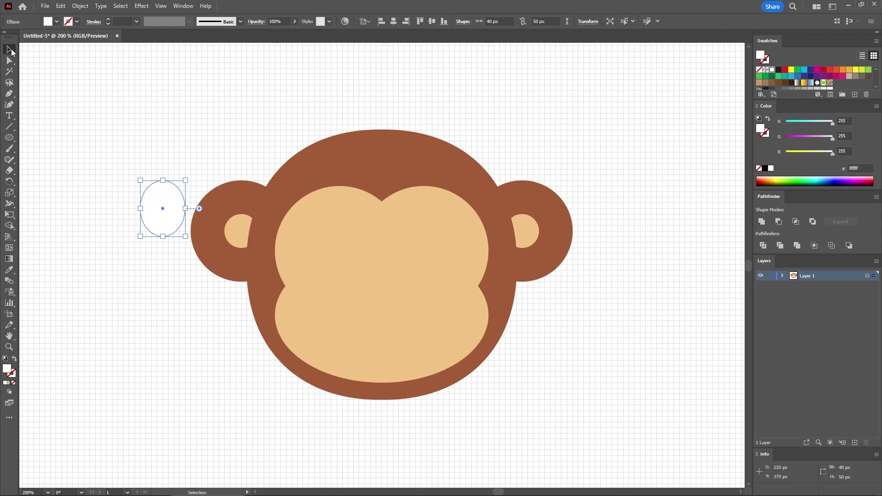
pyautogui.keyDown('shift'); pyautogui.click(325, 219); pyautogui.keyUp('shift')
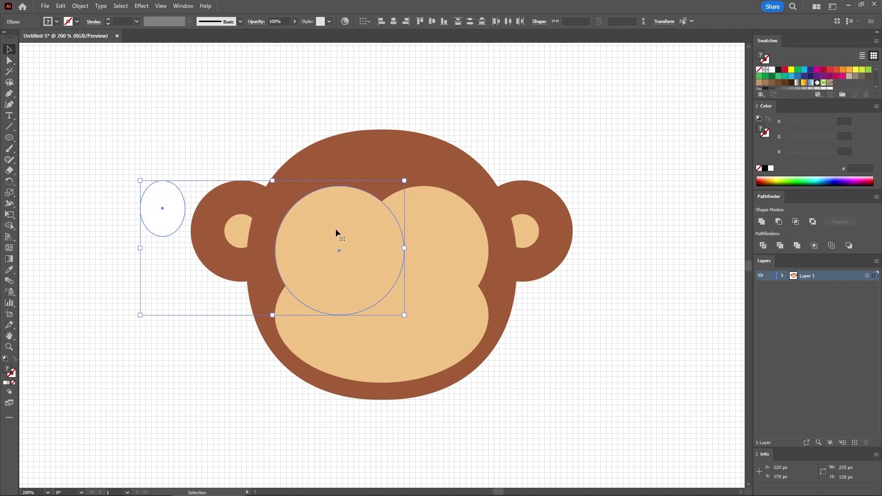
pyautogui.click(338, 220)
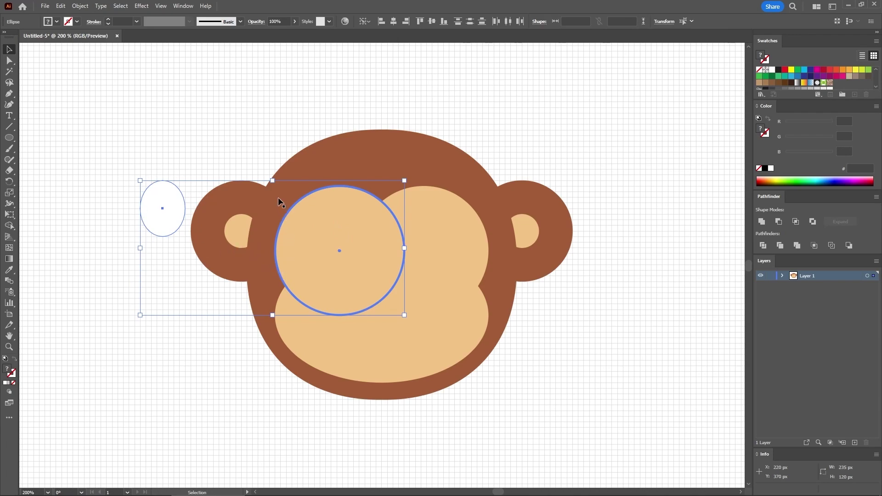
pyautogui.click(382, 21)
pyautogui.click(420, 21)
pyautogui.click(323, 200)
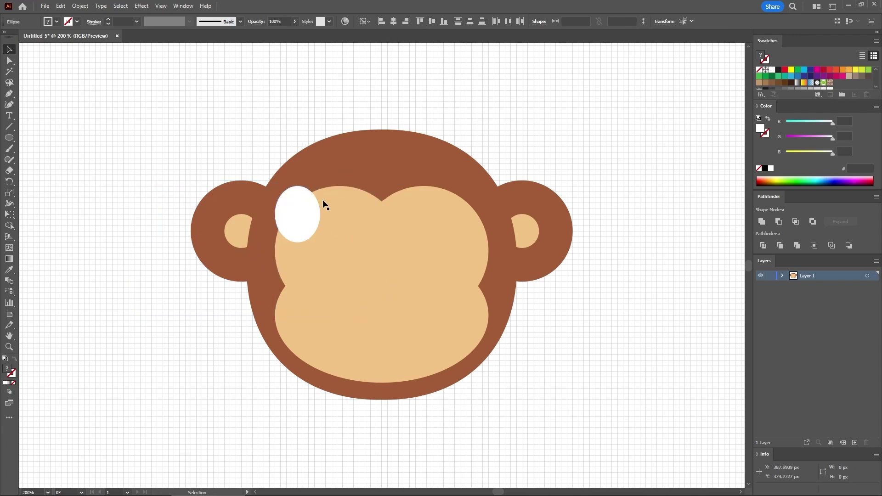
pyautogui.click(300, 223)
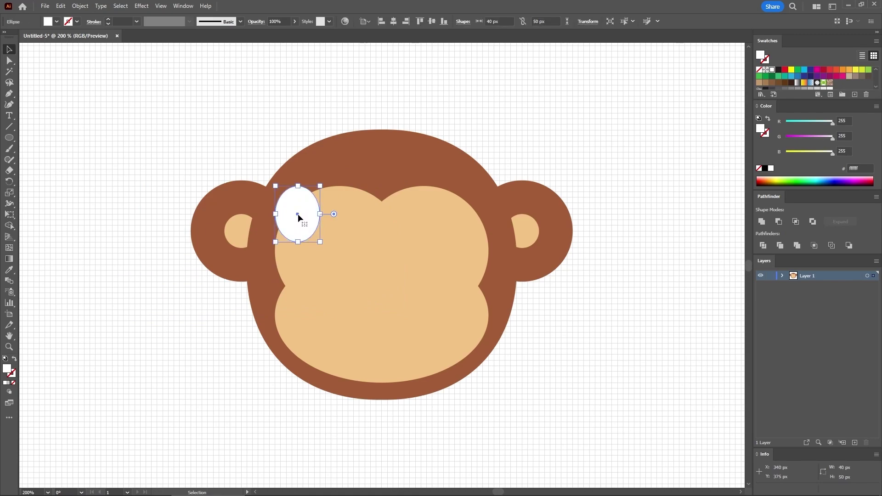
pyautogui.moveTo(298, 213); pyautogui.dragTo(325, 265)
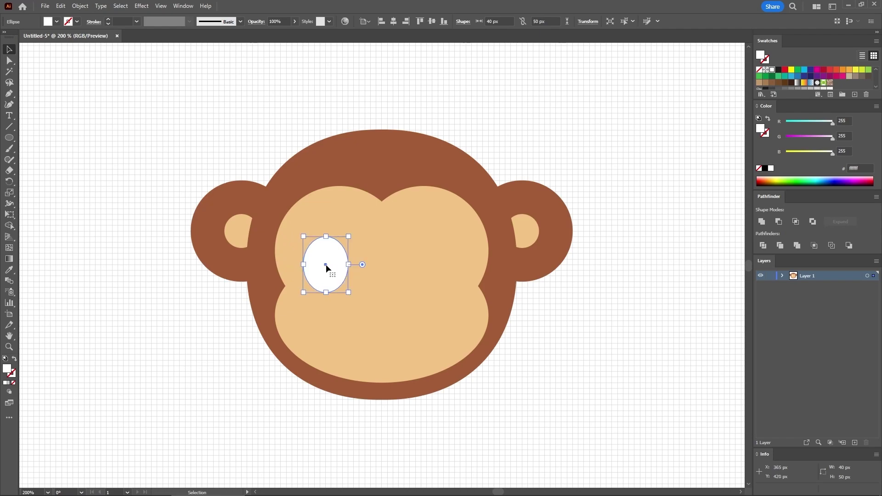
# Create a circle 25 px wide and 25 px high near the left ear for the pupil.
pyautogui.click(9, 137)
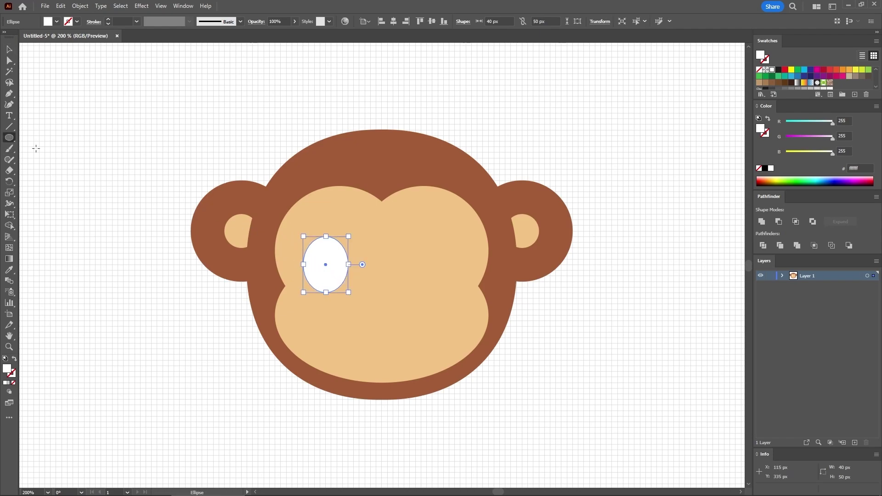
pyautogui.click(172, 189)
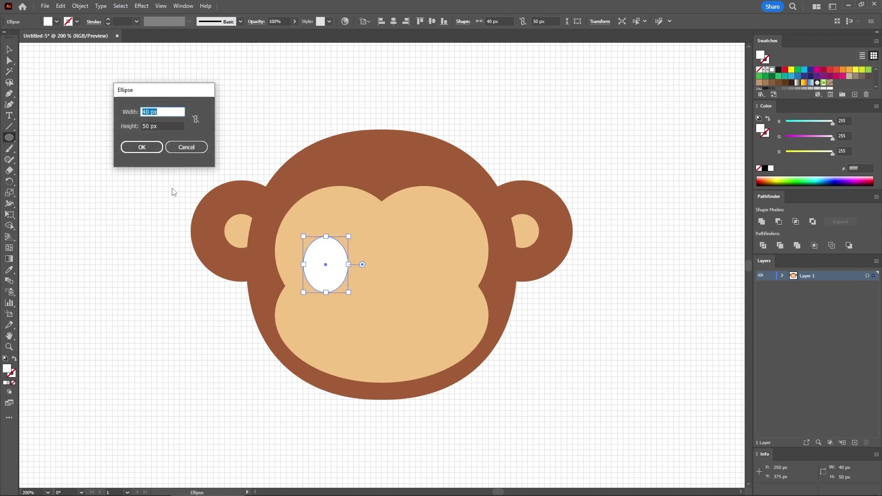
pyautogui.write('25')
pyautogui.press('Tab')
pyautogui.write('25')
pyautogui.click(141, 147)
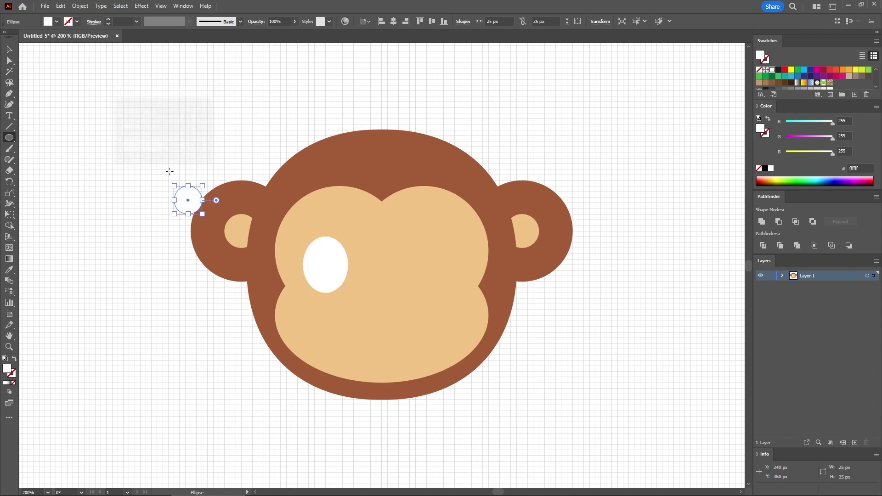
# Fill the 25 px circle with RGB 63, 32, 15 and move it onto the lower part of the white eye, slightly right of centre.
pyautogui.click(840, 122)
pyautogui.write('63')
pyautogui.press('Tab')
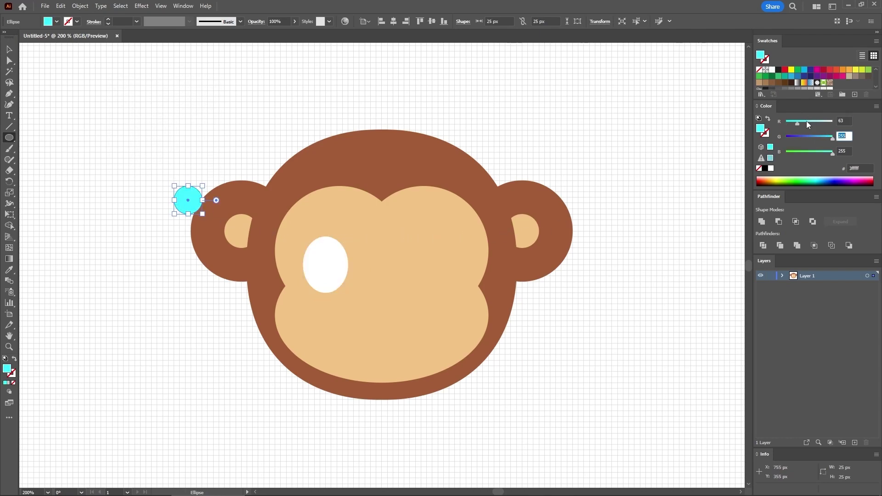
pyautogui.write('32')
pyautogui.press('Tab')
pyautogui.write('1')
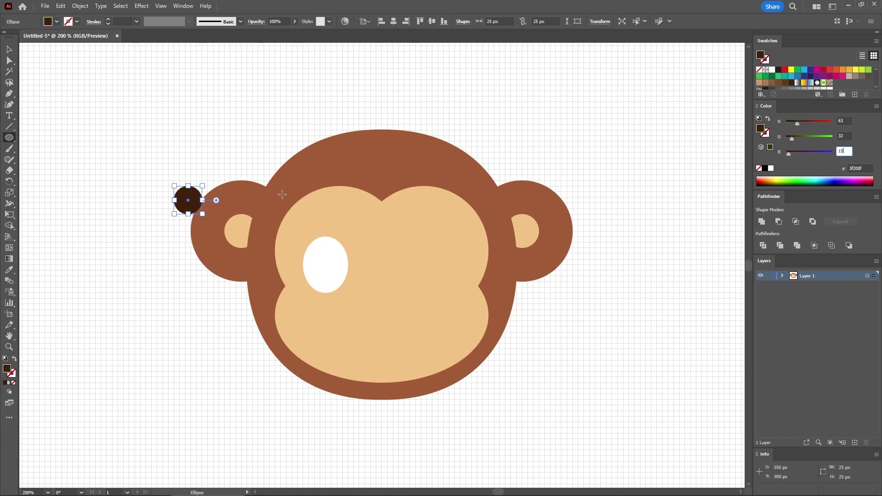
pyautogui.press('Return')
pyautogui.click(9, 49)
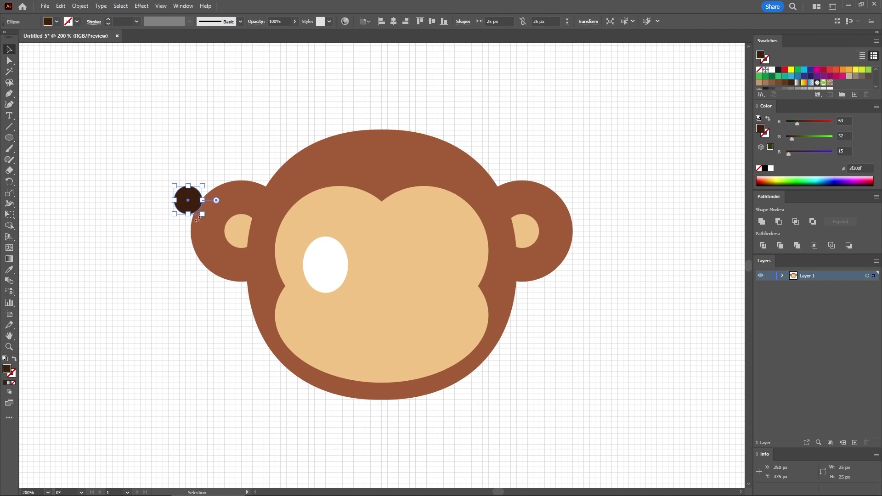
pyautogui.moveTo(193, 205); pyautogui.dragTo(332, 280)
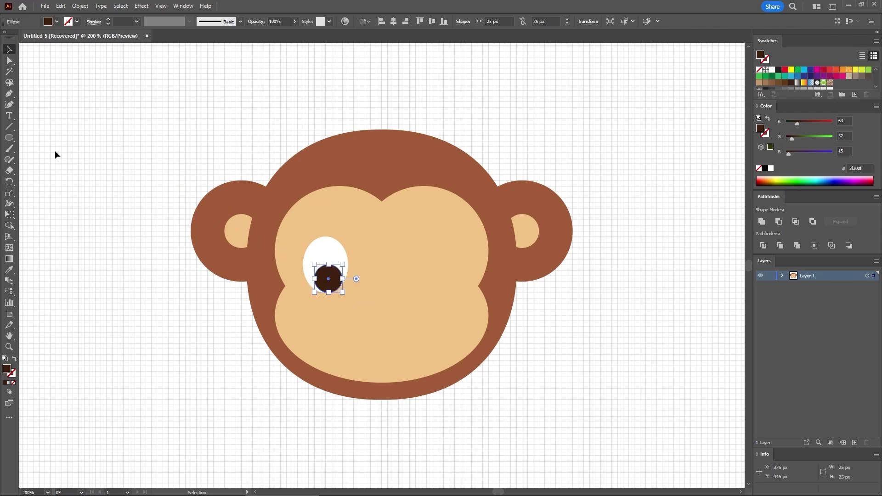
# Create a white 5 x 5 px circle and place it on the upper left part of the pupil as a highlight.
pyautogui.click(10, 138)
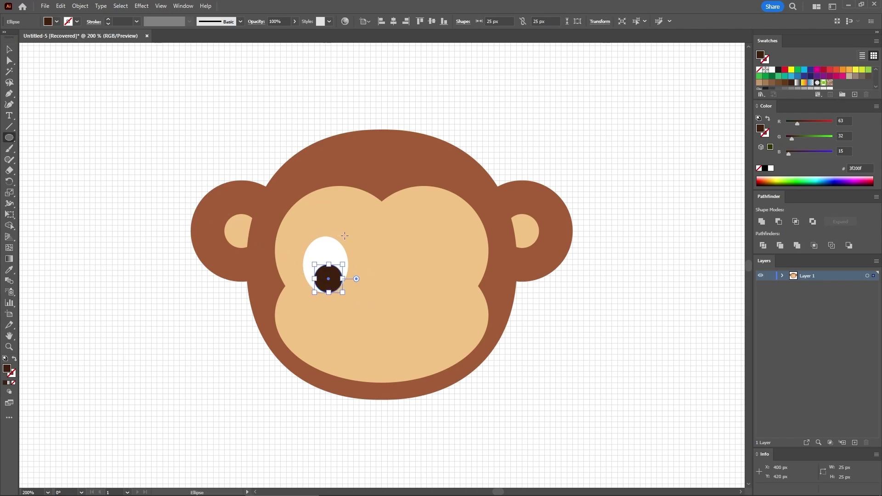
pyautogui.moveTo(371, 226); pyautogui.dragTo(376, 230)
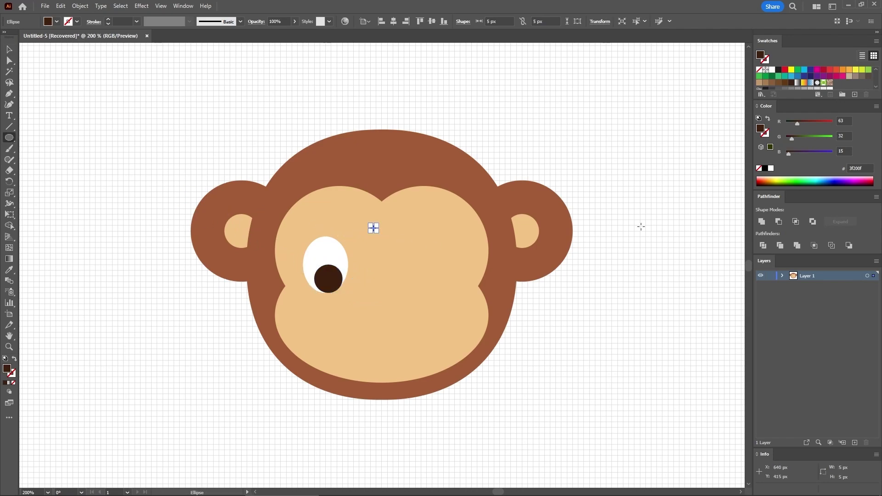
pyautogui.click(771, 168)
pyautogui.press('v')
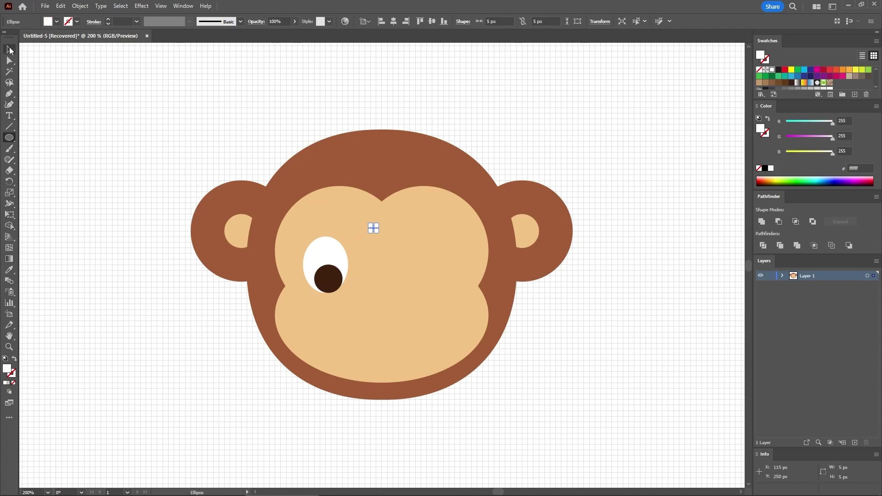
pyautogui.click(224, 100)
pyautogui.moveTo(373, 228); pyautogui.dragTo(325, 277)
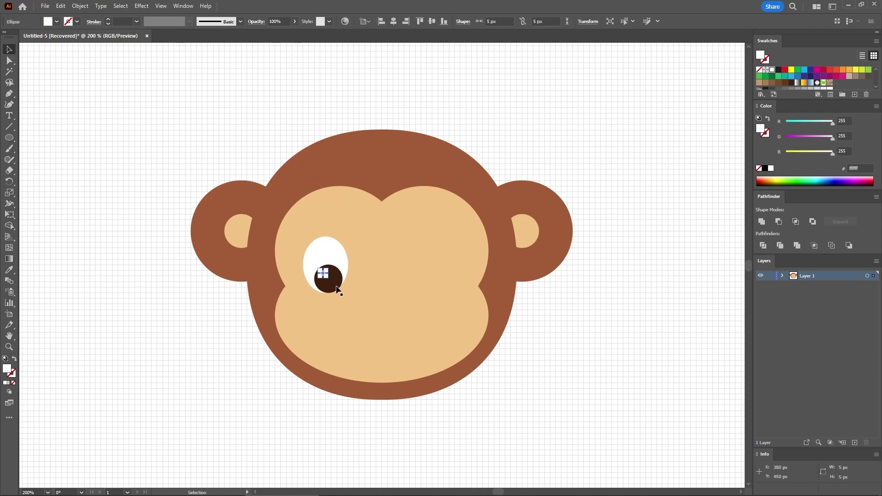
# Duplicate the left eye's white ellipse, pupil and highlight 100 px to the right to form the right eye.
pyautogui.click(336, 277)
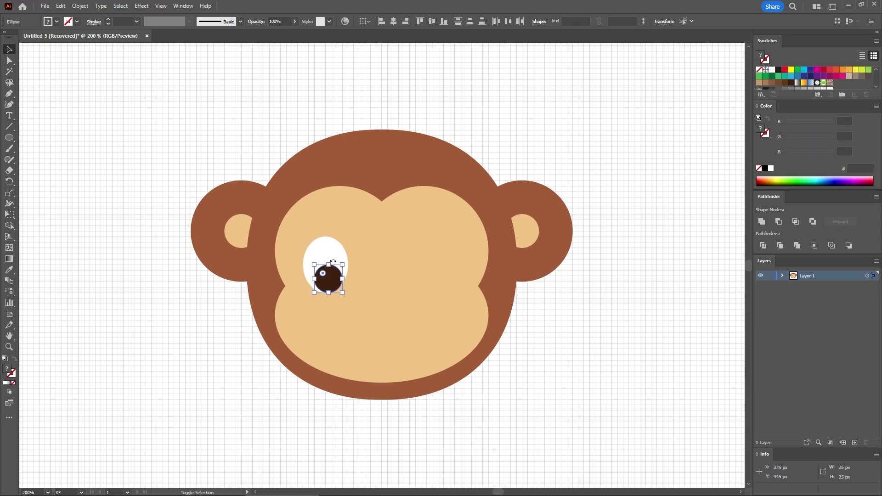
pyautogui.click(328, 256)
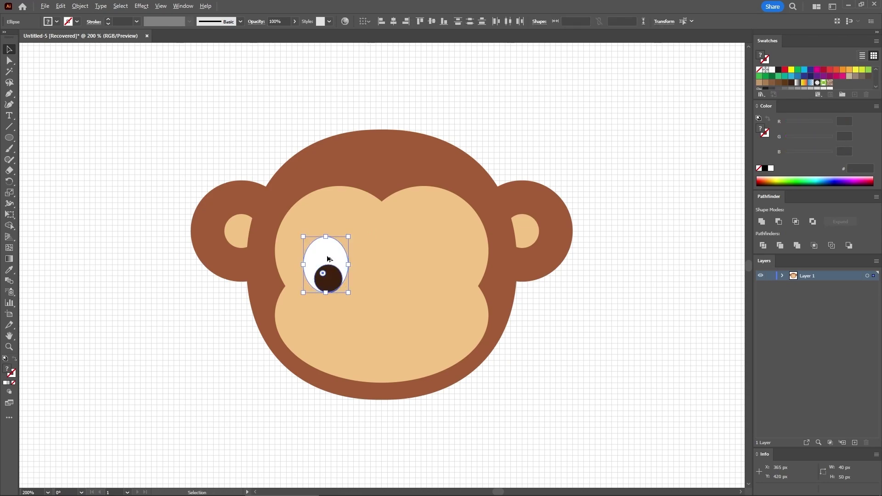
pyautogui.moveTo(327, 258); pyautogui.dragTo(437, 259)
pyautogui.click(538, 298)
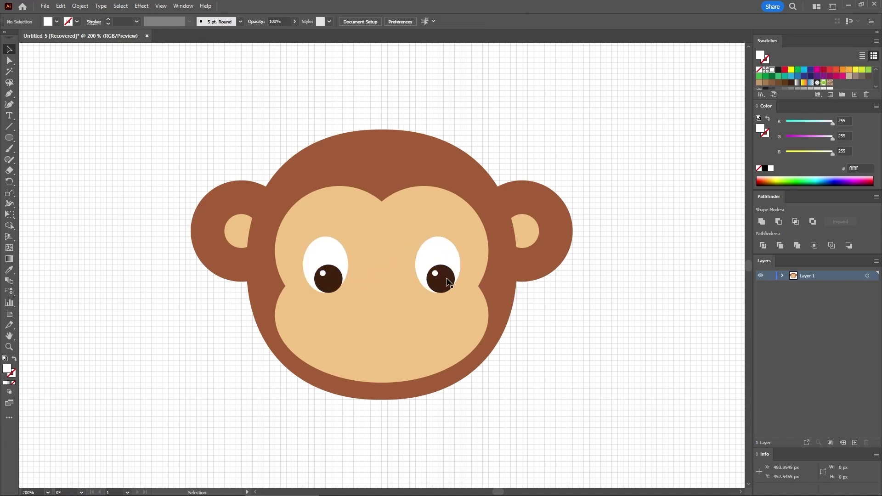
# Move the right eye's pupil and highlight together 5 px to the left.
pyautogui.click(435, 275)
pyautogui.keyDown('shift'); pyautogui.click(446, 277); pyautogui.keyUp('shift')
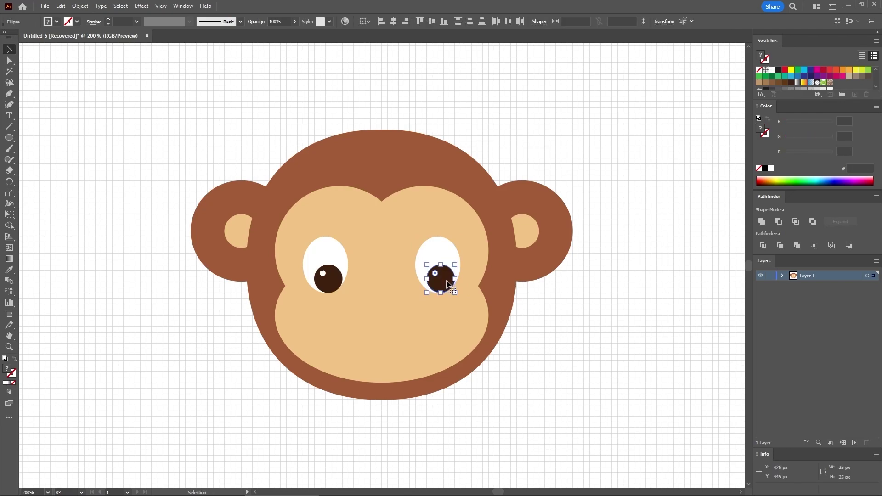
pyautogui.moveTo(445, 281); pyautogui.dragTo(440, 281)
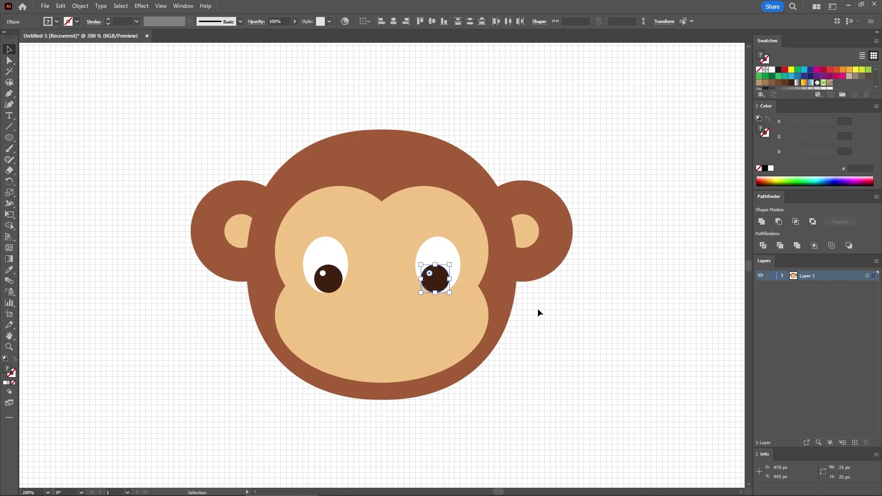
pyautogui.click(537, 308)
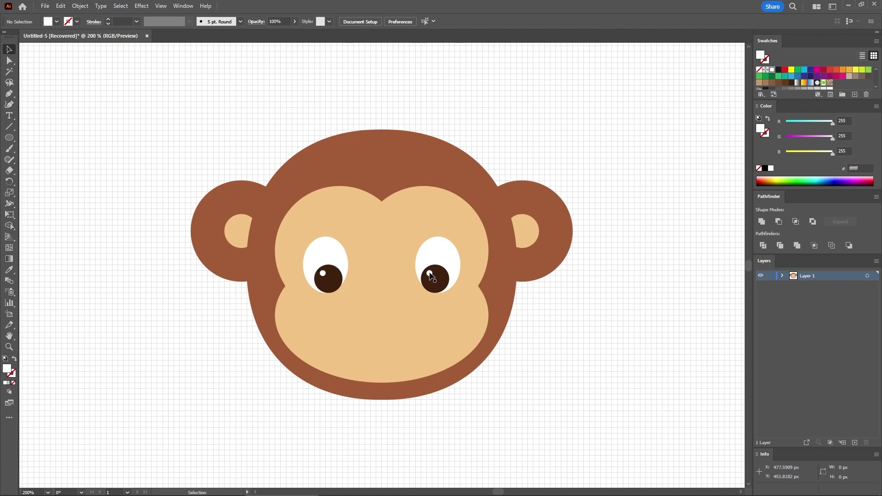
# Copy the right eye's highlight to the middle of the face below the eyes, and place a second copy 15 px left of it.
pyautogui.moveTo(430, 275); pyautogui.dragTo(391, 295)
pyautogui.click(522, 315)
pyautogui.moveTo(390, 296); pyautogui.dragTo(374, 298)
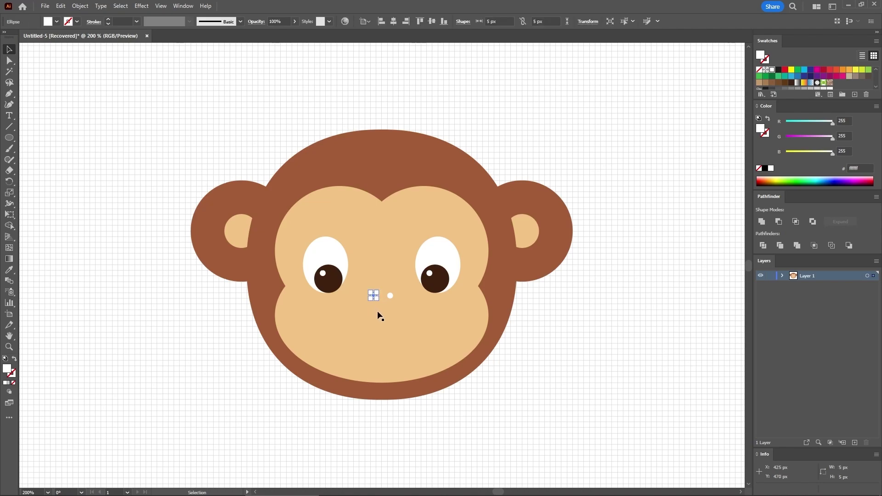
pyautogui.click(527, 328)
# Colour both small nostril circles with the dark brown sampled from the left pupil.
pyautogui.click(372, 296)
pyautogui.keyDown('shift'); pyautogui.click(390, 296); pyautogui.keyUp('shift')
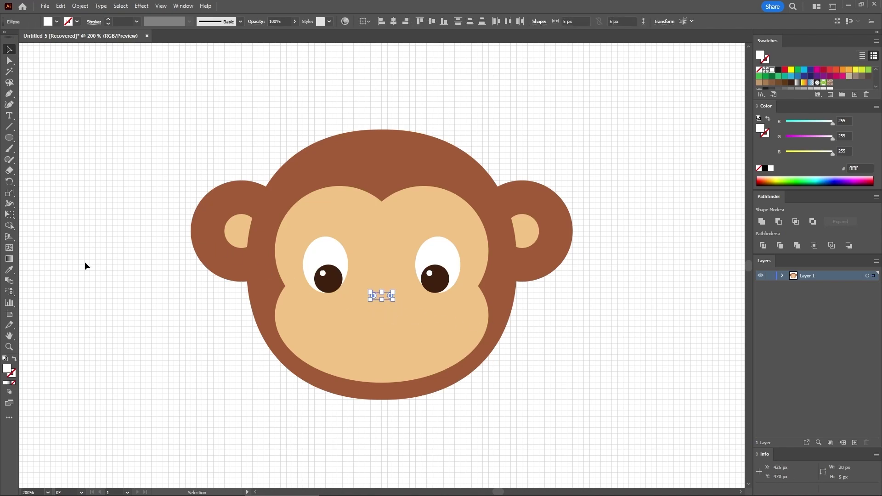
pyautogui.click(9, 269)
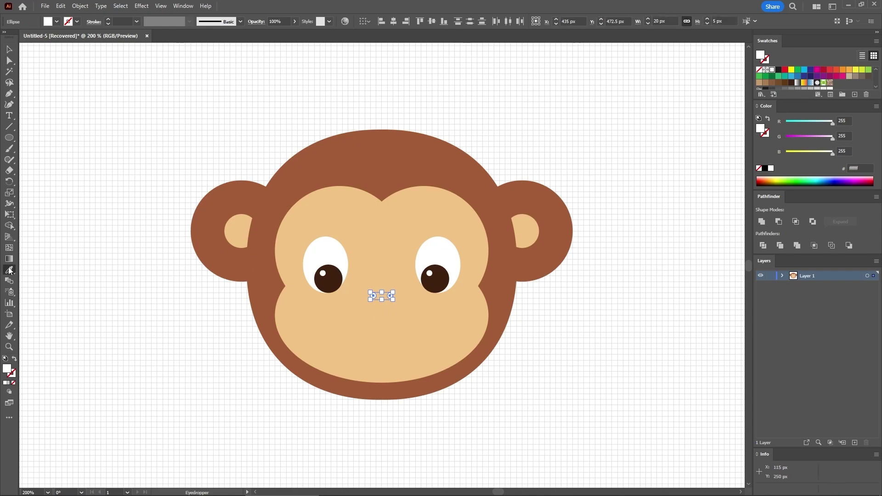
pyautogui.click(334, 283)
pyautogui.click(524, 287)
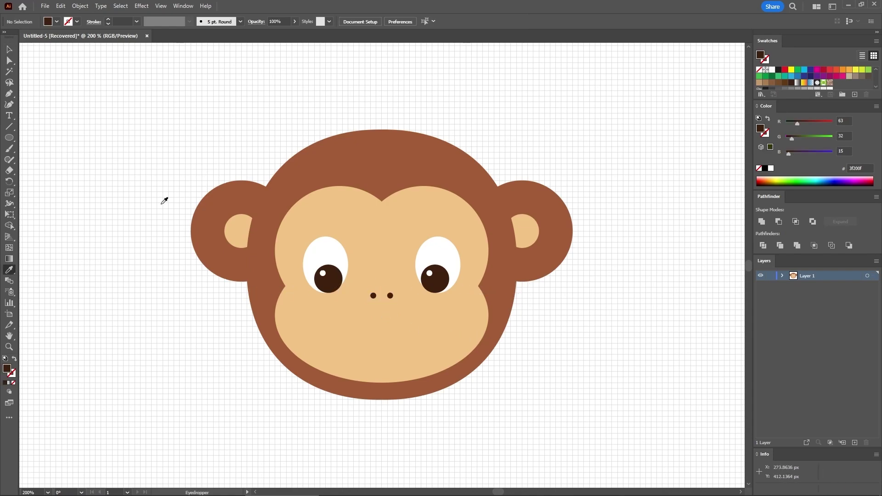
# Create an ellipse 60 px wide and 25 px high and centre it below the nostrils as the mouth.
pyautogui.click(10, 137)
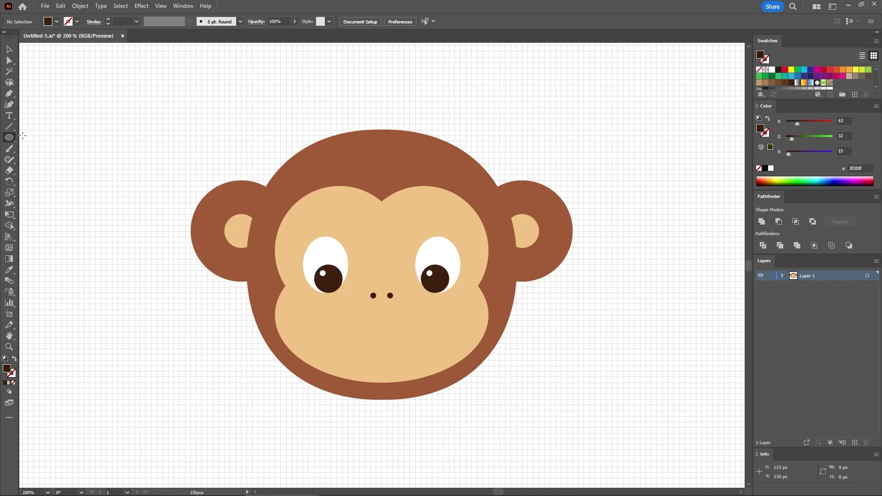
pyautogui.click(271, 151)
pyautogui.click(161, 125)
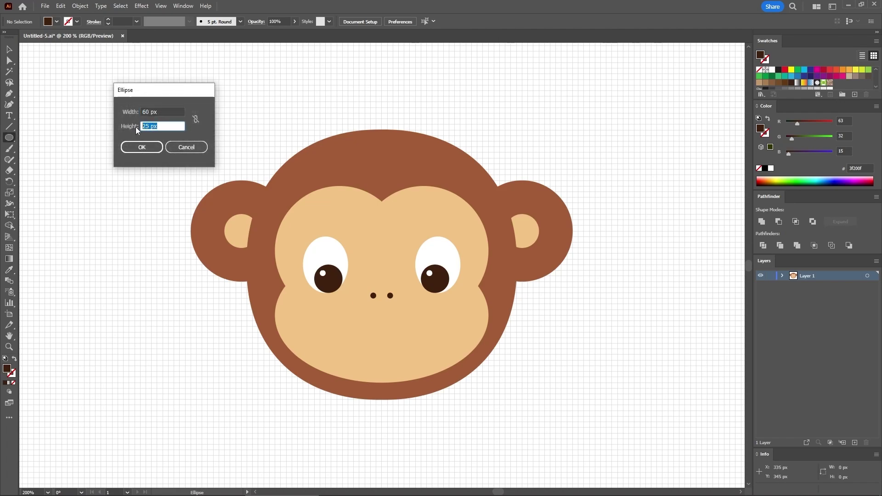
pyautogui.click(140, 147)
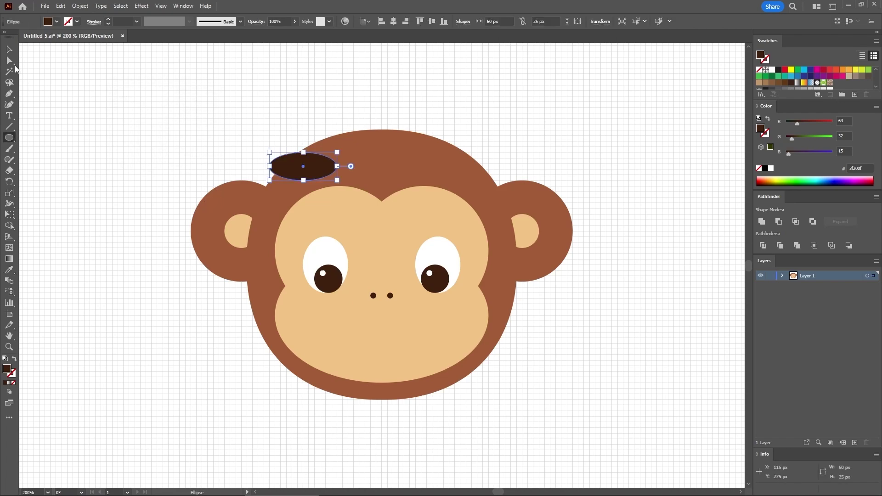
pyautogui.click(9, 49)
pyautogui.moveTo(302, 168); pyautogui.dragTo(384, 339)
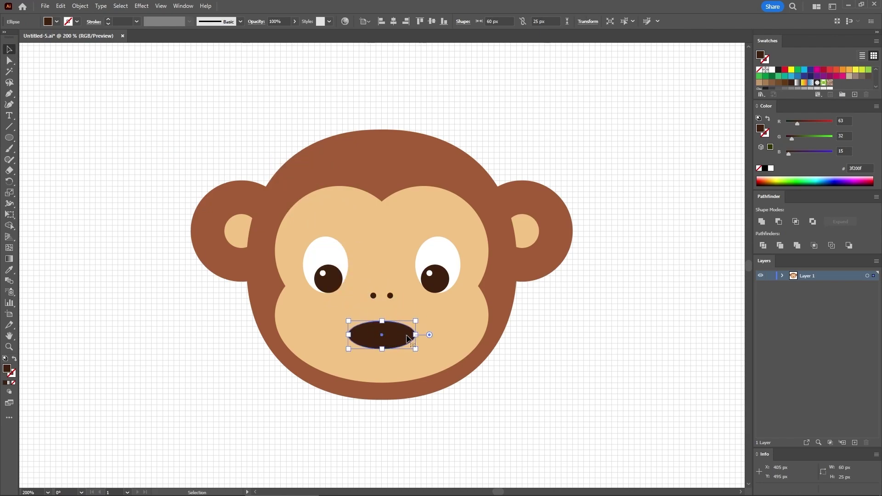
# Fill the mouth ellipse with RGB 204, 134, 59.
pyautogui.click(846, 120)
pyautogui.write('204')
pyautogui.press('Tab')
pyautogui.write('13')
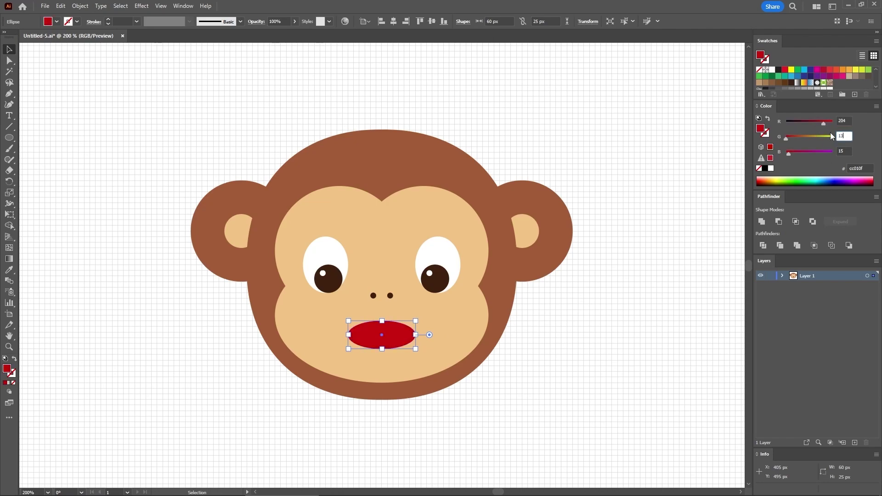
pyautogui.write('4')
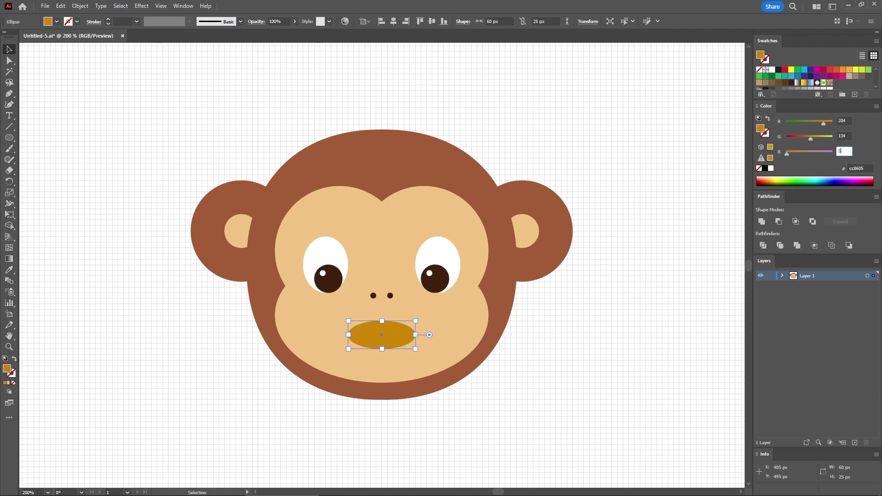
pyautogui.write('59')
# Convert the mouth's left and right anchor points to corners and raise both level with its top point.
pyautogui.moveTo(9, 93); pyautogui.dragTo(46, 127)
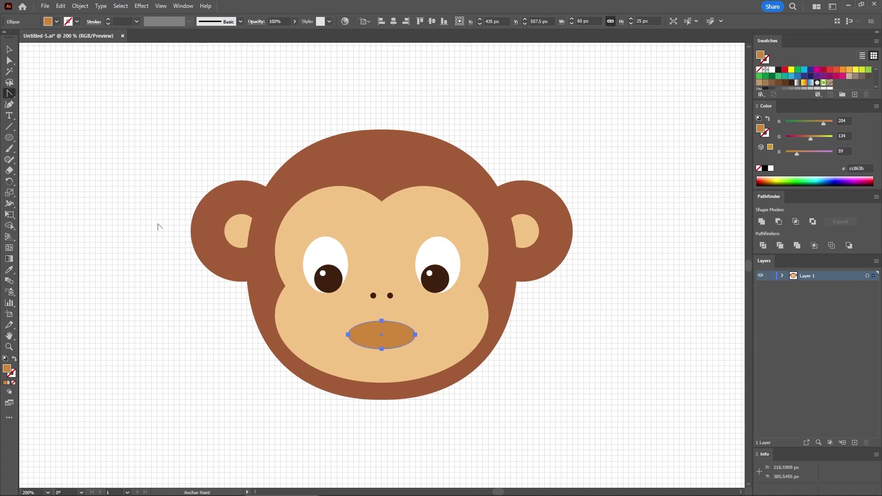
pyautogui.click(347, 335)
pyautogui.click(416, 335)
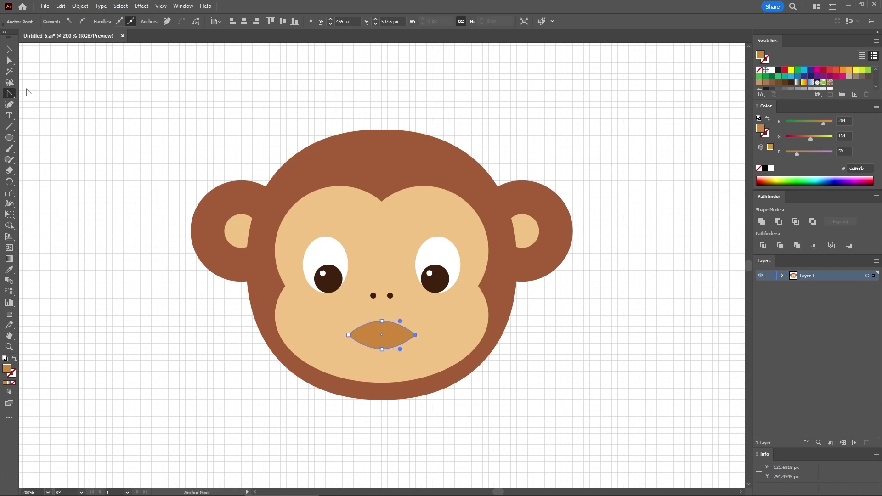
pyautogui.click(9, 60)
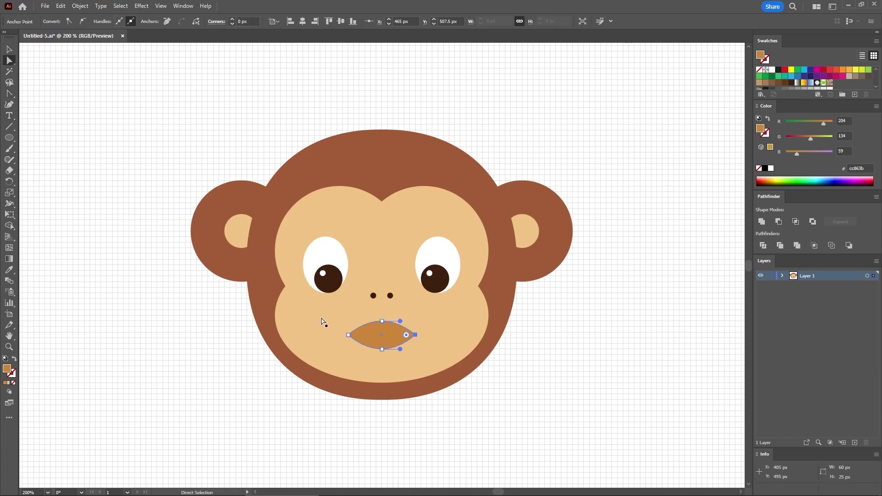
pyautogui.keyDown('shift'); pyautogui.click(348, 335); pyautogui.keyUp('shift')
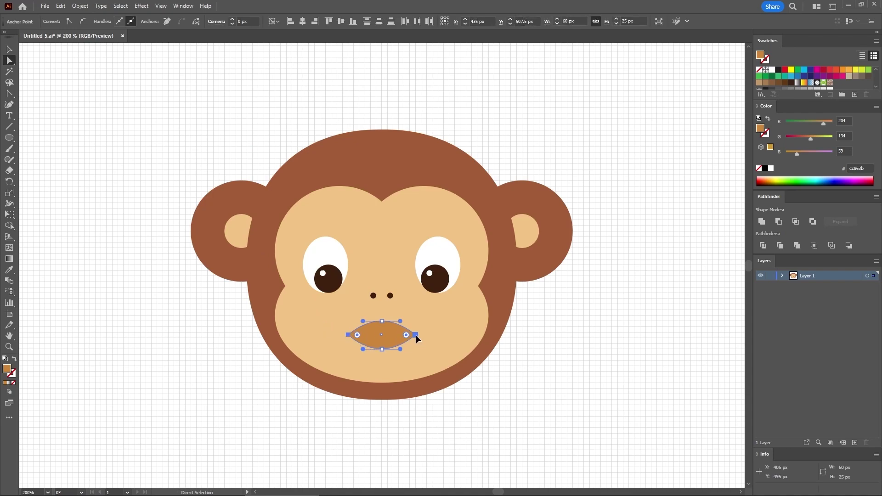
pyautogui.moveTo(415, 335); pyautogui.dragTo(413, 321)
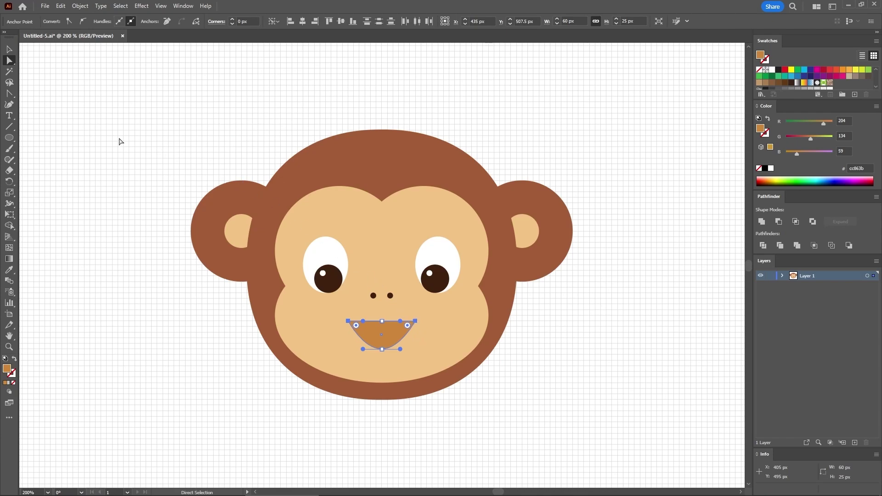
# Draw a 70 x 10 px rectangle across the mouth's upper edge and fill it with white for the teeth.
pyautogui.moveTo(11, 138); pyautogui.dragTo(37, 140)
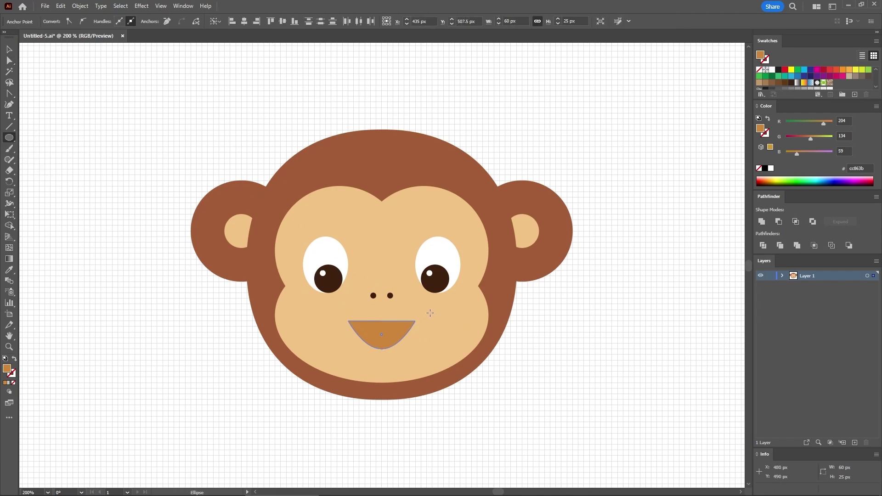
pyautogui.press('m')
pyautogui.moveTo(422, 315); pyautogui.dragTo(342, 327)
pyautogui.click(770, 169)
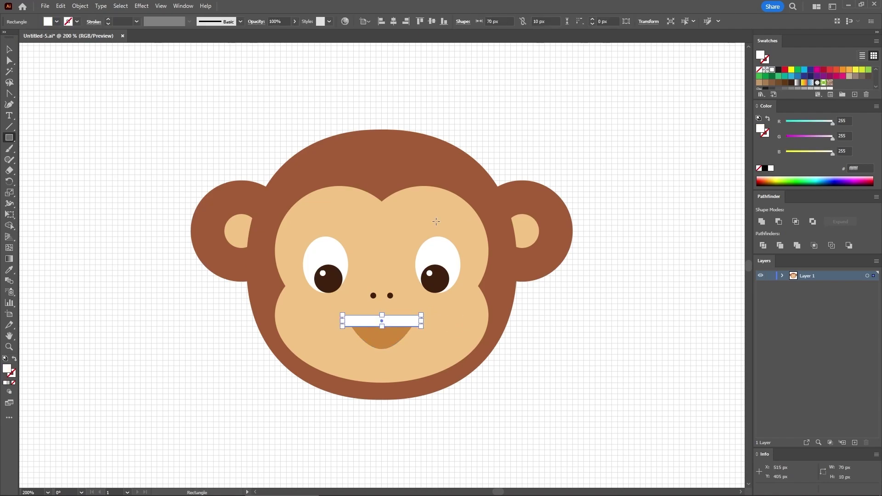
# Create an ellipse 40 px wide and 15 px high beside the lower left of the face for the tongue.
pyautogui.moveTo(9, 138); pyautogui.dragTo(33, 156)
pyautogui.click(216, 318)
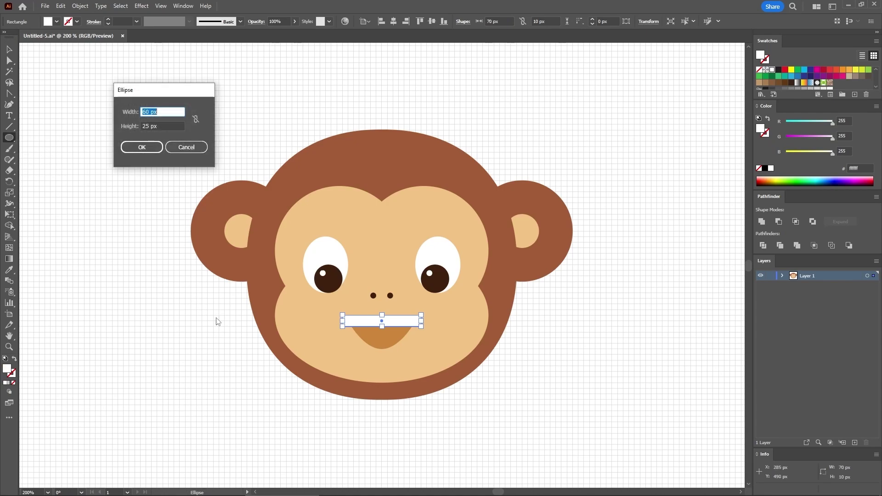
pyautogui.write('40')
pyautogui.press('Tab')
pyautogui.write('15')
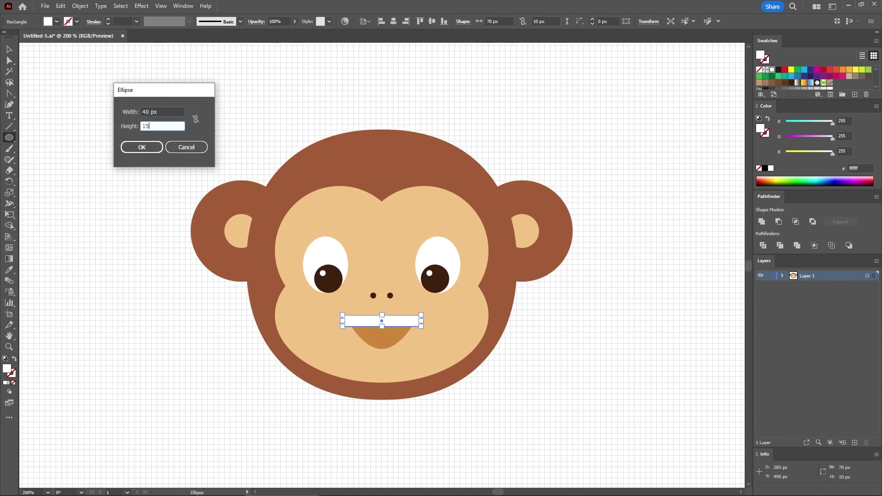
pyautogui.press('Return')
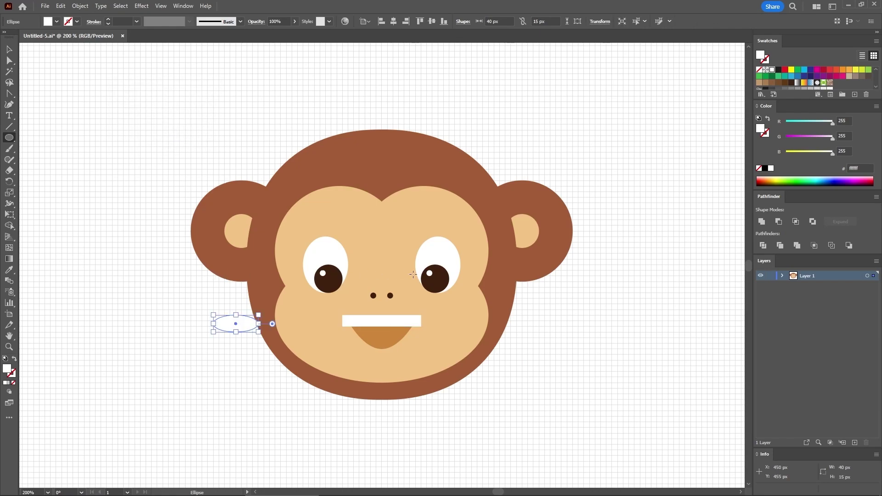
# Fill the tongue ellipse with RGB 245, 141, 121 and move it onto the lower tip of the mouth.
pyautogui.click(838, 121)
pyautogui.write('245')
pyautogui.press('Tab')
pyautogui.write('141')
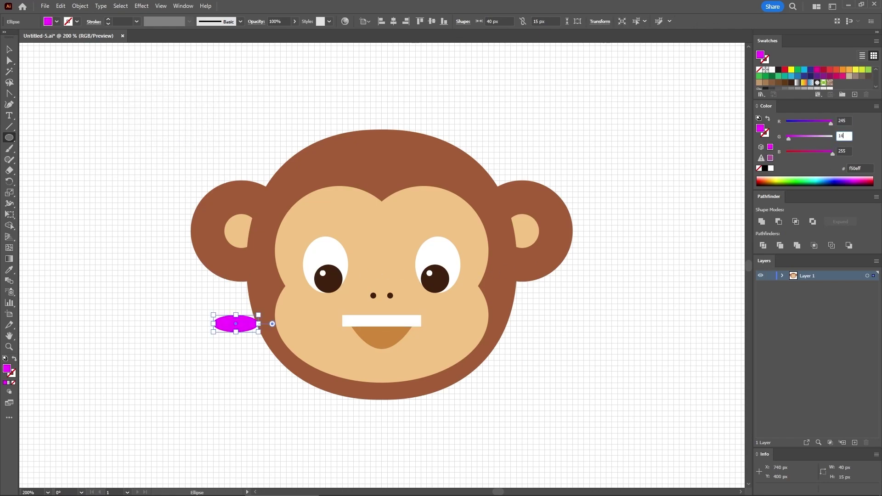
pyautogui.press('Tab')
pyautogui.write('12')
pyautogui.write('1')
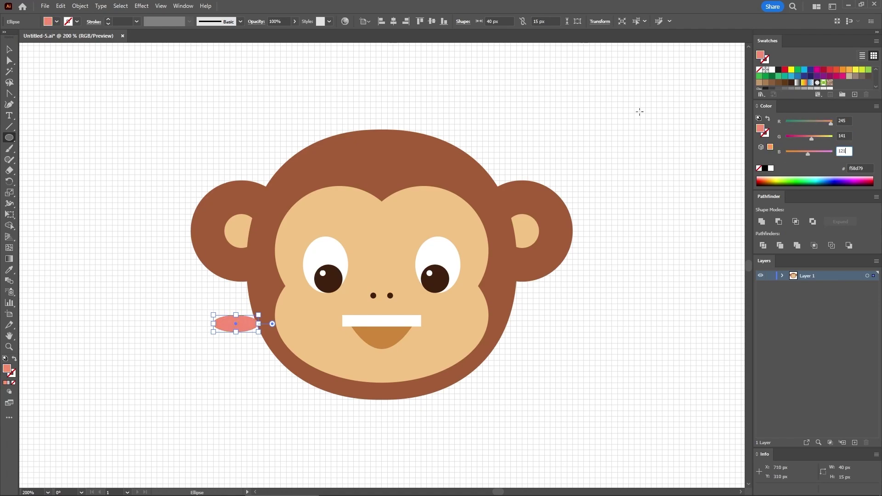
pyautogui.press('Return')
pyautogui.press('v')
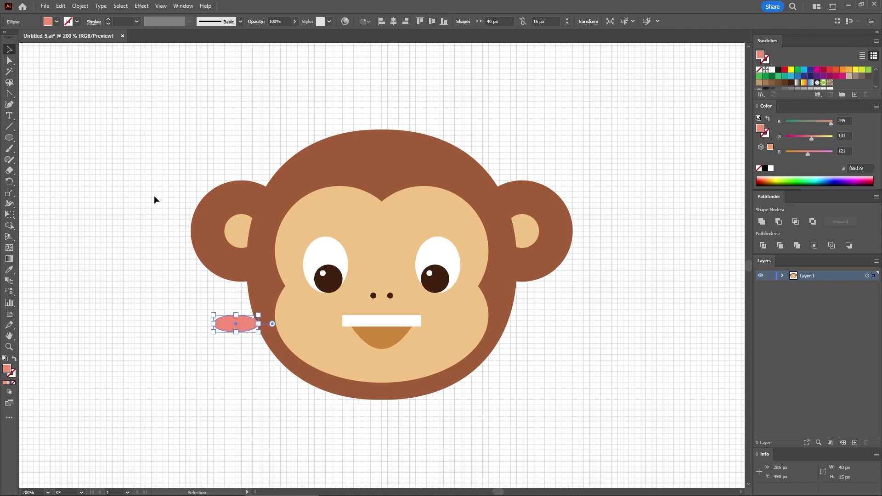
pyautogui.moveTo(235, 326); pyautogui.dragTo(382, 350)
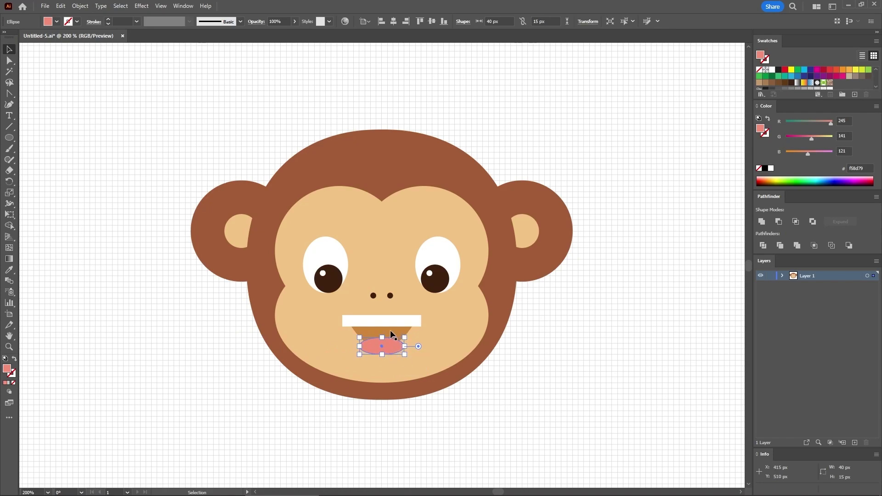
# Trim away the parts of the teeth rectangle and tongue ellipse outside the mouth with the Shape Builder tool.
pyautogui.keyDown('shift'); pyautogui.click(379, 332); pyautogui.keyUp('shift')
pyautogui.keyDown('shift'); pyautogui.click(367, 317); pyautogui.keyUp('shift')
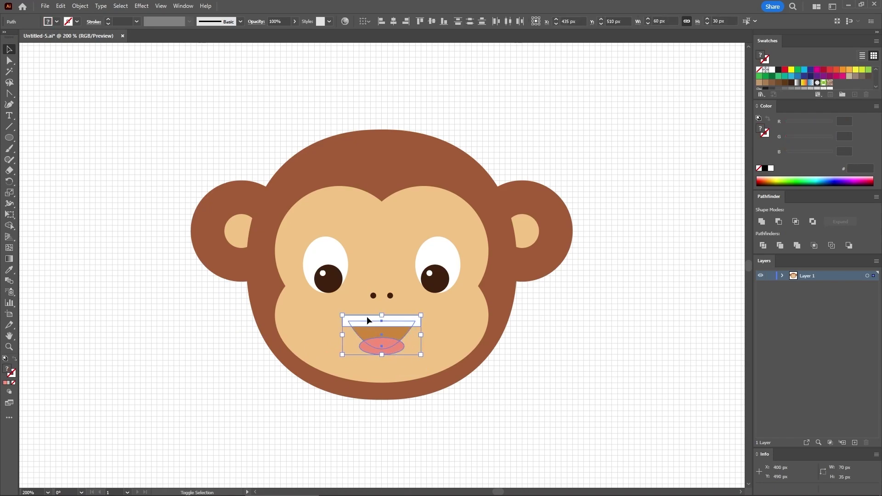
pyautogui.click(10, 226)
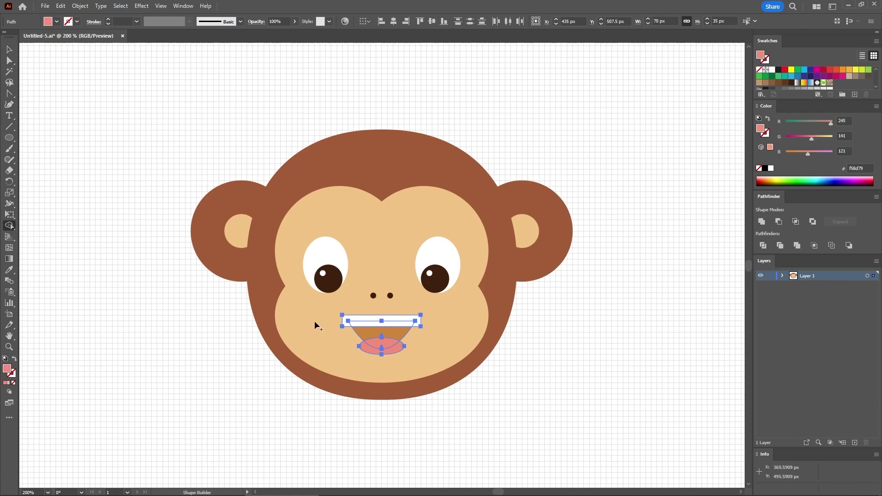
pyautogui.keyDown('alt'); pyautogui.click(351, 320); pyautogui.keyUp('alt')
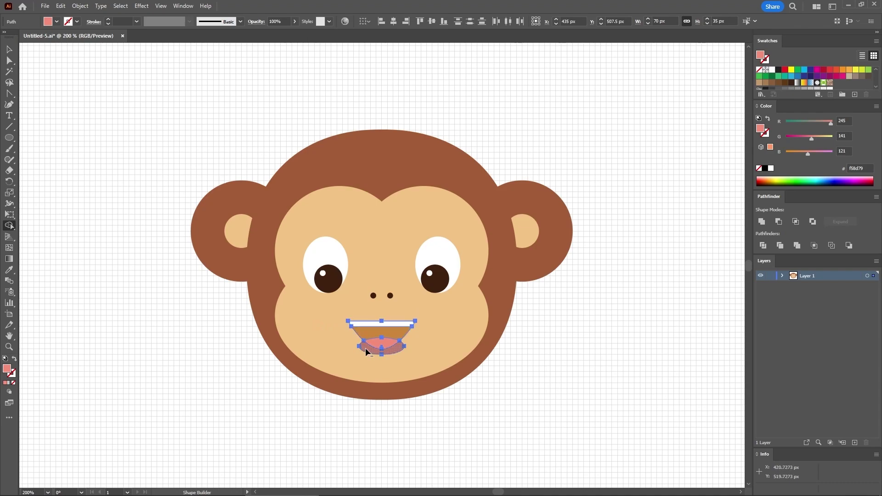
pyautogui.hotkey('ctrl', 'shift', 'a')
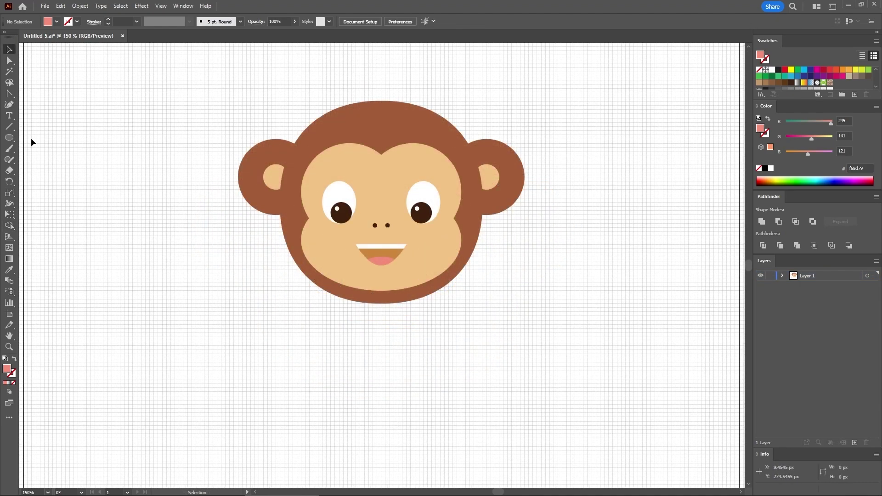
# Create an ellipse 150 px wide and 190 px high for the body and centre it below the face, overlapping the chin.
pyautogui.click(9, 137)
pyautogui.click(231, 218)
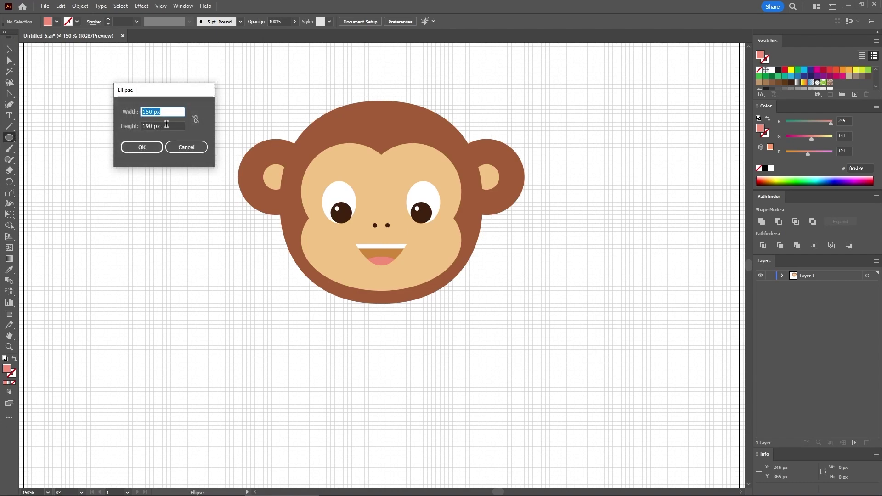
pyautogui.press('Tab')
pyautogui.click(146, 145)
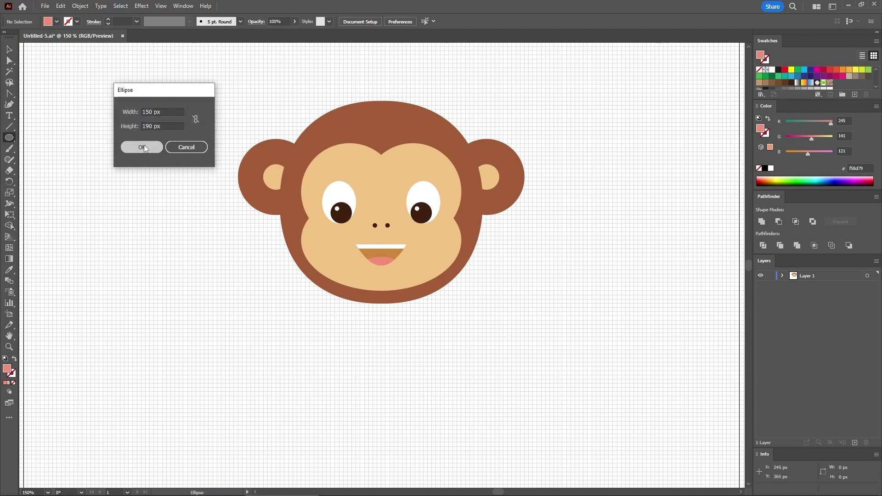
pyautogui.press('v')
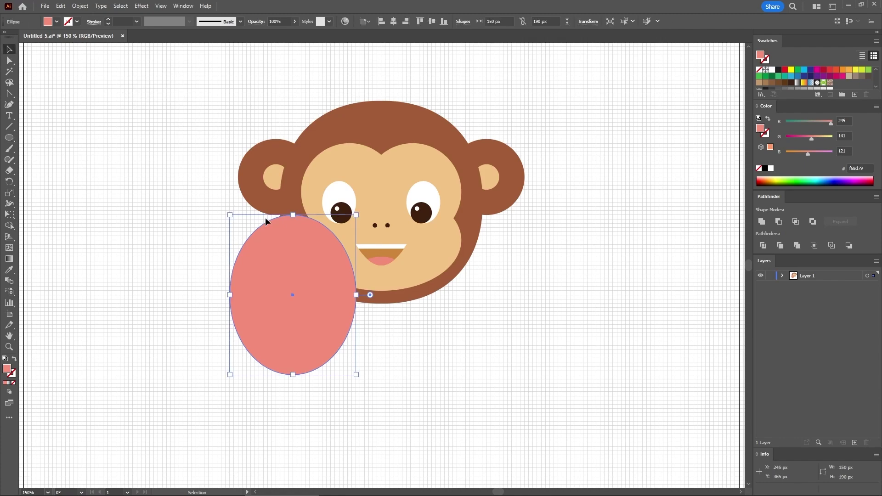
pyautogui.moveTo(265, 219); pyautogui.dragTo(383, 288)
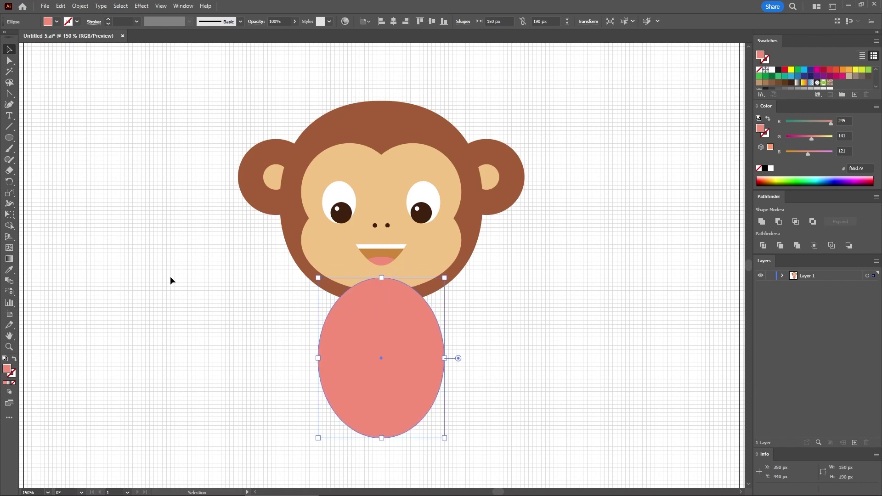
# Fill the body ellipse with the head's brown and lower its two side anchor points slightly to make an egg shape.
pyautogui.click(9, 270)
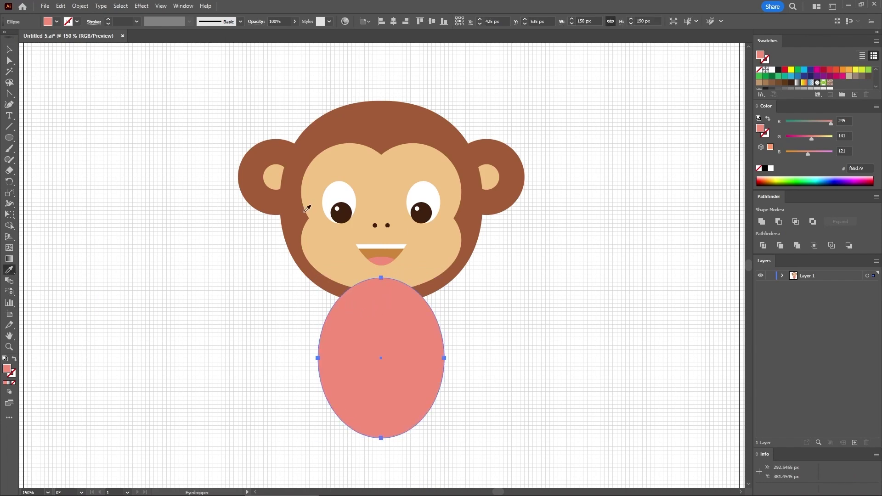
pyautogui.click(377, 120)
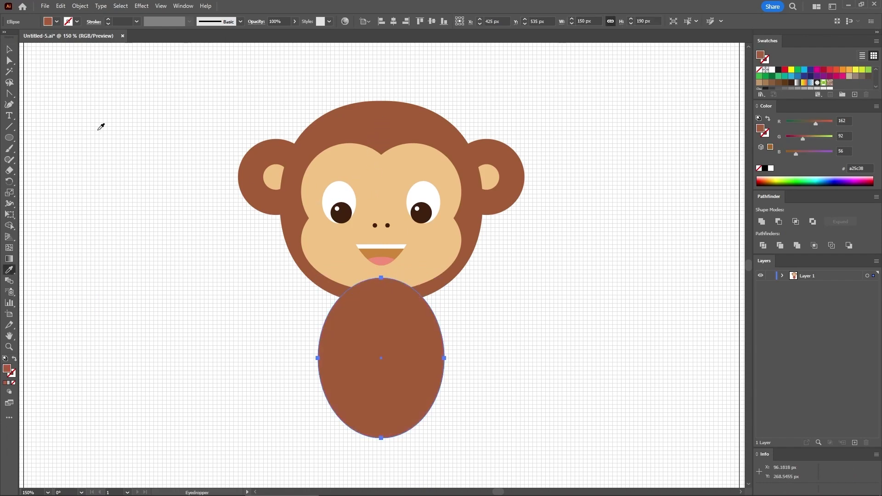
pyautogui.click(11, 61)
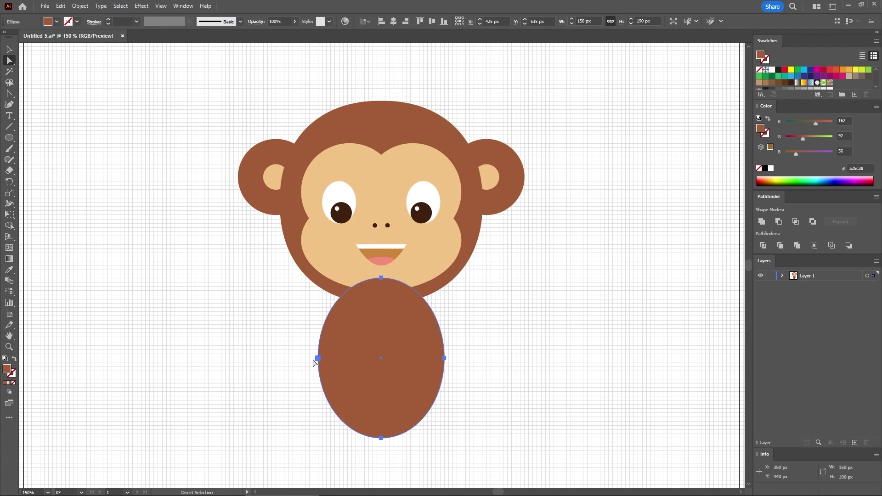
pyautogui.click(443, 358)
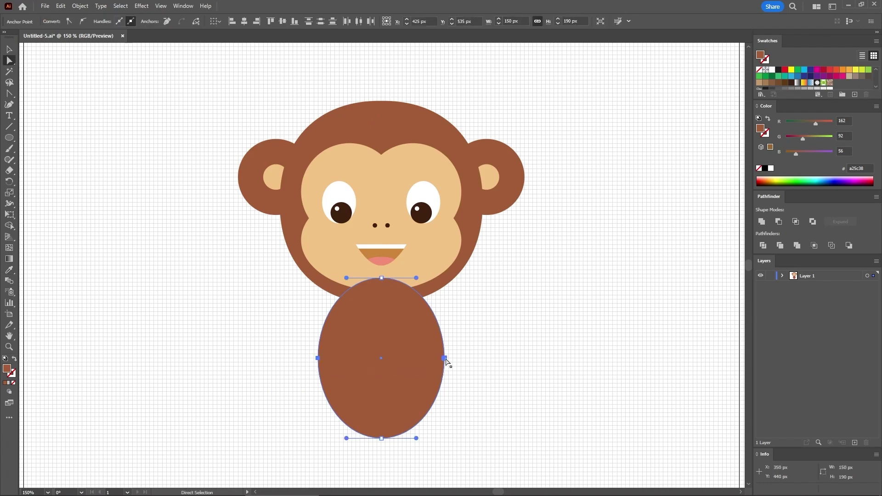
pyautogui.moveTo(445, 357); pyautogui.dragTo(445, 375)
# Create an ellipse 90 px wide and 110 px high beside the monkey for the belly.
pyautogui.click(10, 137)
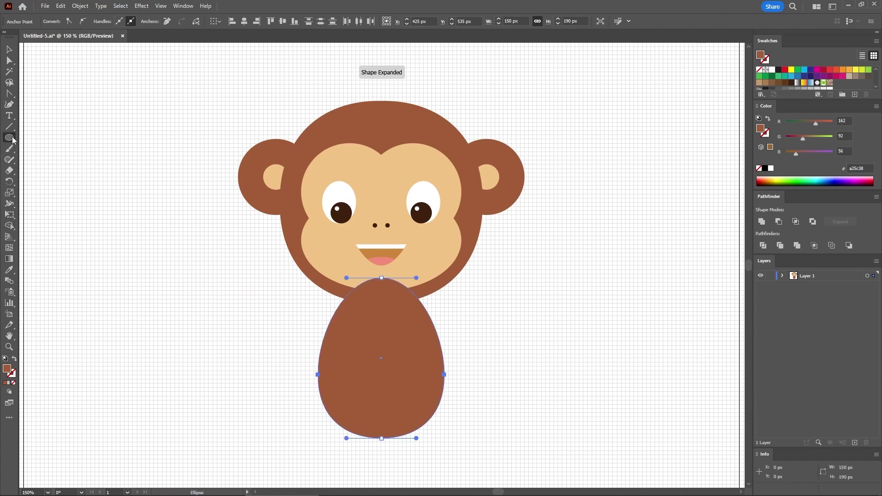
pyautogui.click(151, 247)
pyautogui.write('90')
pyautogui.press('Tab')
pyautogui.write('11')
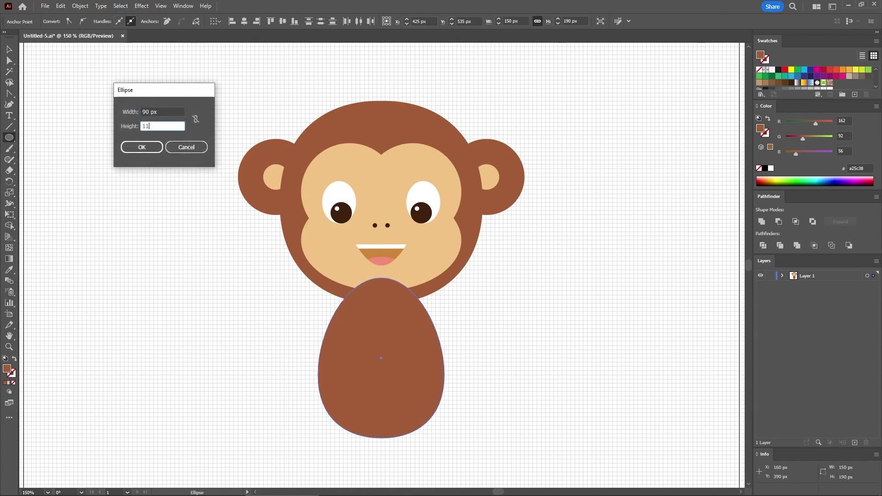
pyautogui.press('Return')
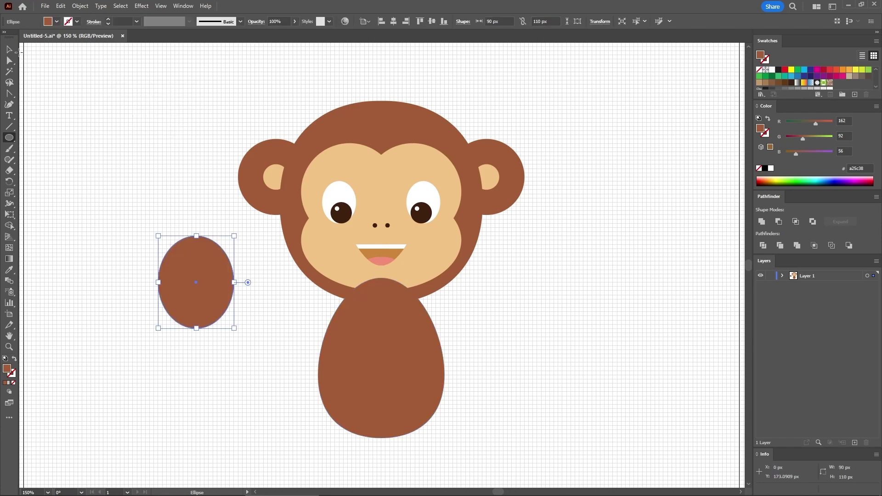
# Fill the belly ellipse with the face's light tan and move it onto the lower centre of the body.
pyautogui.press('v')
pyautogui.click(10, 269)
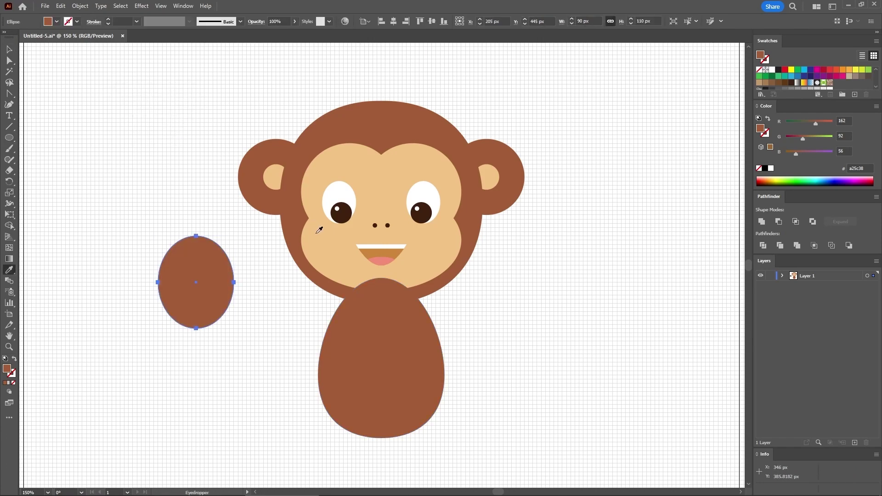
pyautogui.click(321, 232)
pyautogui.press('v')
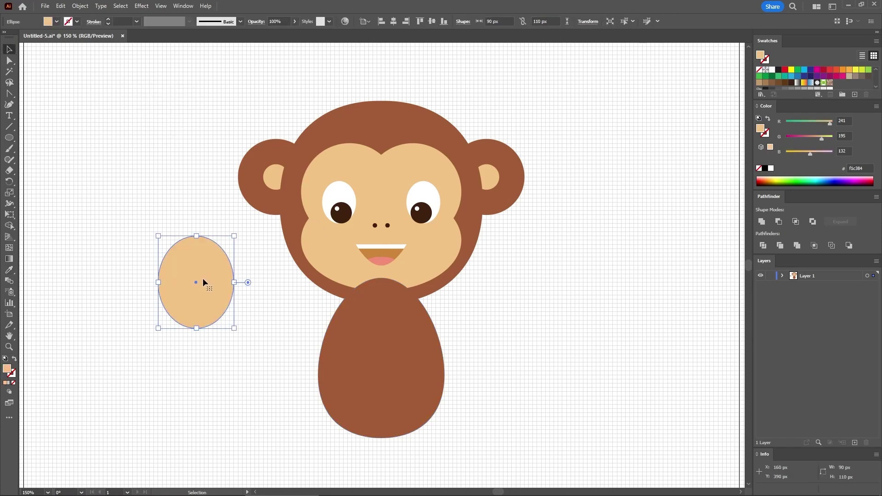
pyautogui.moveTo(202, 278); pyautogui.dragTo(370, 373)
# Send the body and belly shapes to the back, behind the head.
pyautogui.rightClick(388, 351)
pyautogui.moveTo(463, 304)
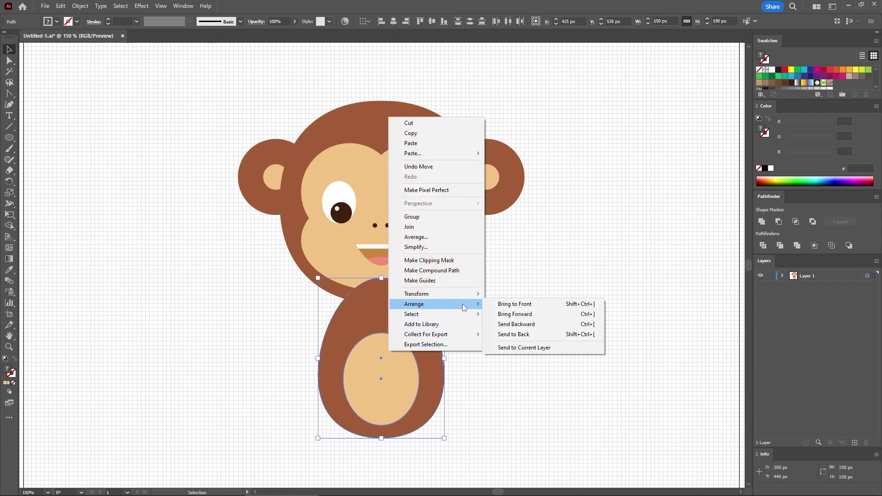
pyautogui.click(509, 334)
pyautogui.click(459, 323)
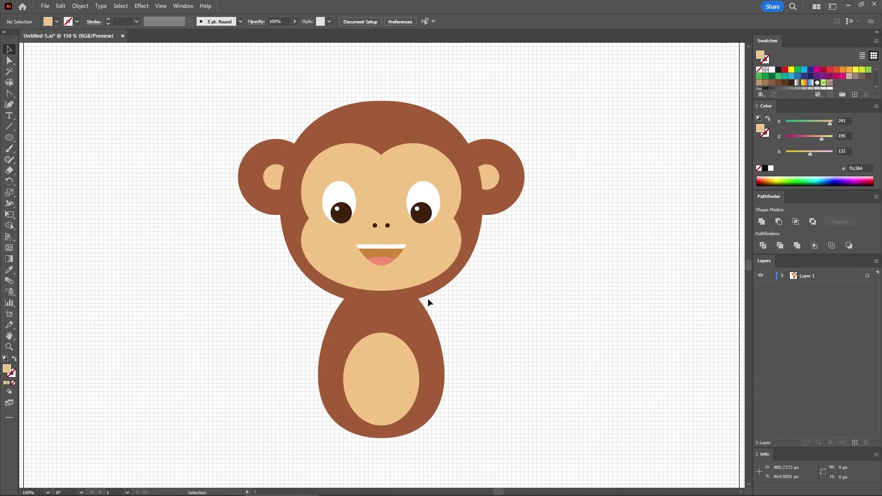
# Draw a curved Pen path for a vine from X 480, Y -20 px above the artboard to X 880, Y 300 px past its right edge.
pyautogui.hotkey('ctrl', '0')
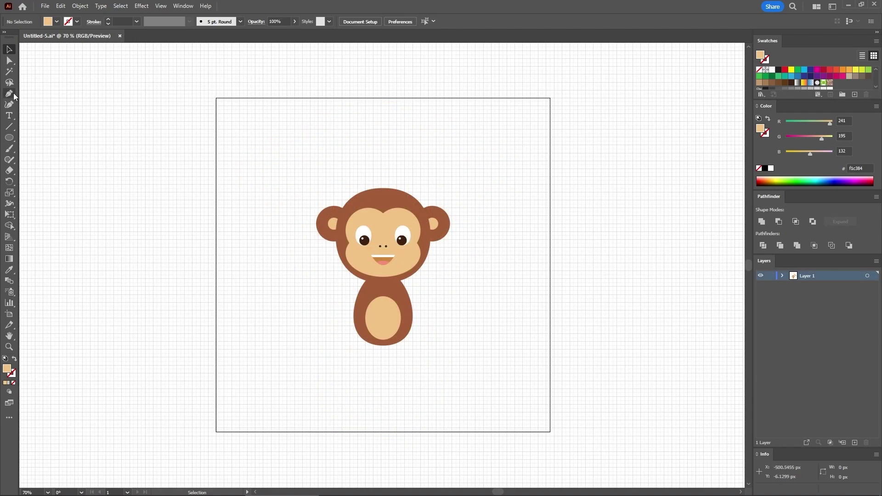
pyautogui.click(9, 93)
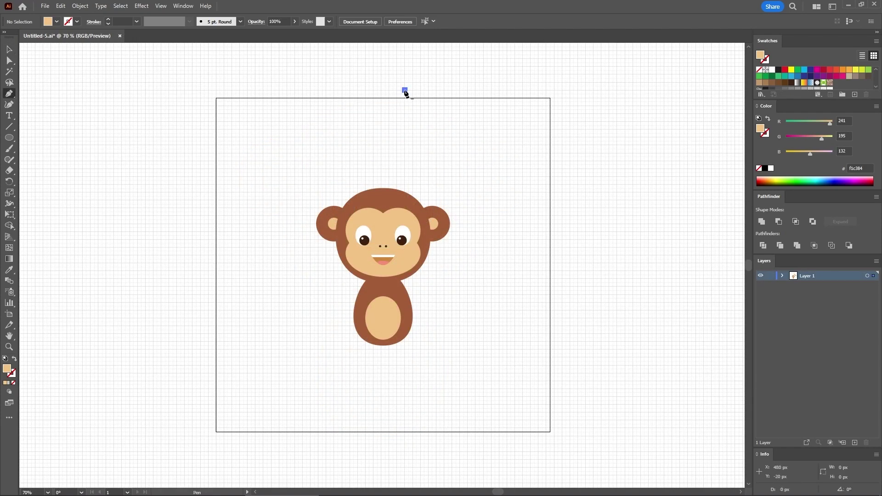
pyautogui.click(404, 89)
pyautogui.moveTo(562, 215); pyautogui.dragTo(714, 210)
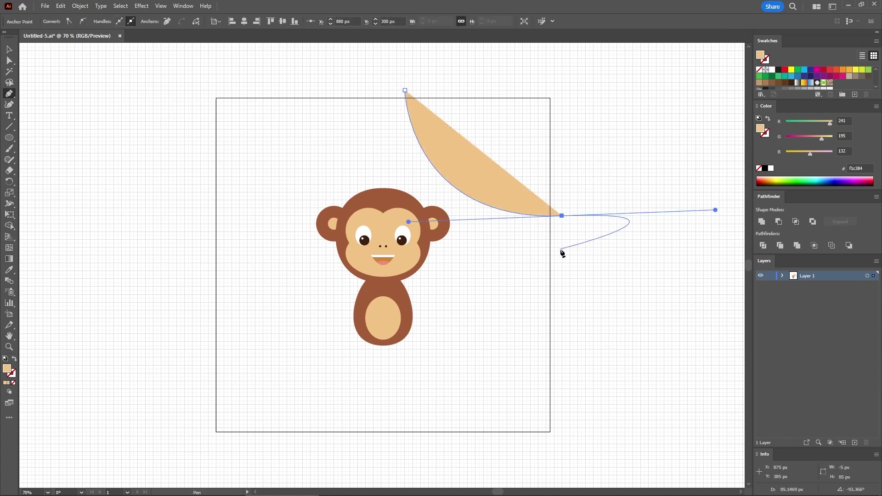
pyautogui.press('Escape')
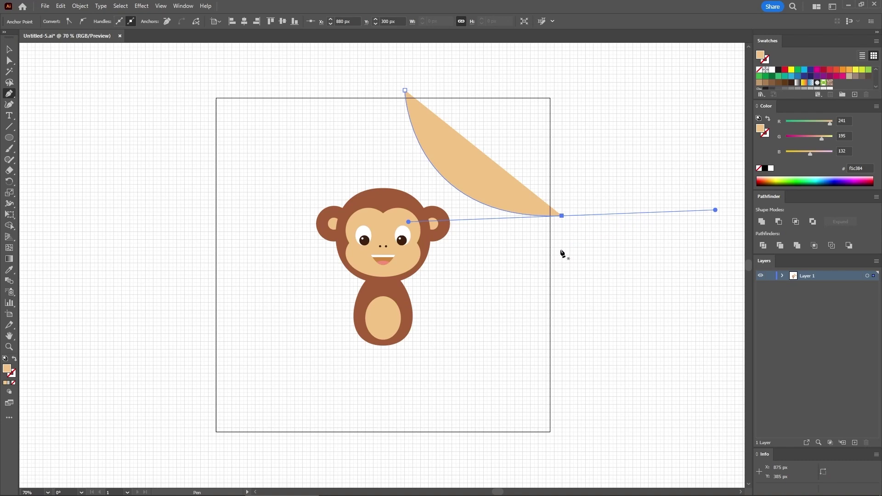
# Swap the vine path's fill and stroke so only the stroke is coloured, and set its weight to 10 px.
pyautogui.press('/')
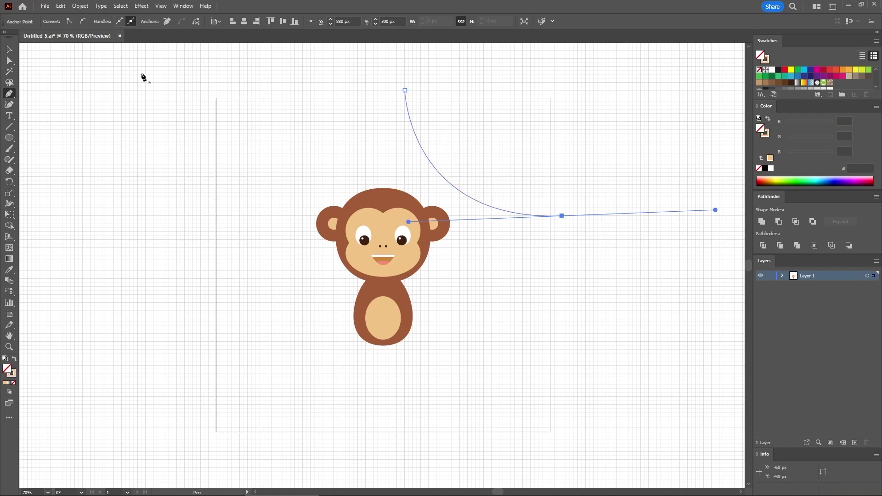
pyautogui.press('v')
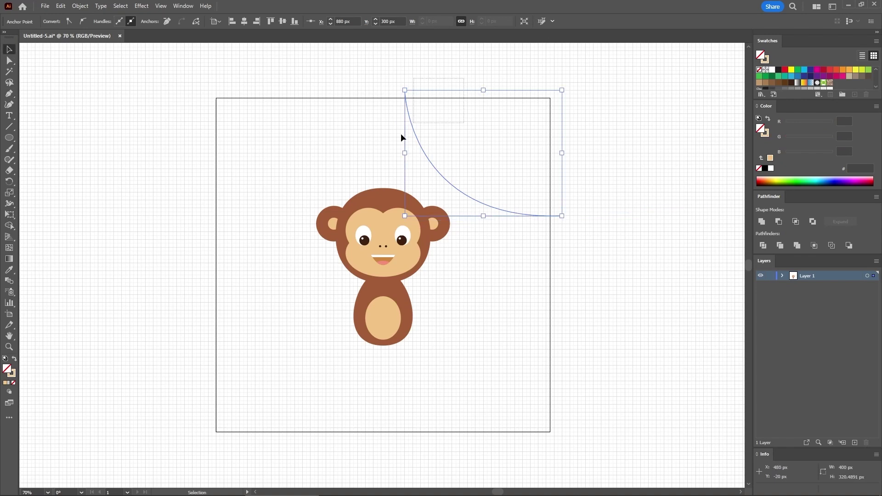
pyautogui.click(137, 22)
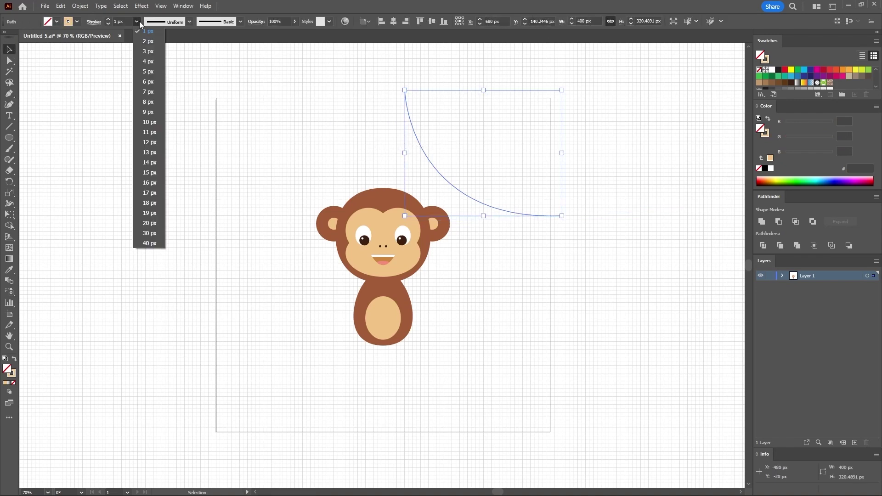
pyautogui.click(149, 122)
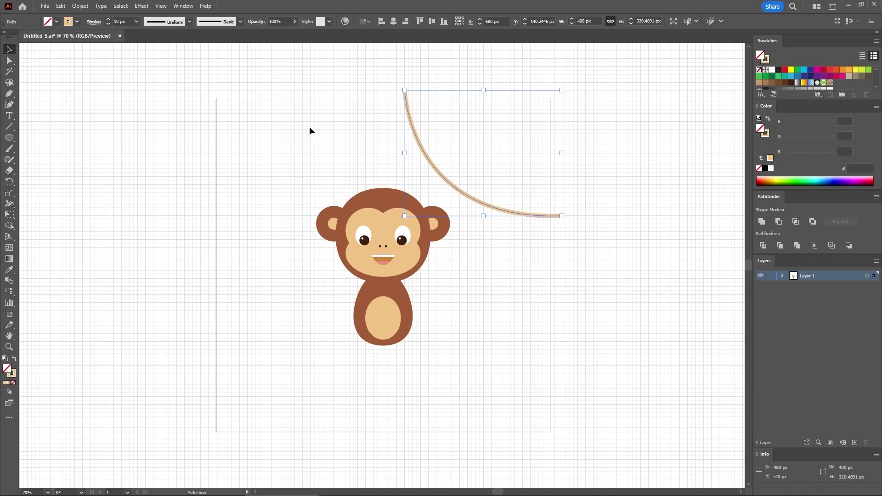
# Set the vine's stroke colour to RGB 177, 190, 45.
pyautogui.click(769, 138)
pyautogui.click(847, 120)
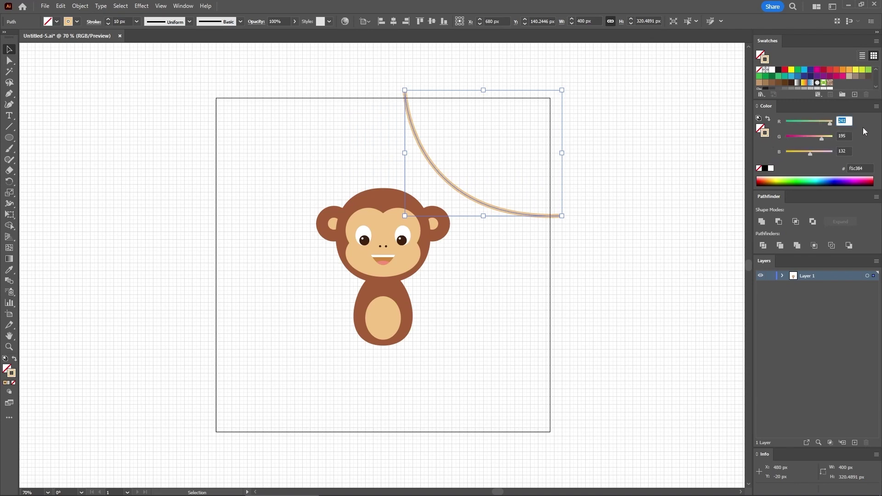
pyautogui.write('177')
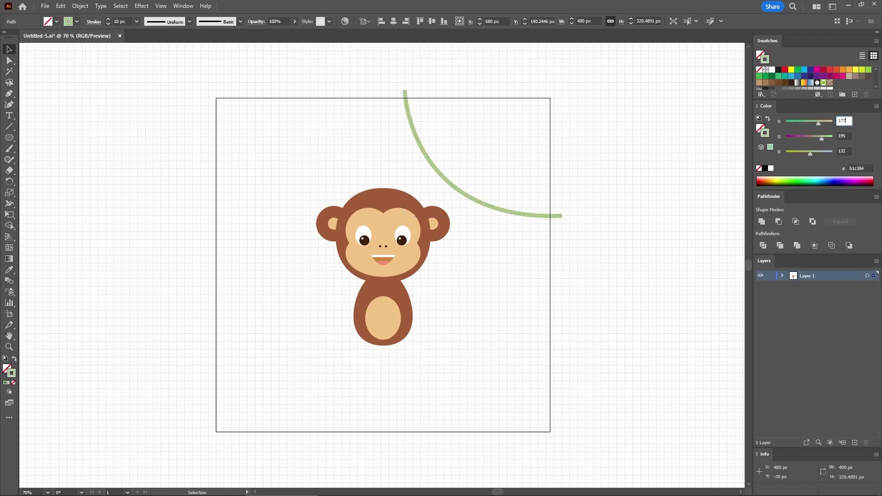
pyautogui.press('Tab')
pyautogui.write('190')
pyautogui.press('Tab')
pyautogui.write('45')
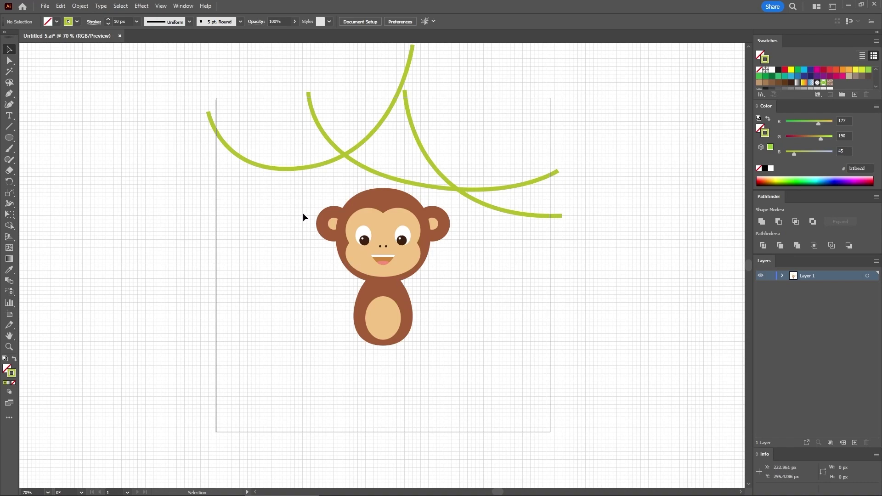
# Group all of the monkey's head and body shapes.
pyautogui.moveTo(303, 217); pyautogui.dragTo(464, 378)
pyautogui.press('a')
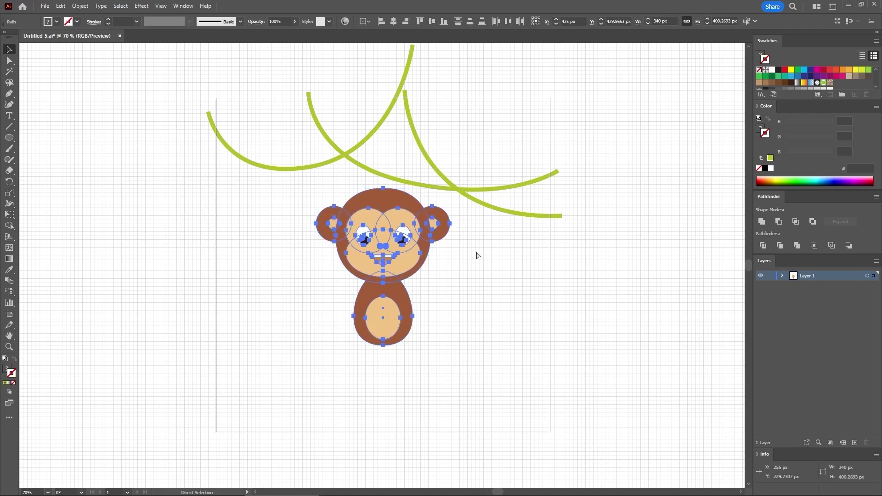
pyautogui.press('v')
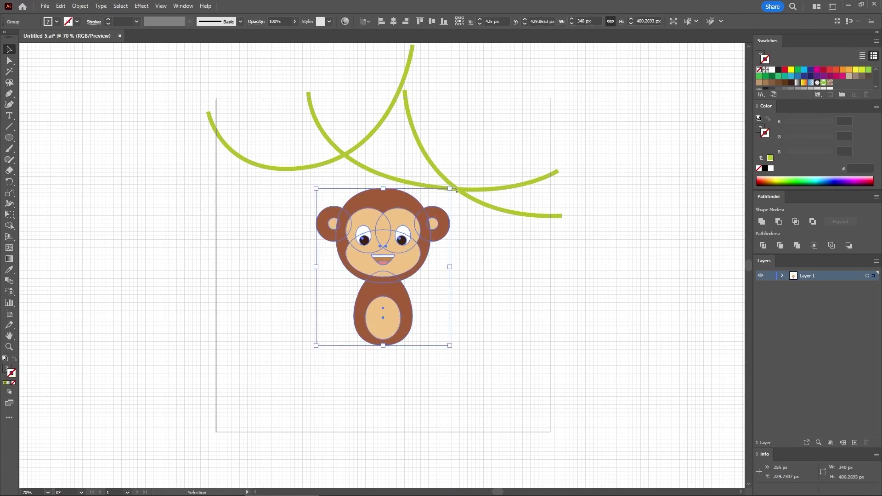
# Rotate the monkey group 45 degrees counter-clockwise from upright and move it about 76 px to the left.
pyautogui.moveTo(454, 185); pyautogui.dragTo(479, 251)
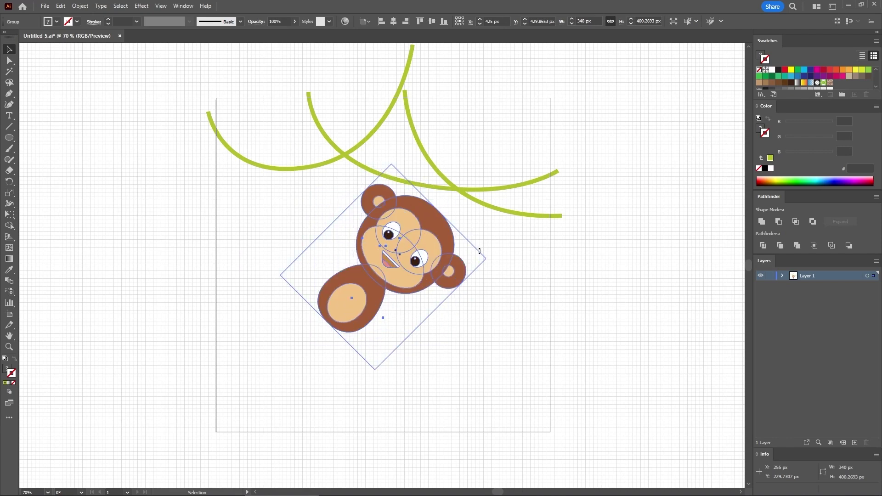
pyautogui.moveTo(470, 284); pyautogui.dragTo(384, 202)
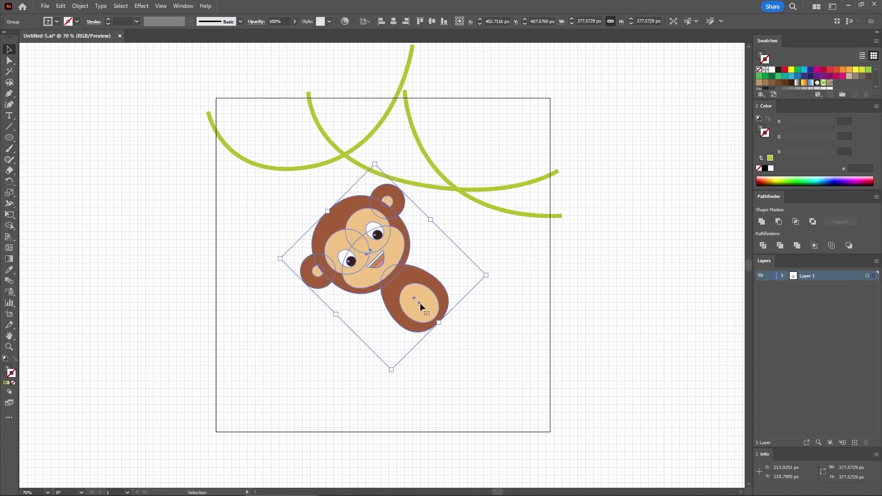
pyautogui.moveTo(419, 302); pyautogui.dragTo(390, 305)
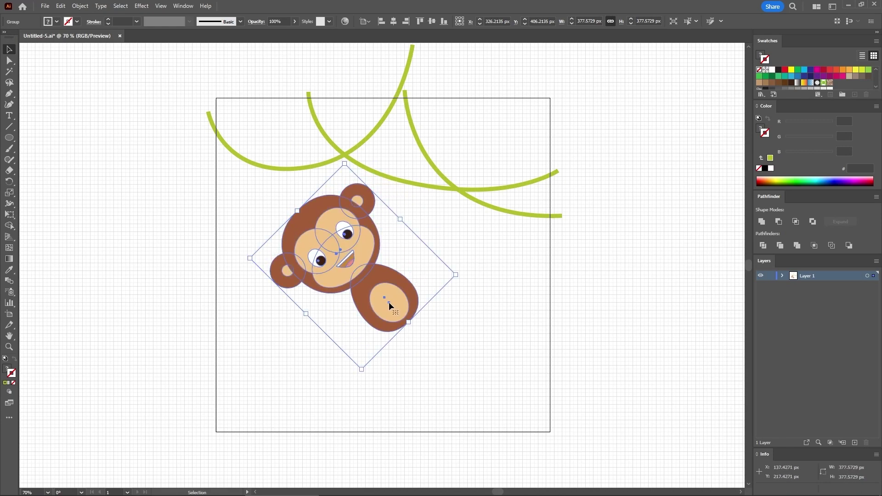
pyautogui.click(443, 321)
# Draw a curved arm path with the Pen tool from the middle vine down to the monkey's shoulder.
pyautogui.hotkey('ctrl', '1')
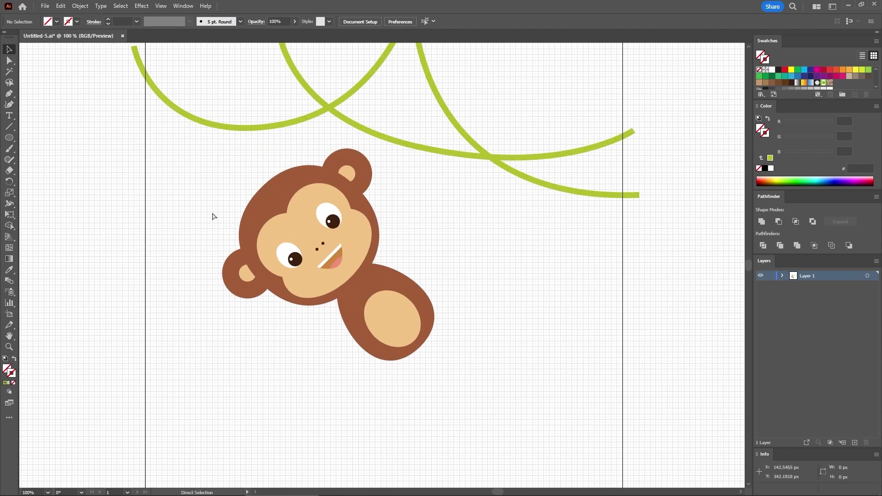
pyautogui.click(10, 95)
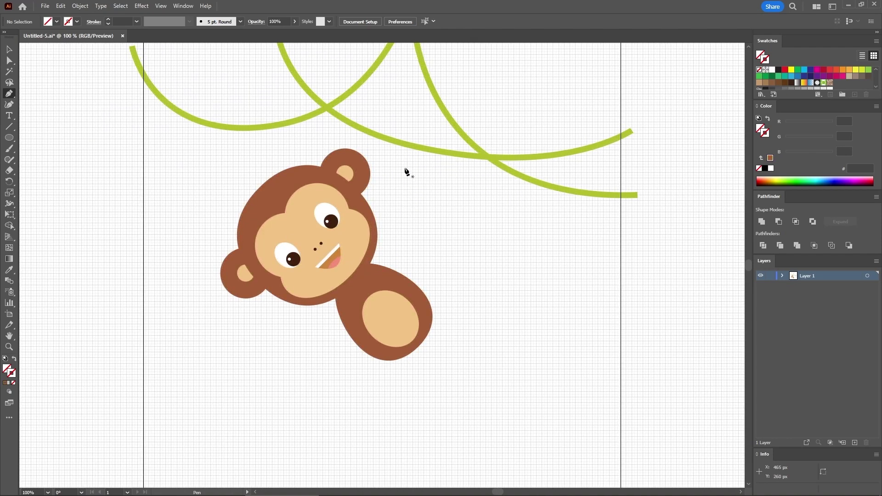
pyautogui.click(406, 144)
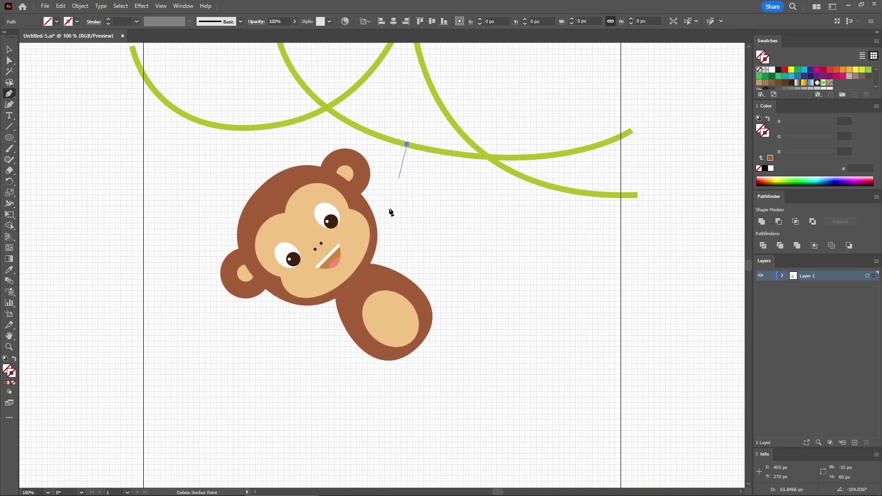
pyautogui.moveTo(359, 287); pyautogui.dragTo(298, 332)
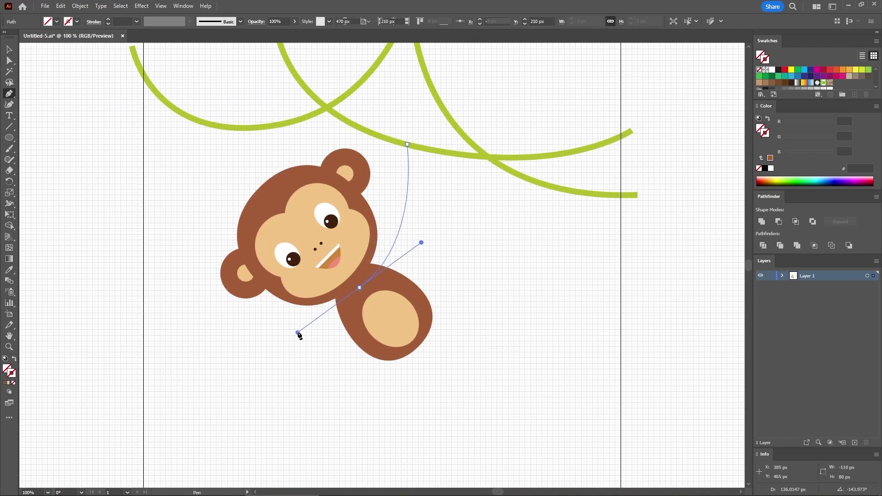
# Give the arm path the body's brown as stroke colour with no fill and set its weight to 35 px.
pyautogui.click(12, 273)
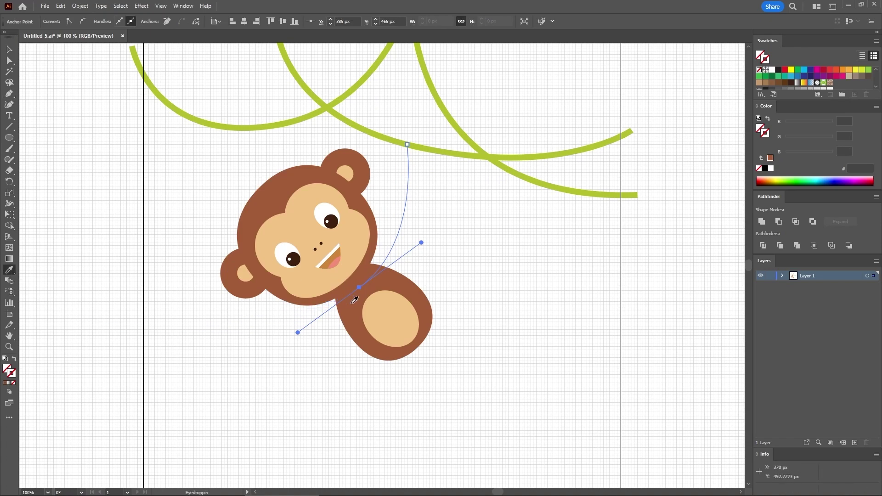
pyautogui.click(351, 303)
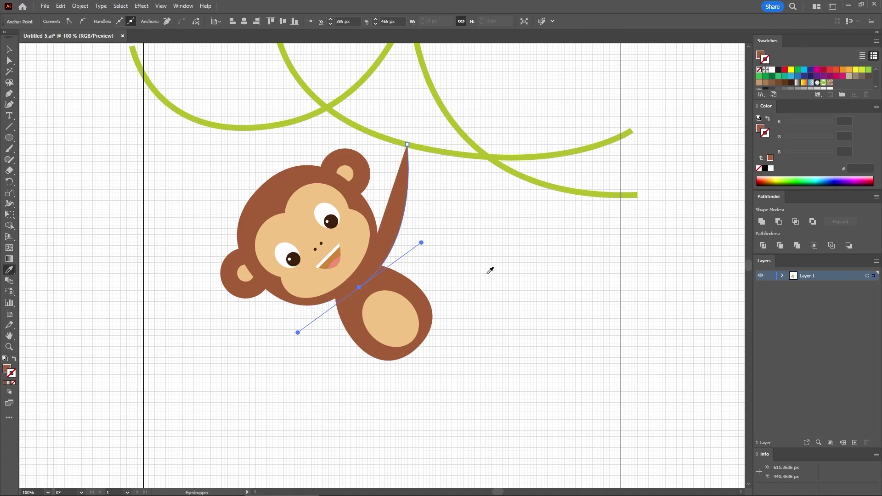
pyautogui.hotkey('shift', 'x')
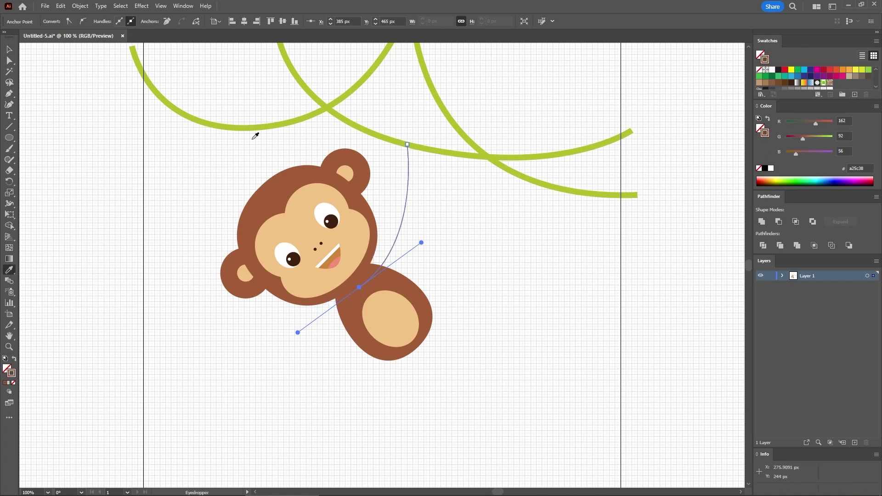
pyautogui.press('v')
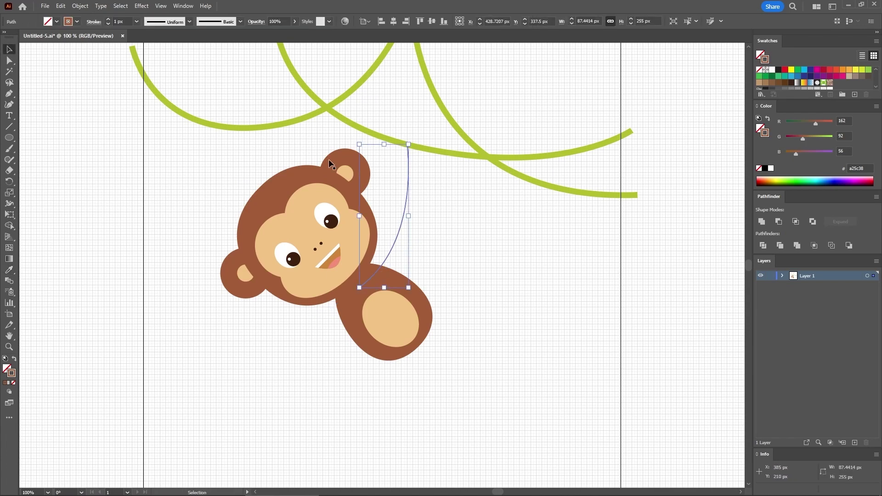
pyautogui.click(120, 22)
pyautogui.write('35')
pyautogui.press('Return')
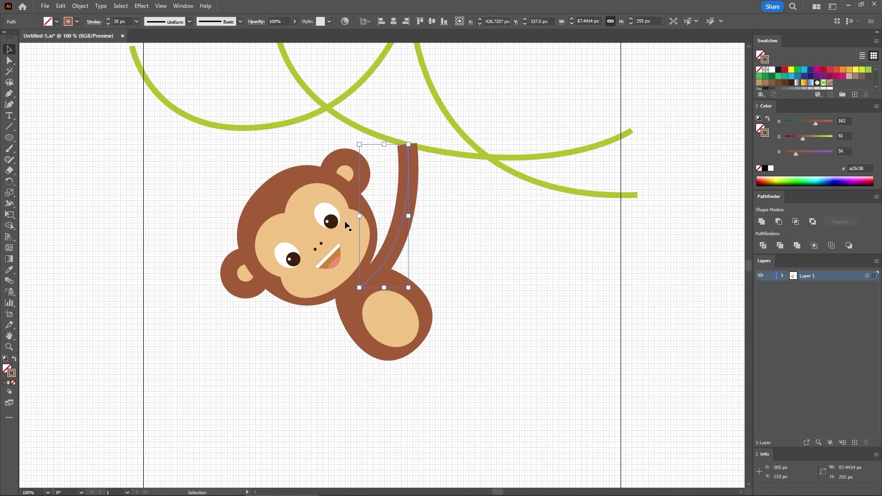
# Shift the raised arm's shoulder-end anchor point slightly to the left, about 5 px.
pyautogui.click(9, 60)
pyautogui.click(359, 289)
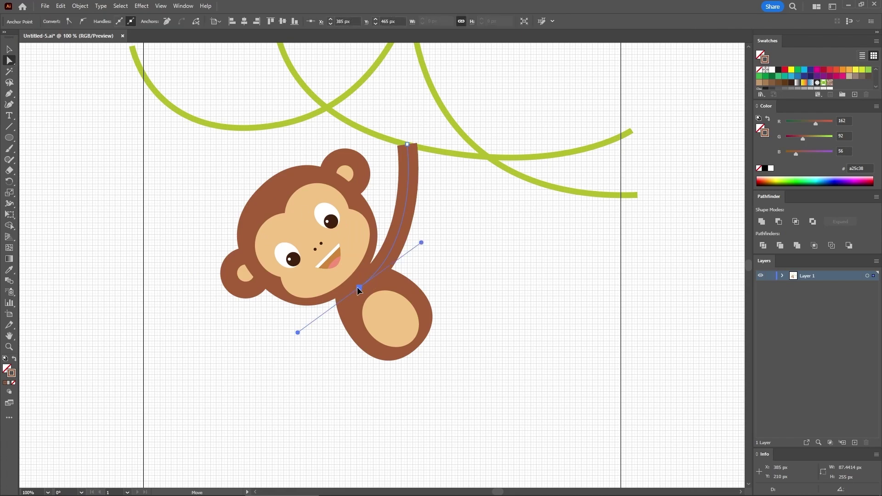
pyautogui.click(471, 250)
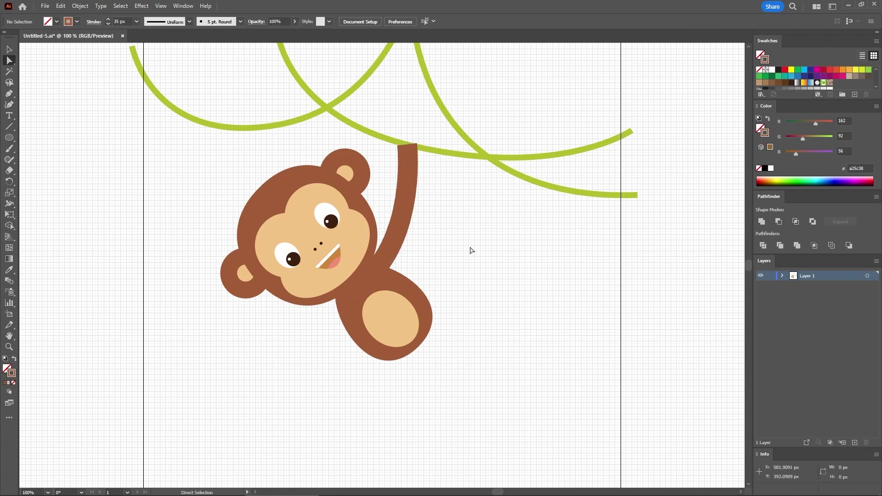
# Draw the second arm as a gently S-curved path about 85 x 170 px, hanging from the shoulder below the head.
pyautogui.click(8, 94)
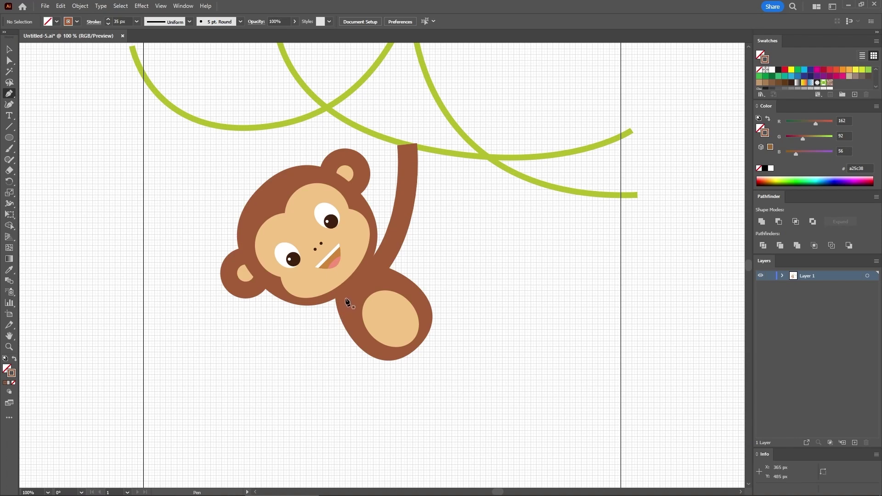
pyautogui.moveTo(343, 295)
pyautogui.mouseDown()
pyautogui.moveTo(340, 321)
pyautogui.moveTo(308, 375)
pyautogui.mouseUp()
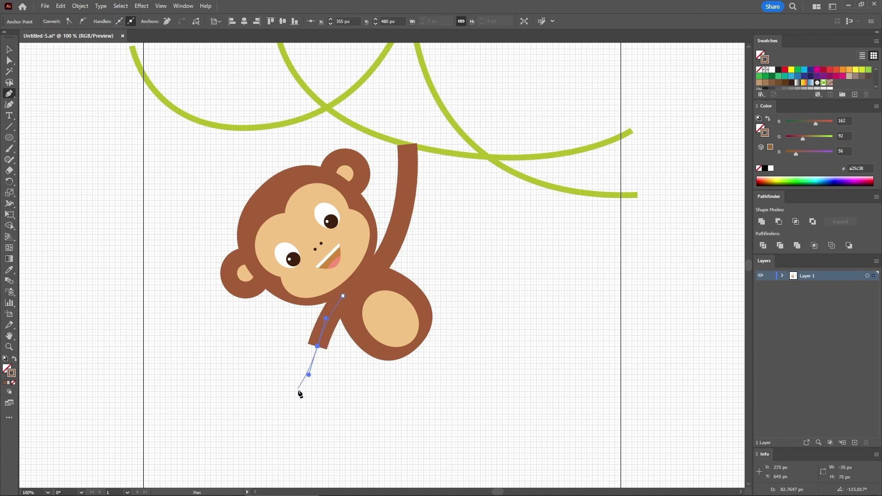
pyautogui.click(295, 391)
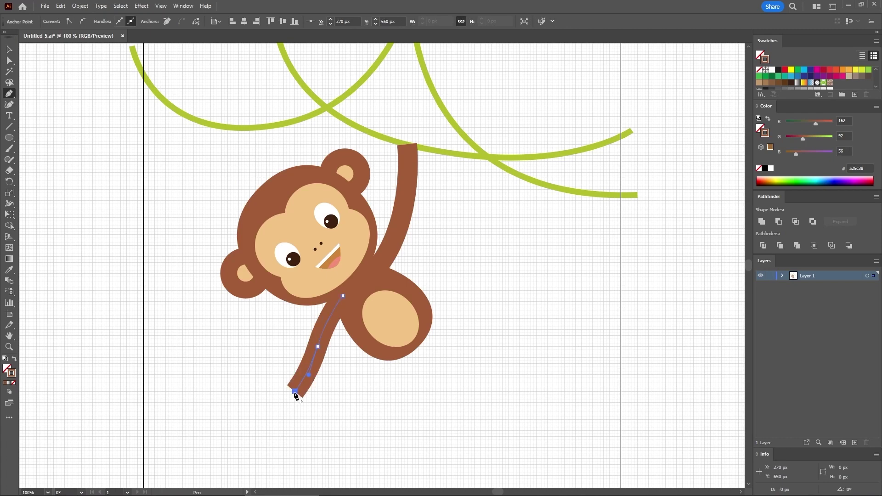
pyautogui.press('Escape')
# Draw two curved leg paths with the Pen tool, one from the body's right side and one from its bottom.
pyautogui.click(427, 321)
pyautogui.moveTo(500, 354); pyautogui.dragTo(524, 396)
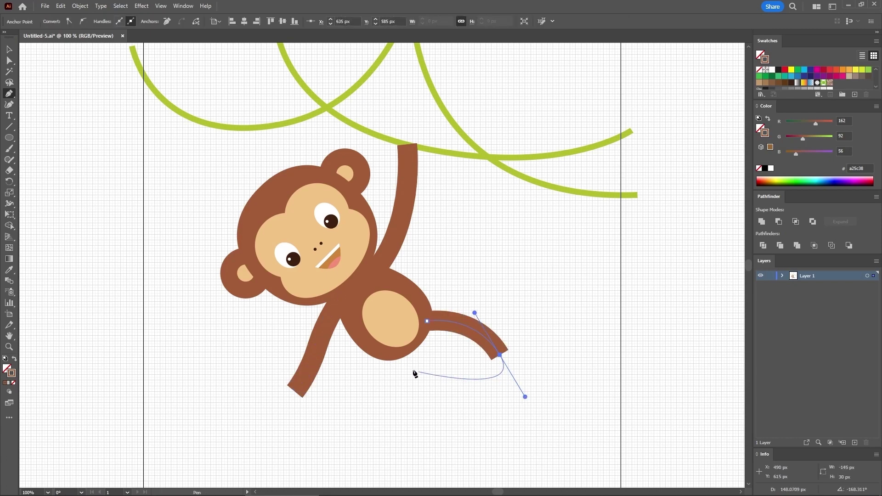
pyautogui.press('Escape')
pyautogui.click(393, 353)
pyautogui.moveTo(422, 412); pyautogui.dragTo(455, 433)
pyautogui.keyDown('ctrl'); pyautogui.click(473, 442); pyautogui.keyUp('ctrl')
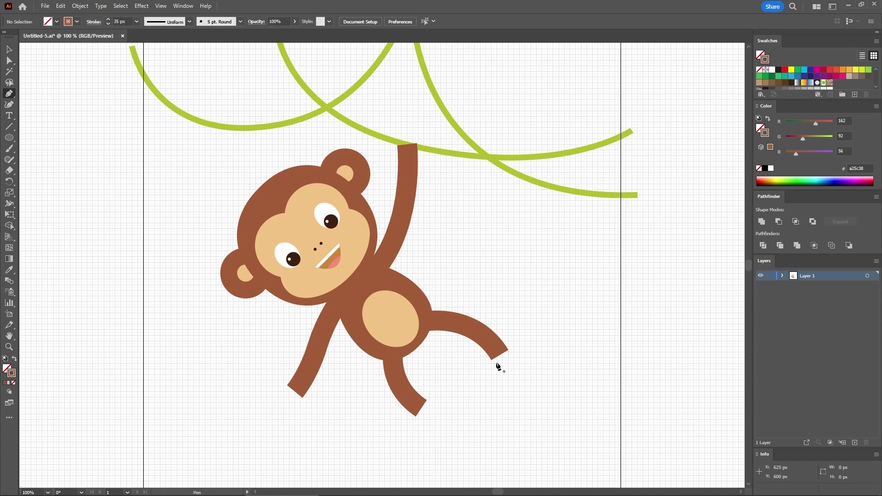
# Move the end anchor points of both legs, making the upper leg about 115 x 75 px and the lower leg longer.
pyautogui.press('a')
pyautogui.moveTo(500, 355); pyautogui.dragTo(491, 376)
pyautogui.moveTo(421, 411); pyautogui.dragTo(432, 420)
pyautogui.moveTo(492, 377); pyautogui.dragTo(493, 367)
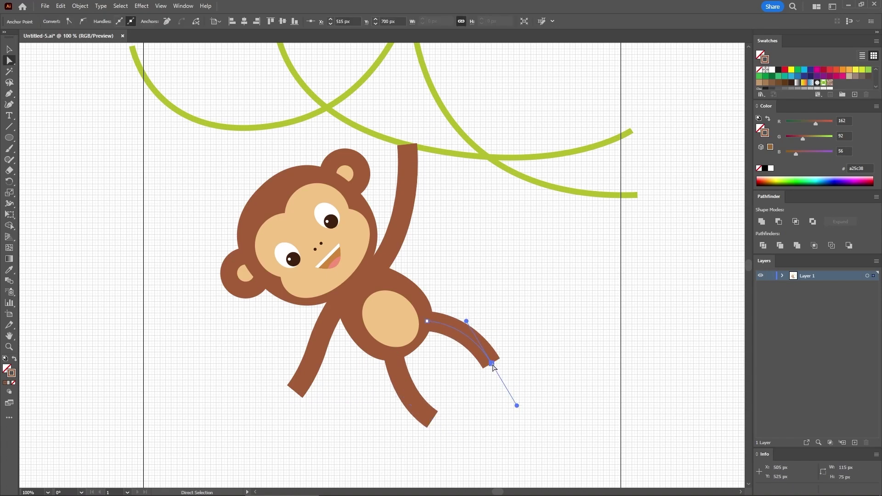
pyautogui.click(458, 286)
# Draw a tail path about 110 x 270 px, rising from the body's right side and curling inward near the middle vine.
pyautogui.press('p')
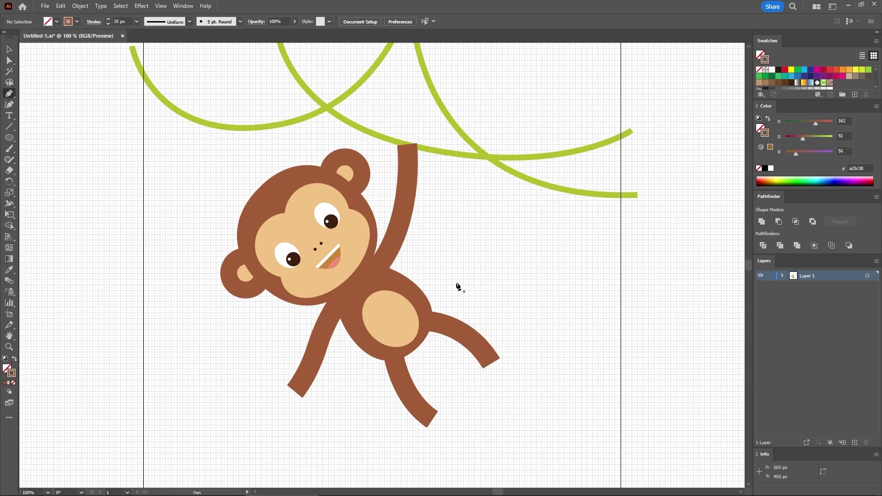
pyautogui.click(422, 304)
pyautogui.moveTo(478, 242); pyautogui.dragTo(494, 188)
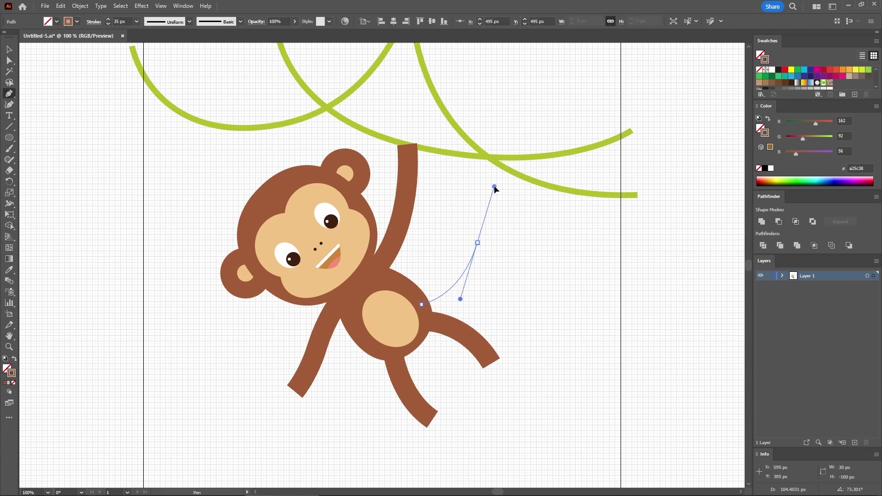
pyautogui.moveTo(452, 153); pyautogui.dragTo(435, 153)
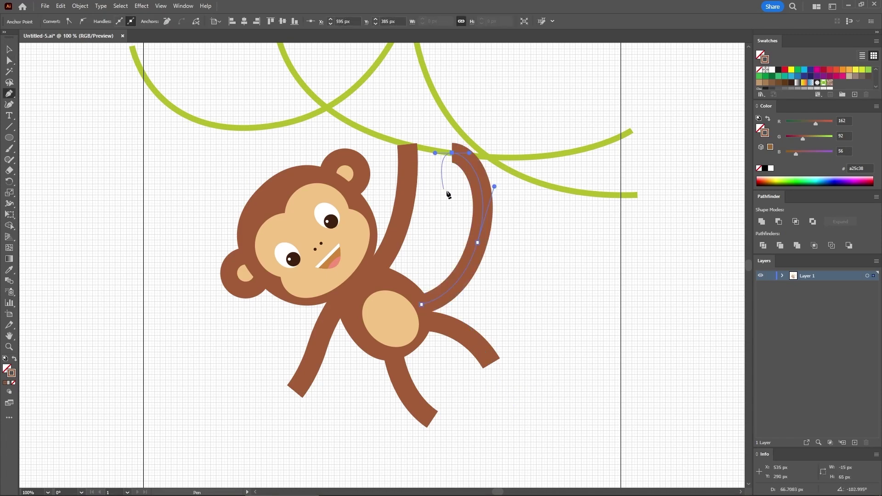
pyautogui.moveTo(446, 190); pyautogui.dragTo(478, 204)
pyautogui.hotkey('ctrl', 'z')
pyautogui.moveTo(434, 175)
pyautogui.mouseDown()
pyautogui.moveTo(437, 184)
pyautogui.moveTo(469, 186)
pyautogui.mouseUp()
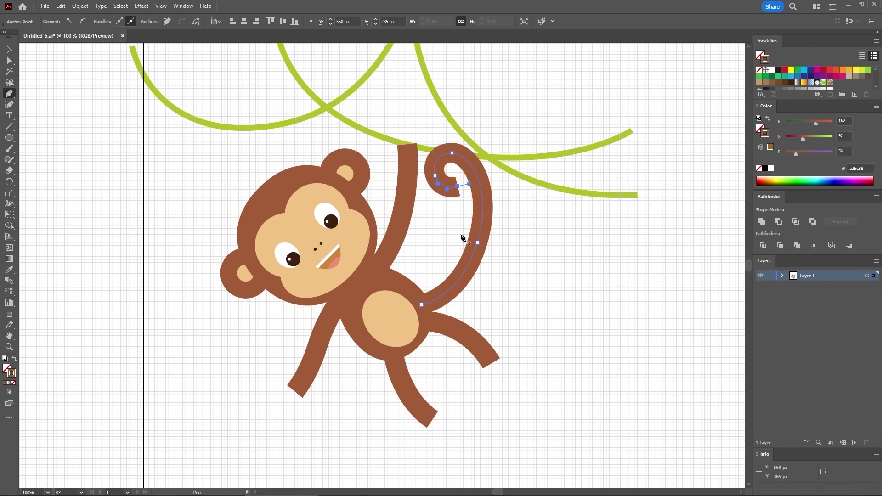
# Set the tail's stroke weight to 16 px.
pyautogui.press('v')
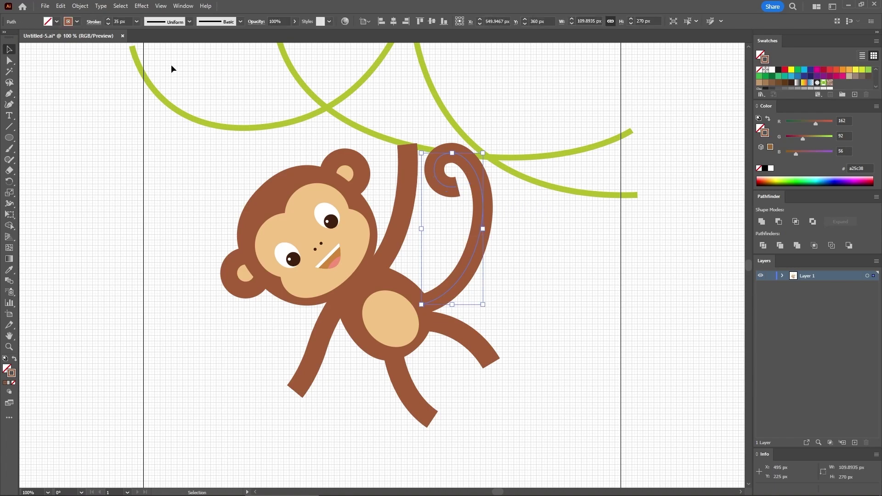
pyautogui.click(126, 23)
pyautogui.write('16')
pyautogui.press('Return')
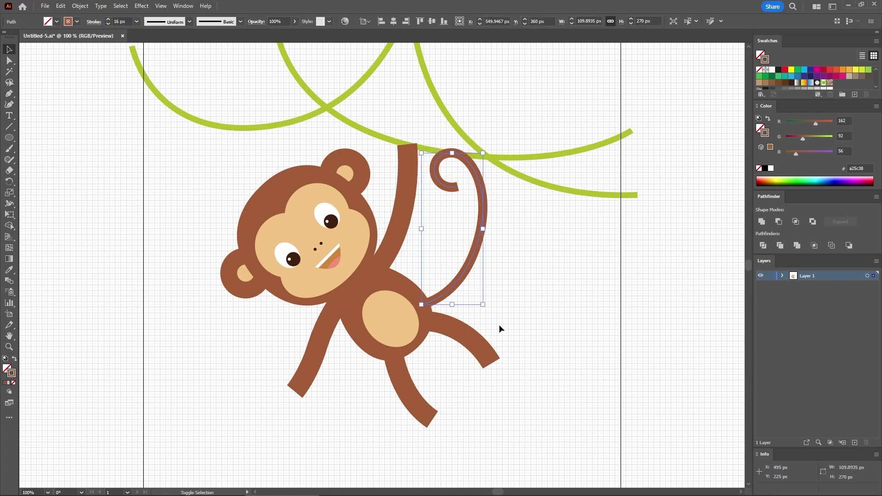
# Give the stroke ends of the tail and both legs a round cap.
pyautogui.keyDown('shift'); pyautogui.click(473, 349); pyautogui.keyUp('shift')
pyautogui.keyDown('shift'); pyautogui.click(395, 390); pyautogui.keyUp('shift')
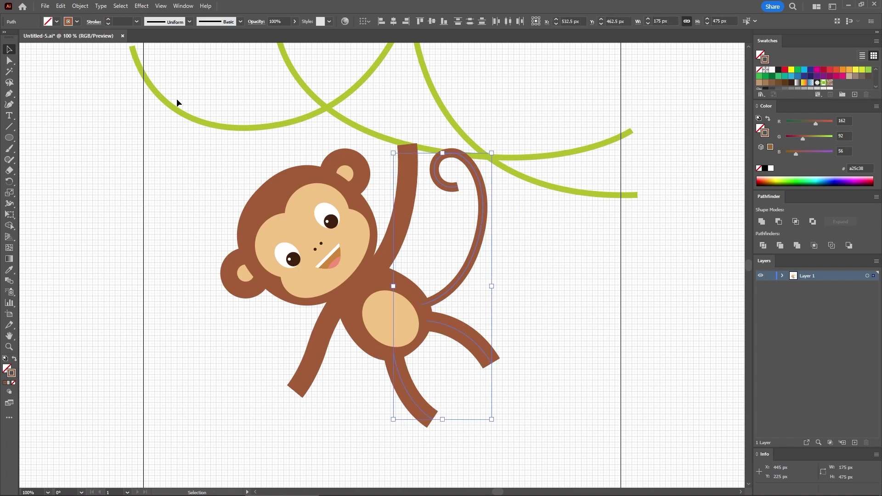
pyautogui.click(92, 23)
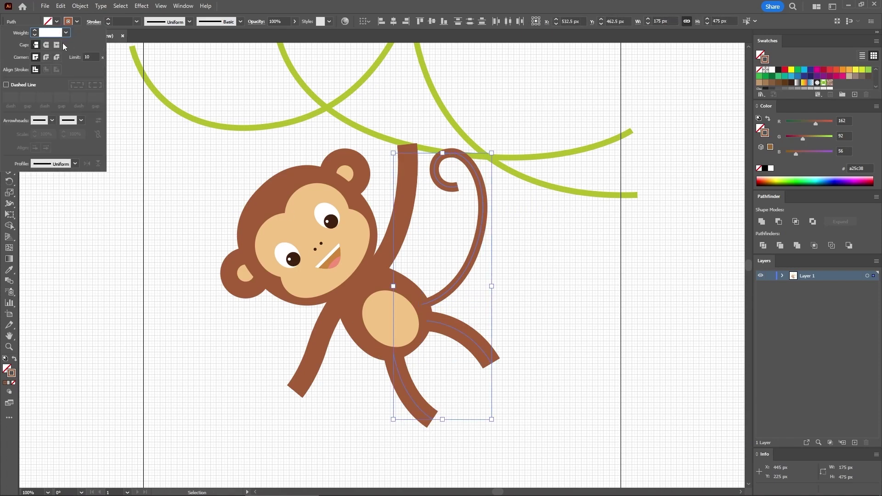
pyautogui.click(46, 45)
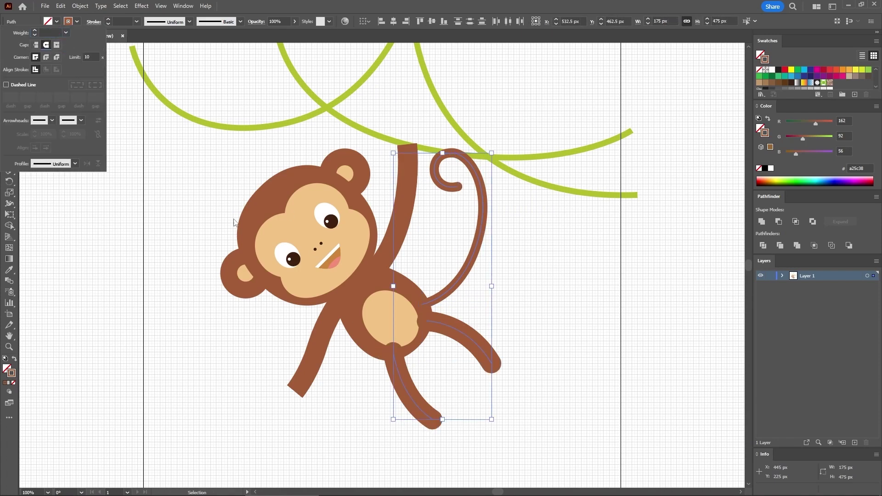
pyautogui.click(536, 295)
# Send both legs and both arms to the back, behind the monkey's body and the vines.
pyautogui.click(536, 304)
pyautogui.moveTo(508, 330); pyautogui.dragTo(475, 369)
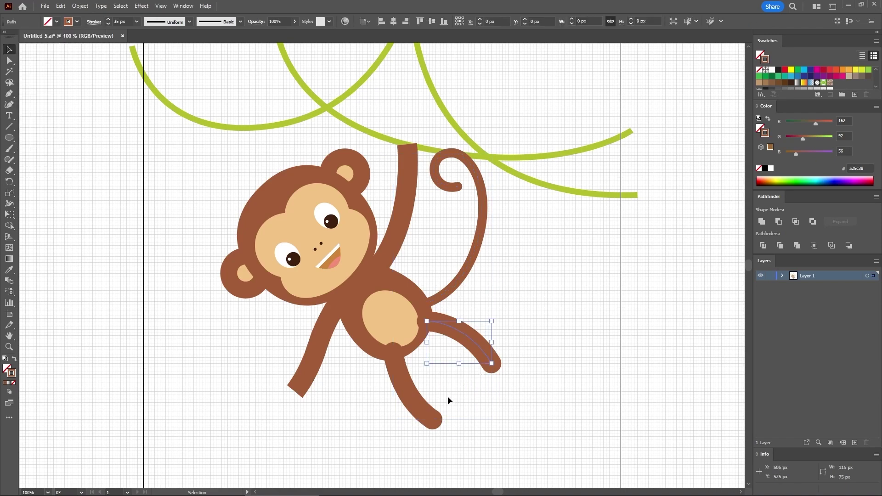
pyautogui.moveTo(447, 398); pyautogui.dragTo(413, 431)
pyautogui.keyDown('shift'); pyautogui.click(392, 222); pyautogui.keyUp('shift')
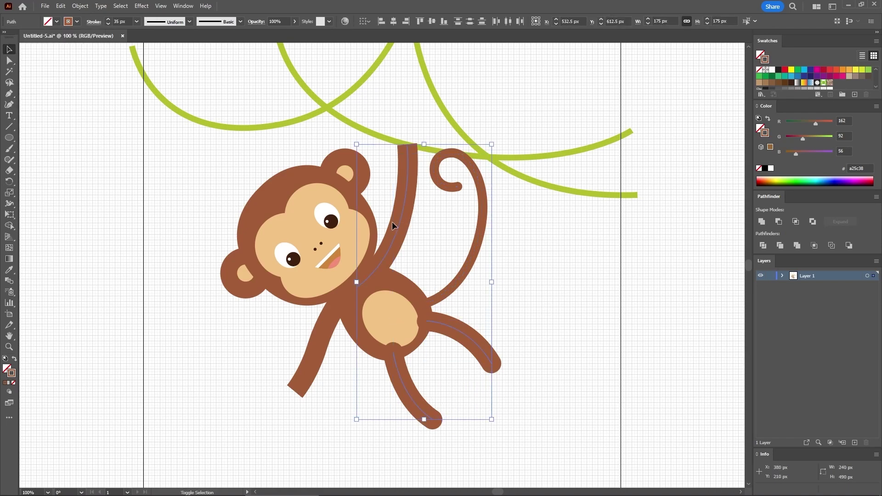
pyautogui.keyDown('shift'); pyautogui.click(313, 361); pyautogui.keyUp('shift')
pyautogui.rightClick(316, 354)
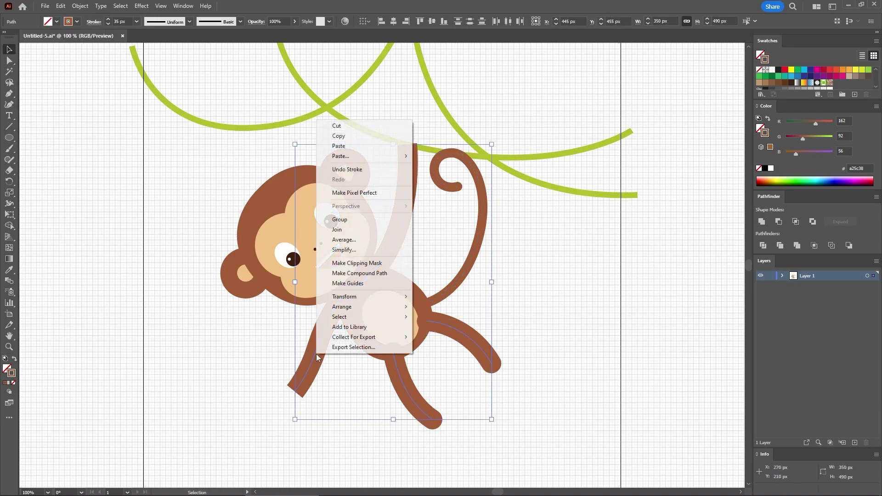
pyautogui.moveTo(363, 307)
pyautogui.click(439, 327)
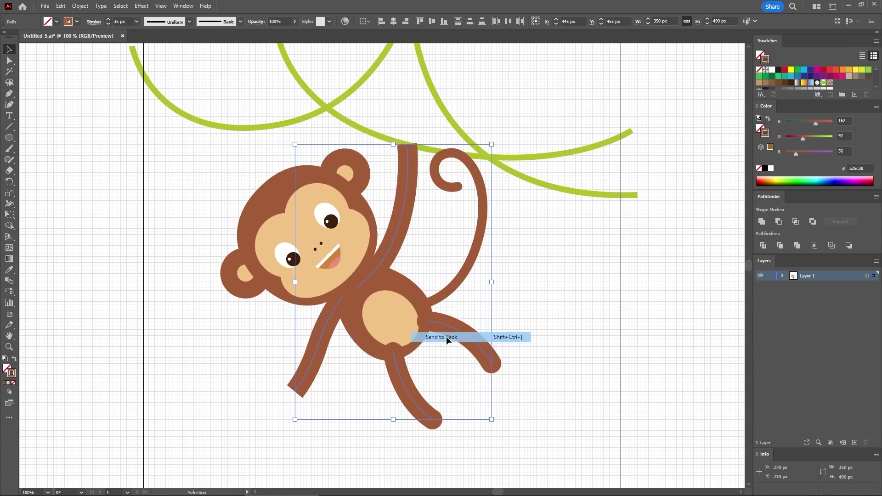
pyautogui.click(508, 370)
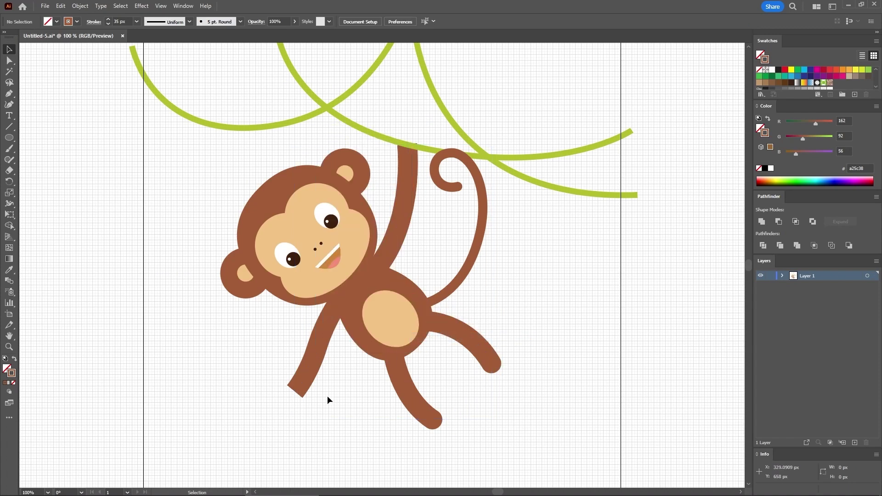
# Draw a 55 x 55 px circle just outside the end of the hanging arm.
pyautogui.press('a')
pyautogui.moveTo(310, 412); pyautogui.dragTo(273, 373)
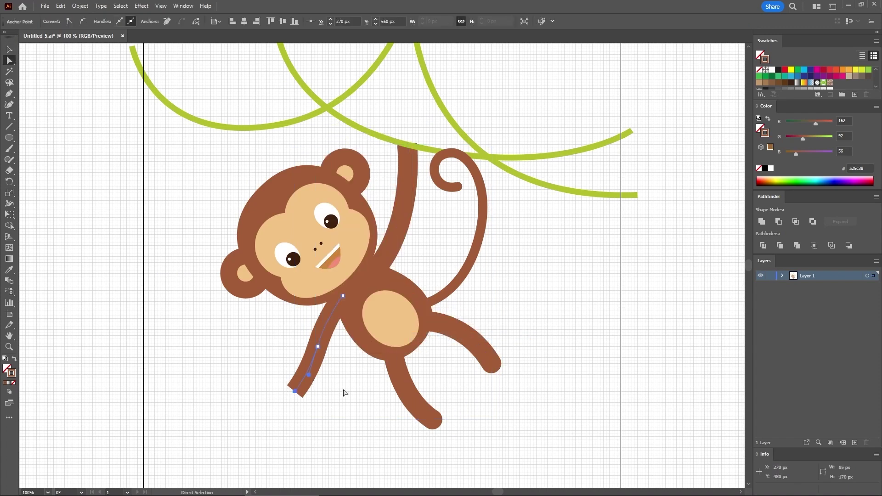
pyautogui.hotkey('ctrl', '=')
pyautogui.hotkey('ctrl', '=')
pyautogui.hotkey('ctrl', '=')
pyautogui.hotkey('ctrl', '=')
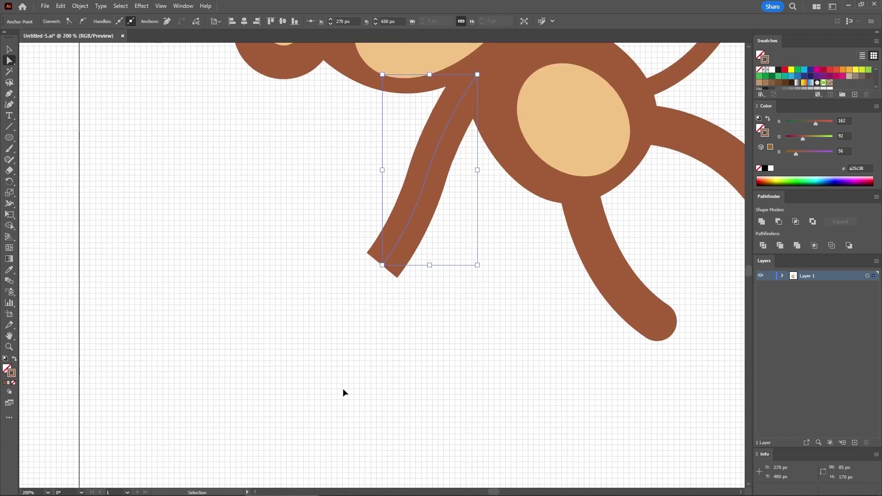
pyautogui.hotkey('ctrl', '-')
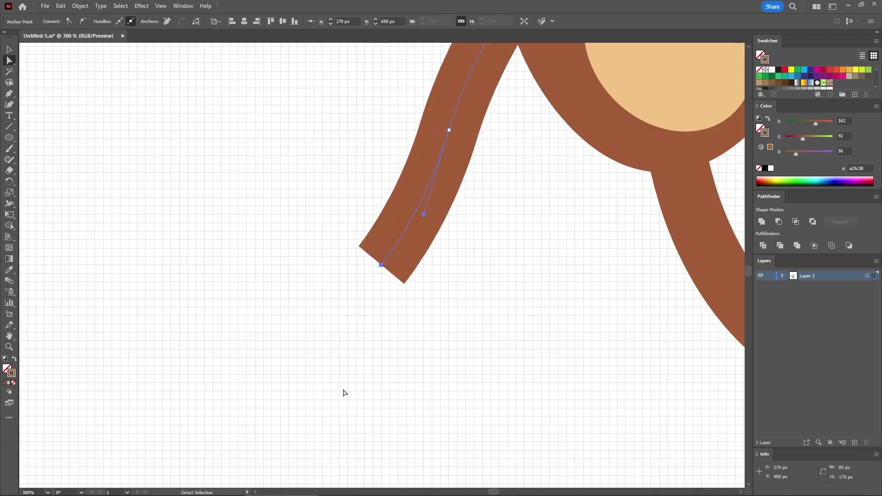
pyautogui.click(372, 304)
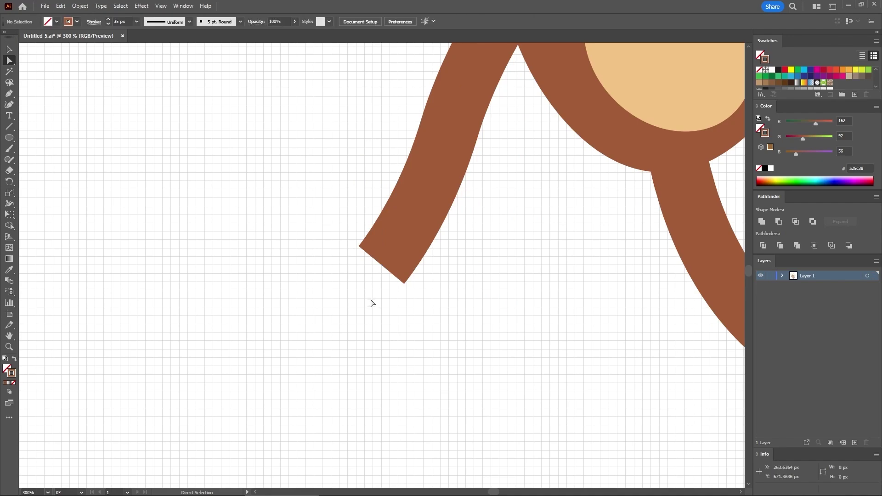
pyautogui.click(9, 138)
pyautogui.click(224, 244)
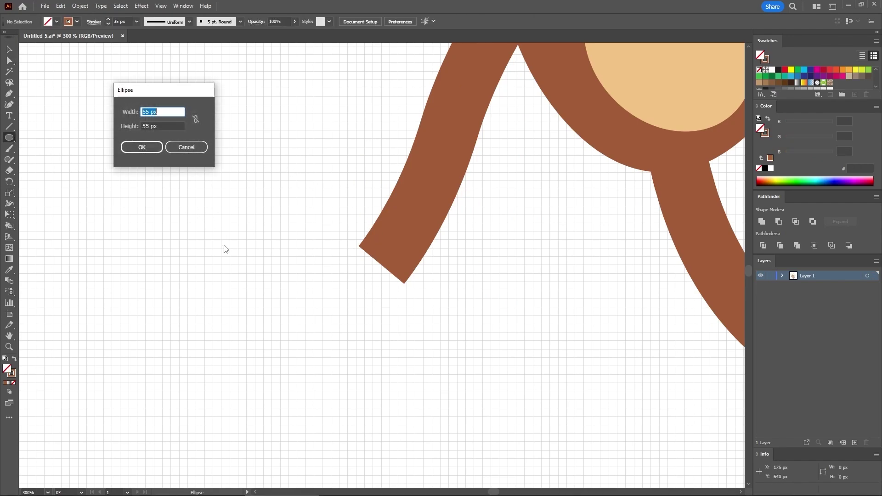
pyautogui.click(151, 153)
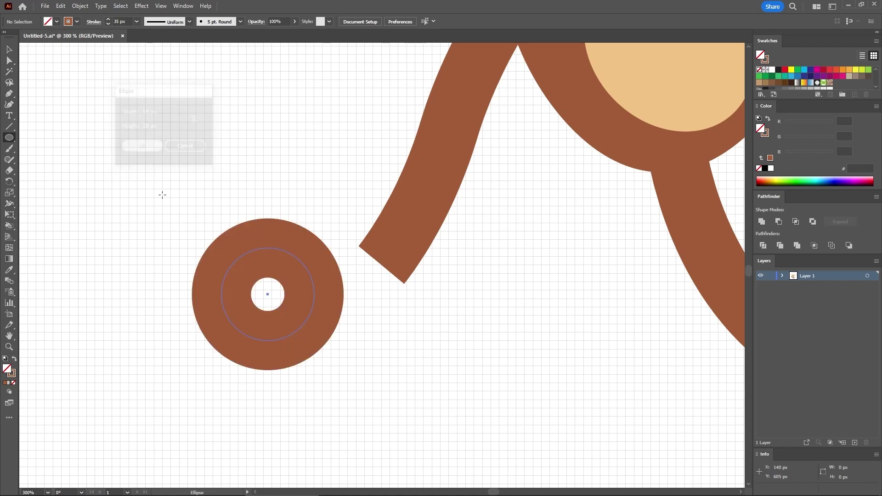
# Fill the circle with the tan colour sampled from the monkey's belly and leave it without a stroke.
pyautogui.hotkey('shift', 'x')
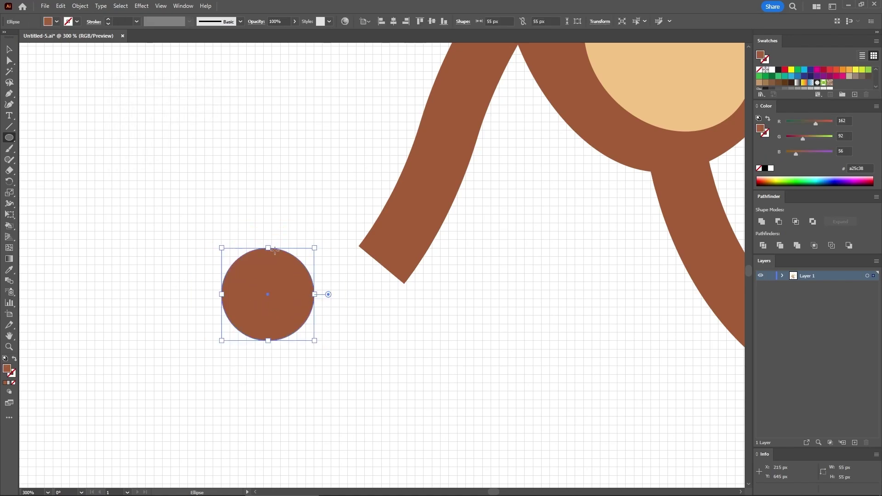
pyautogui.click(10, 270)
pyautogui.click(662, 91)
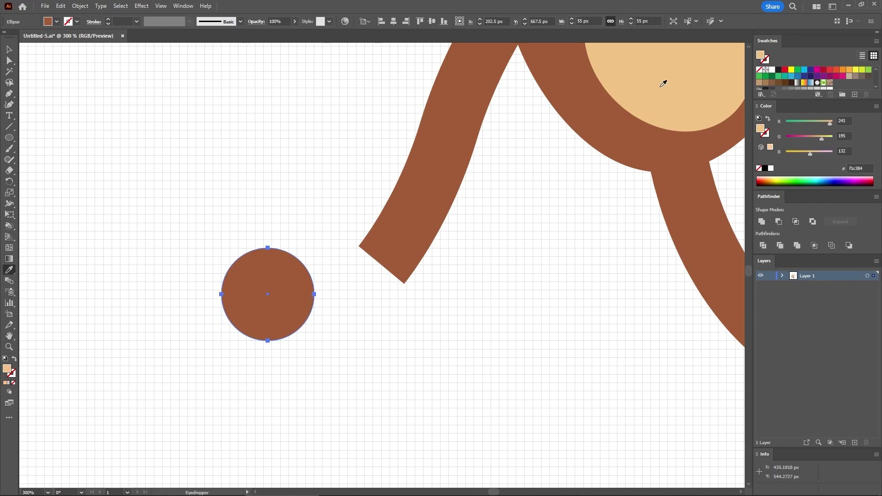
# Turn off Snap to Grid and draw a narrow rounded rectangle about 12 x 55 px over the circle's upper left edge.
pyautogui.click(161, 6)
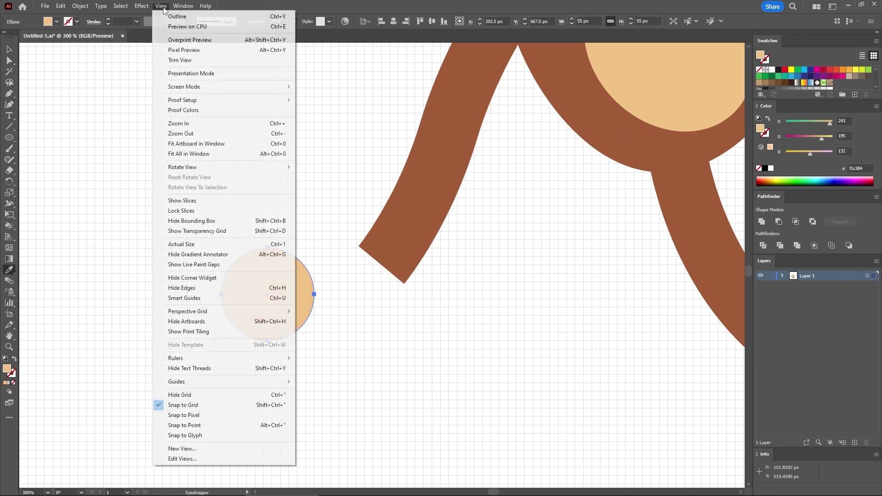
pyautogui.click(181, 406)
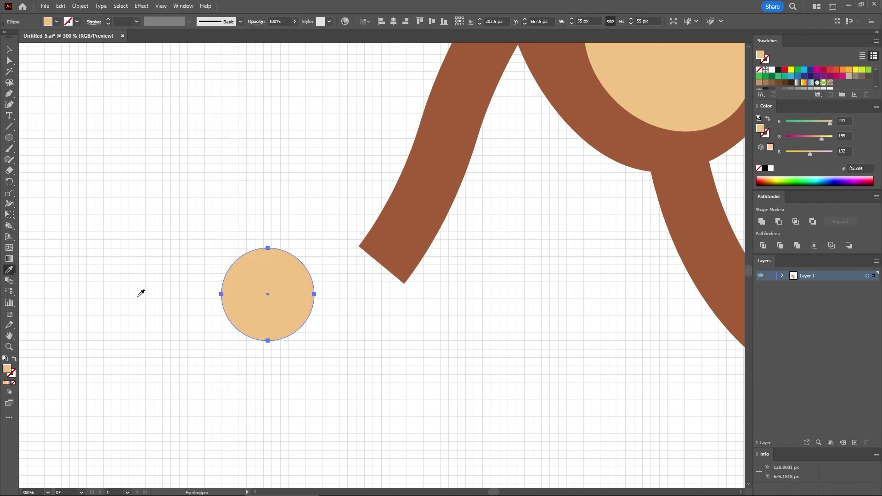
pyautogui.click(18, 141)
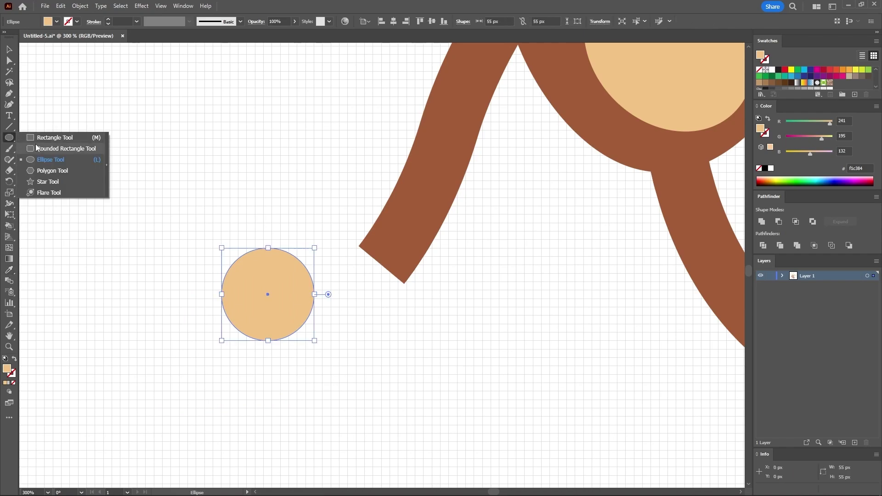
pyautogui.click(60, 148)
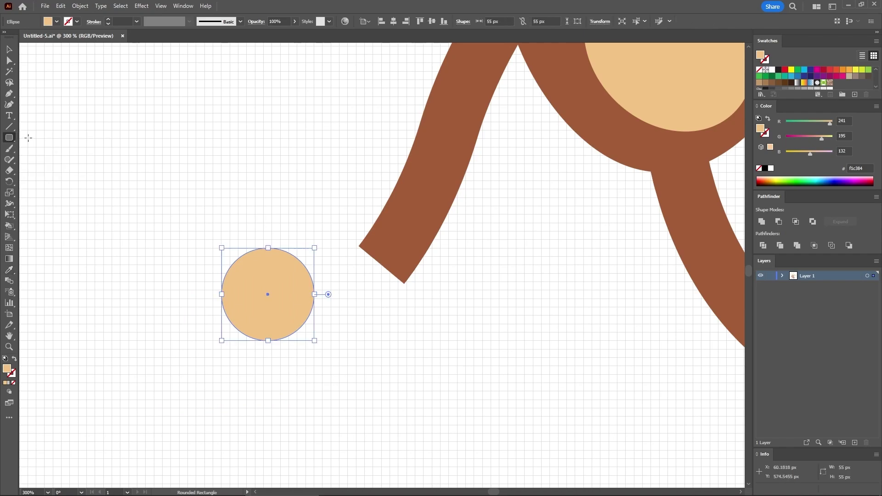
pyautogui.hotkey('ctrl', 'shift', 'a')
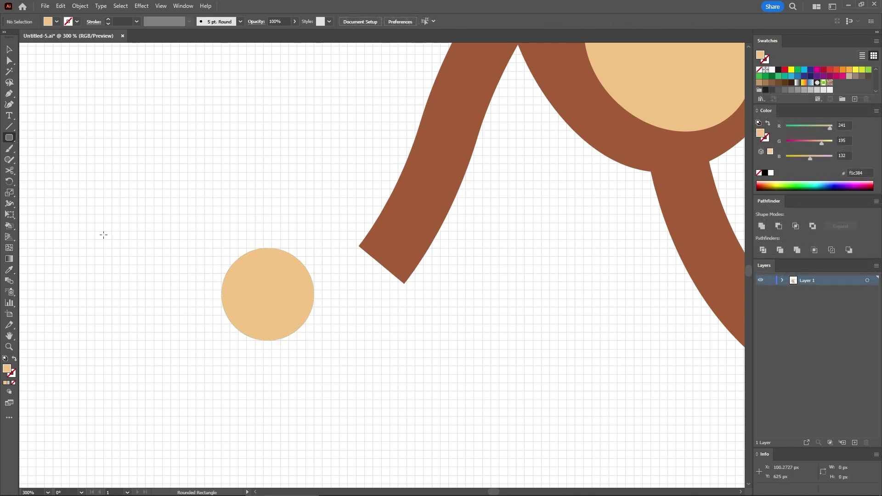
pyautogui.moveTo(218, 203); pyautogui.dragTo(239, 296)
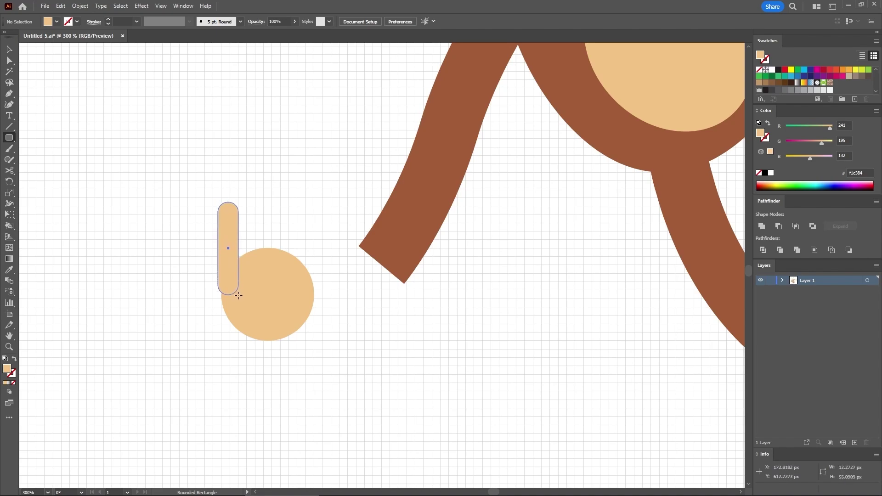
# Tilt the rounded rectangle about 30° to the left as the little finger and add two larger copies, about 14 x 63 px, beside it.
pyautogui.press('v')
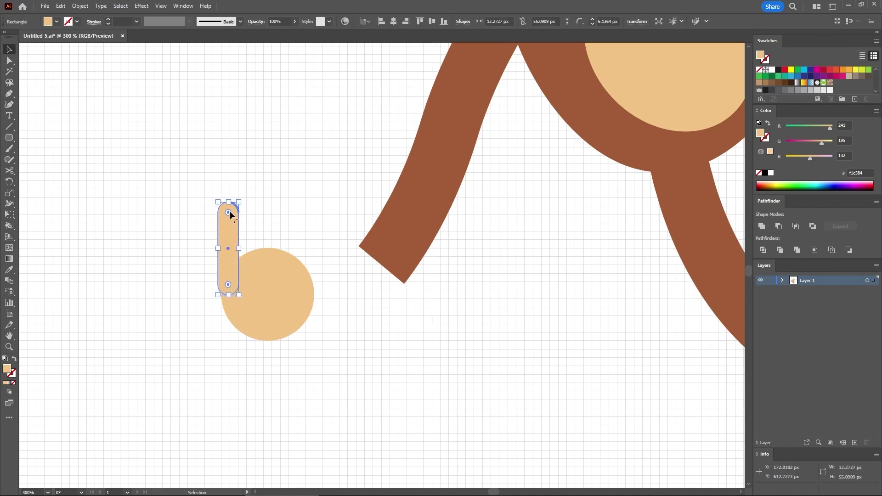
pyautogui.moveTo(239, 199); pyautogui.dragTo(213, 200)
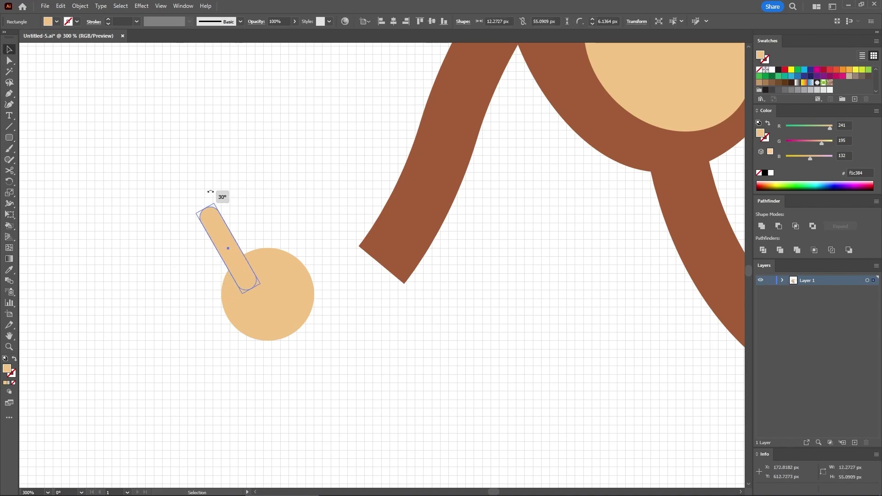
pyautogui.moveTo(223, 230); pyautogui.dragTo(272, 216)
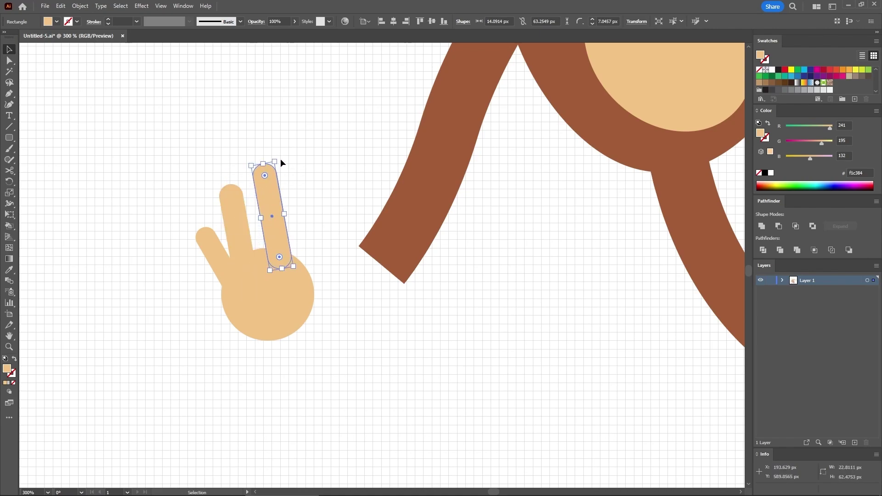
# Make an upright middle finger about 17 x 75 px and a right-tilted index finger about 16 x 71 px, and fan out all four fingers.
pyautogui.moveTo(280, 158); pyautogui.dragTo(285, 161)
pyautogui.moveTo(271, 191); pyautogui.dragTo(288, 229)
pyautogui.moveTo(304, 178); pyautogui.dragTo(319, 195)
pyautogui.moveTo(291, 225); pyautogui.dragTo(246, 247)
pyautogui.keyDown('shift'); pyautogui.click(244, 237); pyautogui.keyUp('shift')
pyautogui.keyDown('shift'); pyautogui.click(268, 232); pyautogui.keyUp('shift')
pyautogui.click(322, 260)
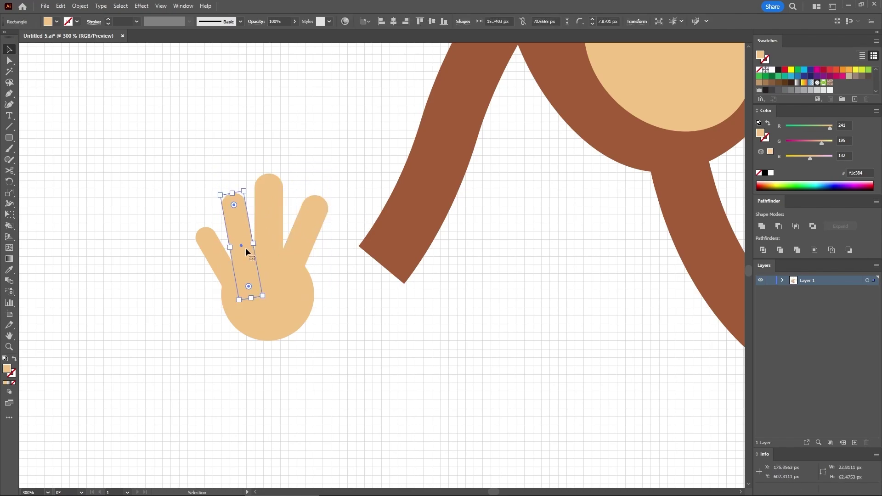
pyautogui.click(315, 265)
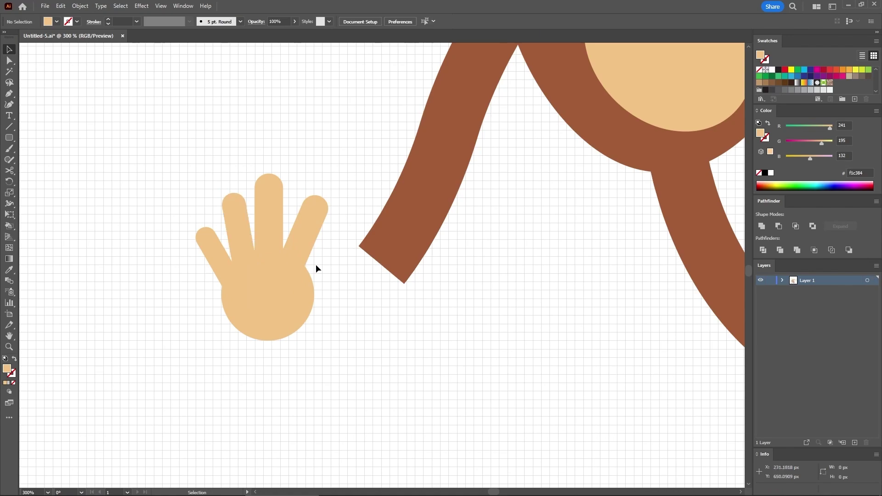
# Draw a 20 x 45 px ellipse, tilt it to the right and place it on the palm's right side as the thumb.
pyautogui.moveTo(10, 137); pyautogui.dragTo(50, 159)
pyautogui.press('l')
pyautogui.click(148, 213)
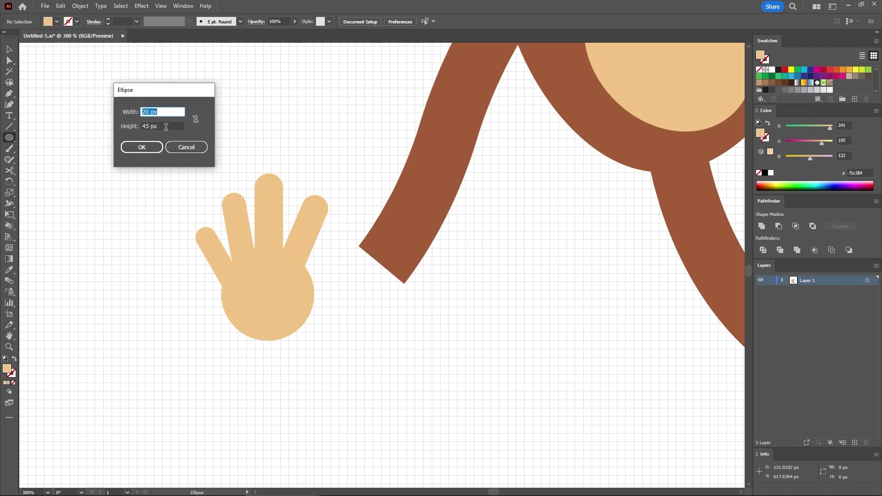
pyautogui.press('Tab')
pyautogui.click(144, 148)
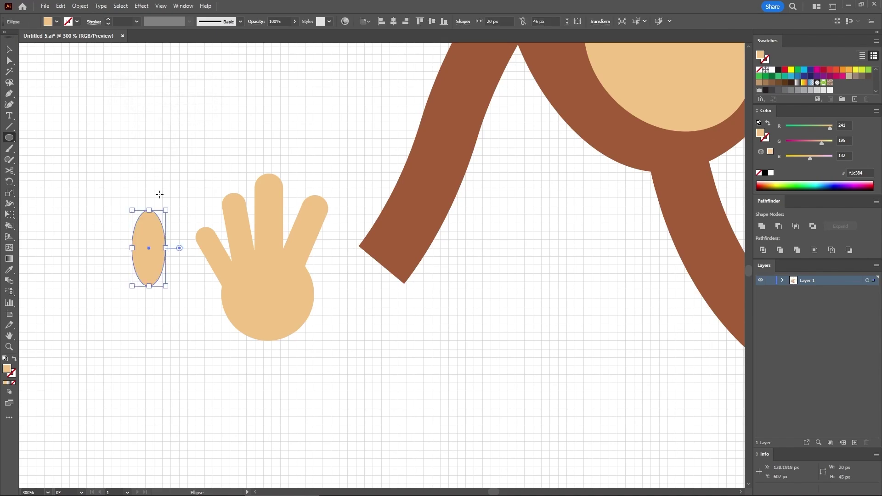
pyautogui.click(9, 49)
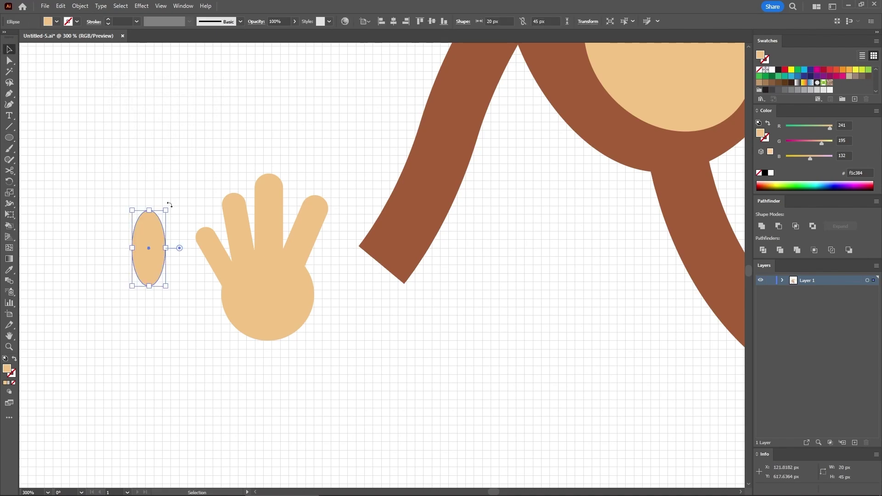
pyautogui.moveTo(169, 204); pyautogui.dragTo(330, 275)
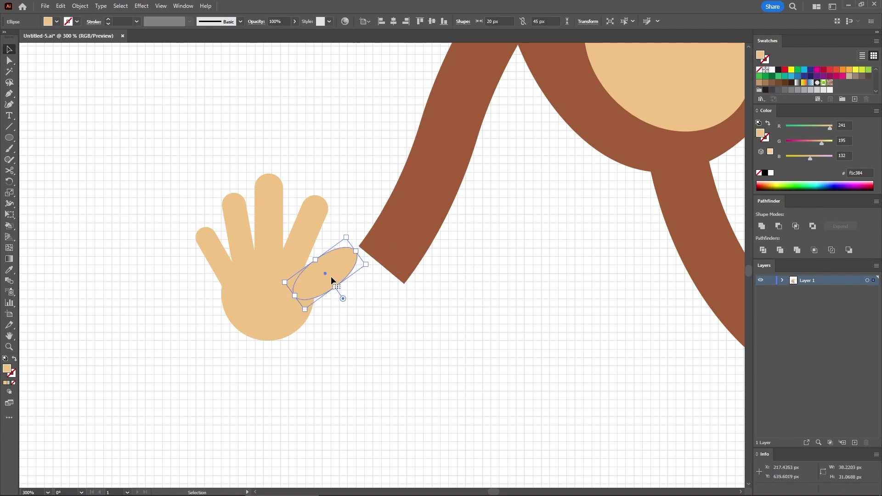
pyautogui.click(349, 303)
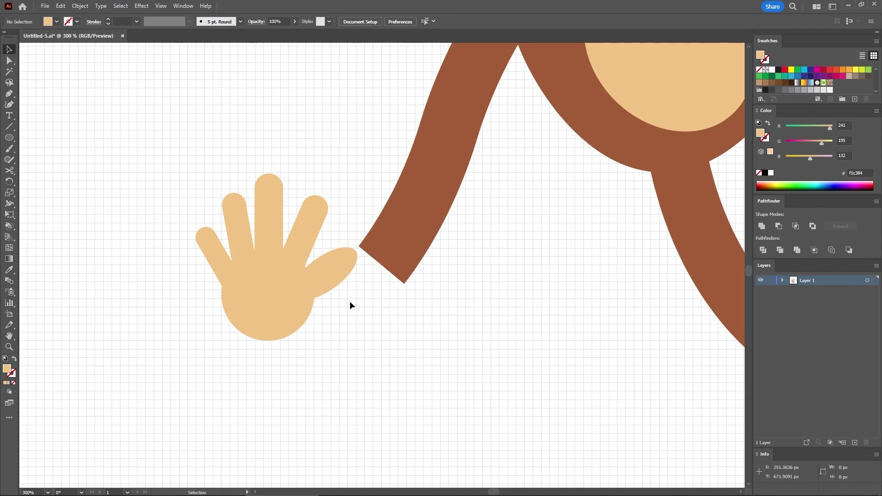
# Nudge the fingers slightly to even out their spacing on the palm.
pyautogui.moveTo(306, 246); pyautogui.dragTo(277, 228)
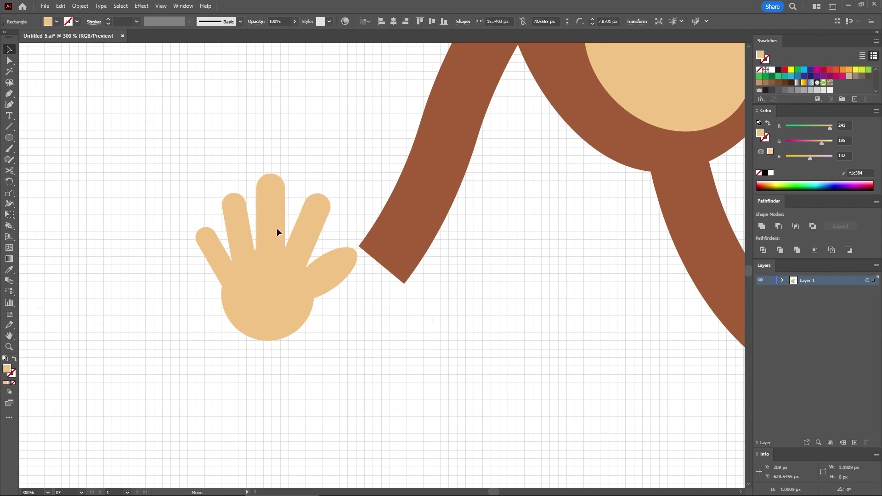
pyautogui.click(236, 228)
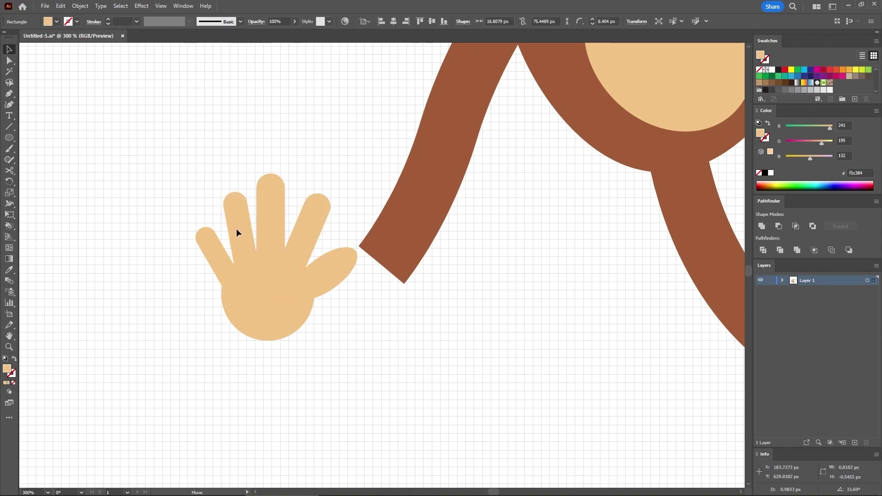
pyautogui.click(215, 251)
# Unite the palm, the four fingers and the thumb into one hand shape.
pyautogui.moveTo(167, 148); pyautogui.dragTo(432, 342)
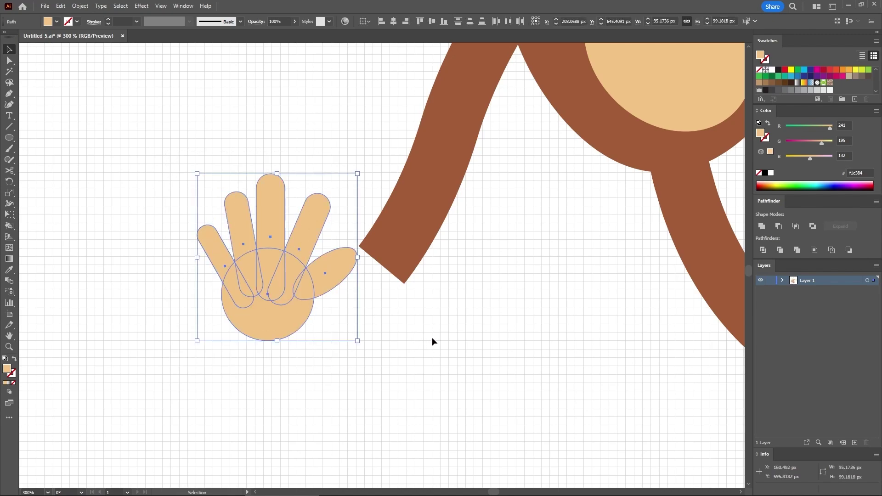
pyautogui.click(761, 226)
pyautogui.click(409, 352)
# Rotate the hand so its fingers point down and to the left, and place its palm over the end of the hanging arm.
pyautogui.click(282, 303)
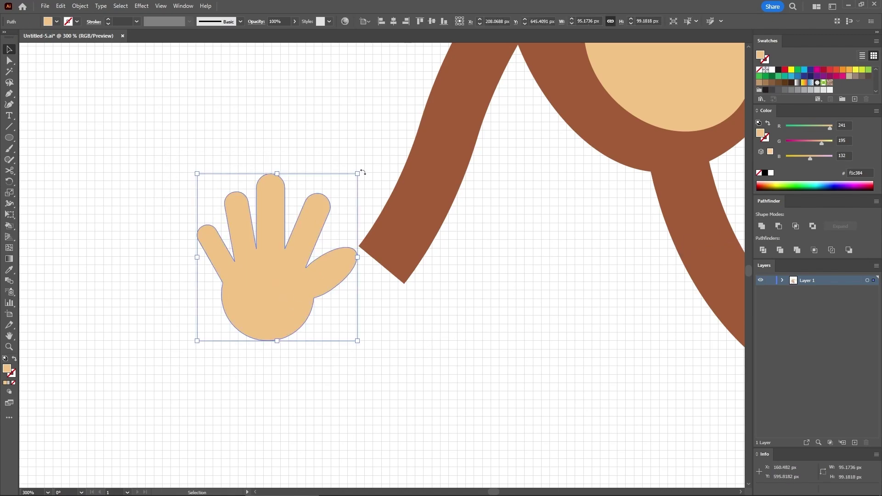
pyautogui.moveTo(363, 172); pyautogui.dragTo(162, 277)
pyautogui.moveTo(323, 259); pyautogui.dragTo(370, 296)
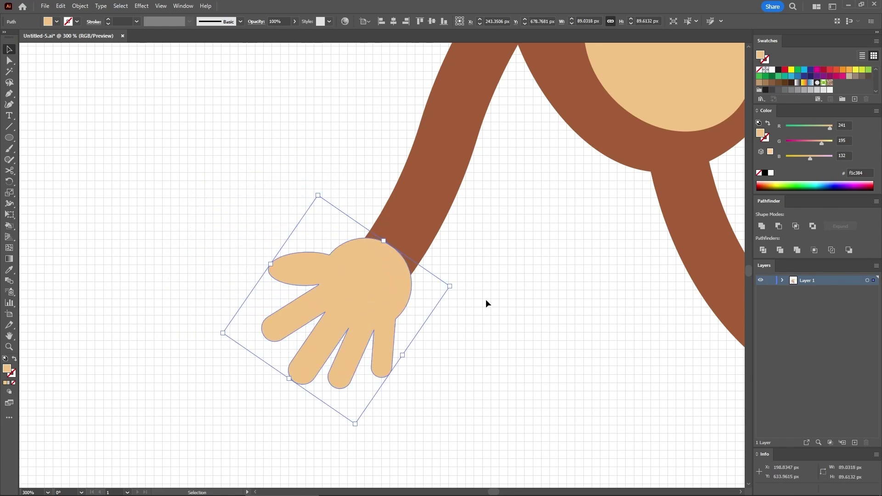
pyautogui.click(486, 304)
# Draw a rounded rectangle about 20 x 42 px across the vine at the upper end of the raised arm.
pyautogui.hotkey('ctrl', '0')
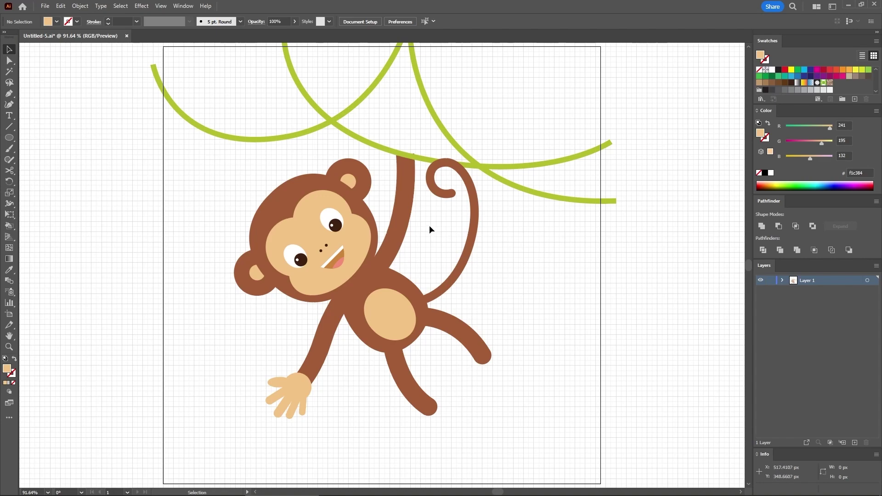
pyautogui.press('a')
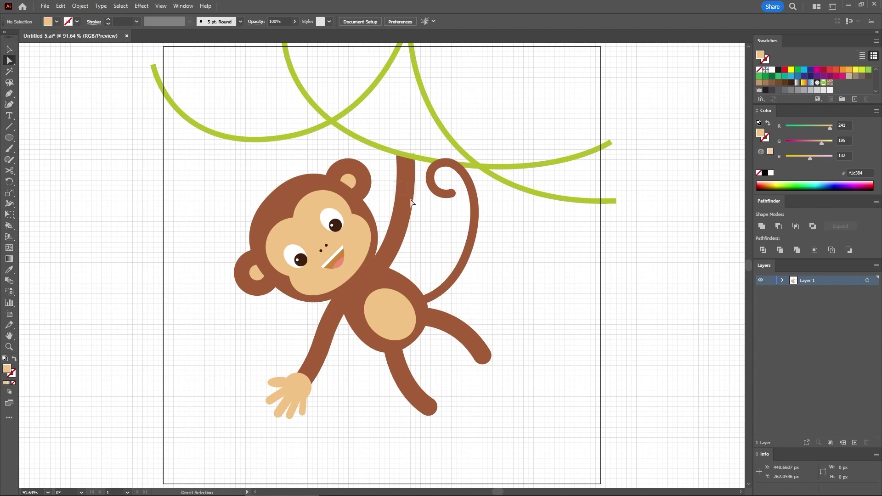
pyautogui.click(408, 163)
pyautogui.click(405, 156)
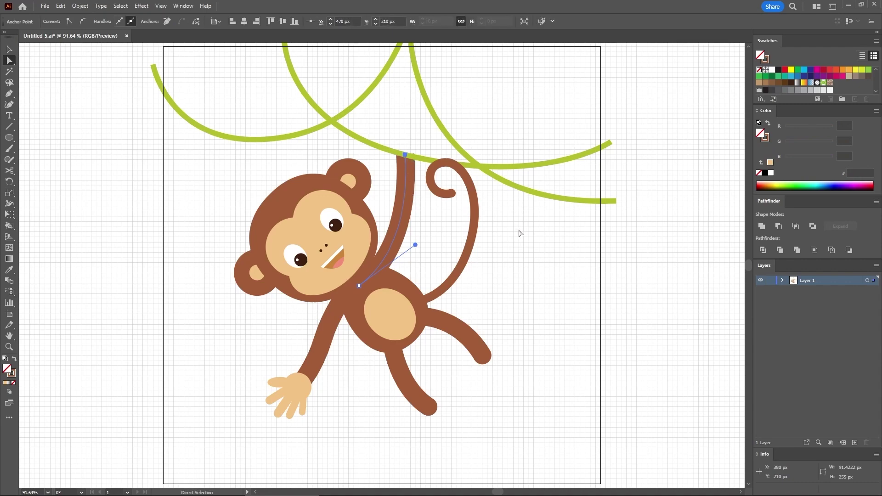
pyautogui.hotkey('ctrl', '+')
pyautogui.hotkey('ctrl', '+')
pyautogui.hotkey('ctrl', '+')
pyautogui.hotkey('ctrl', '+')
pyautogui.hotkey('ctrl', '+')
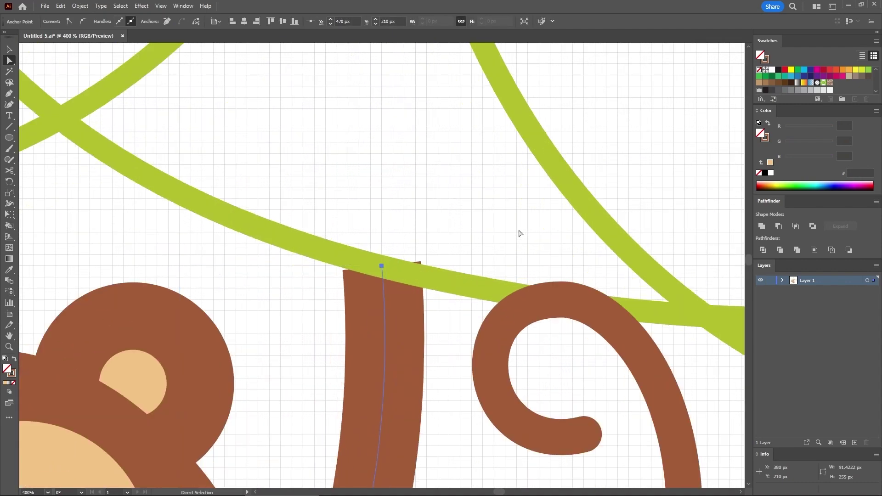
pyautogui.click(416, 236)
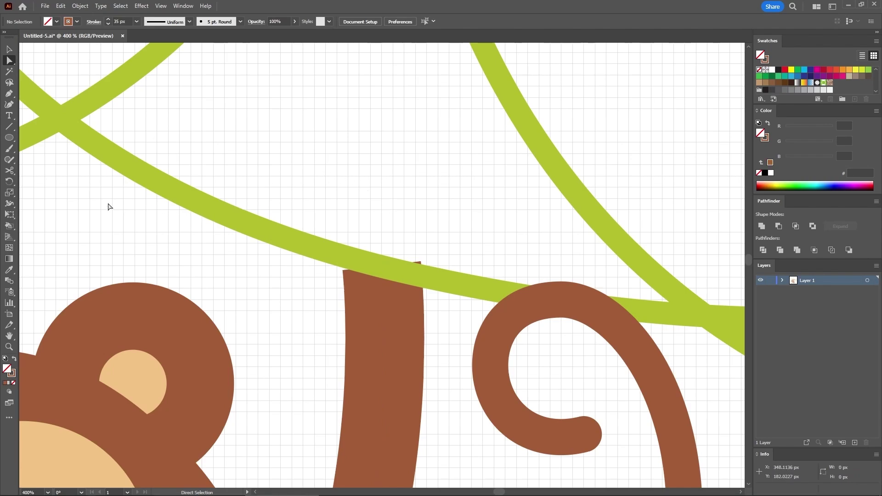
pyautogui.moveTo(9, 138); pyautogui.dragTo(45, 147)
pyautogui.moveTo(333, 214); pyautogui.dragTo(378, 308)
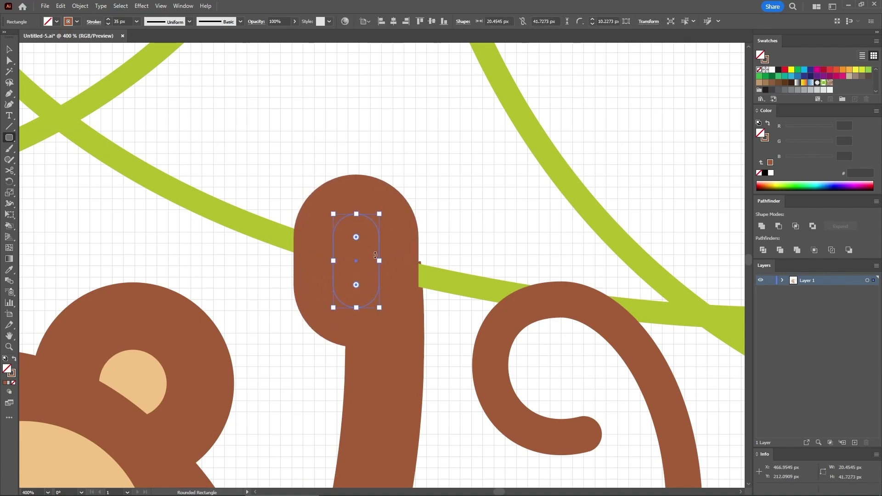
# Swap the rounded rectangle's brown stroke to its fill and shrink the shape to about 12 x 34 px.
pyautogui.hotkey('shift', 'x')
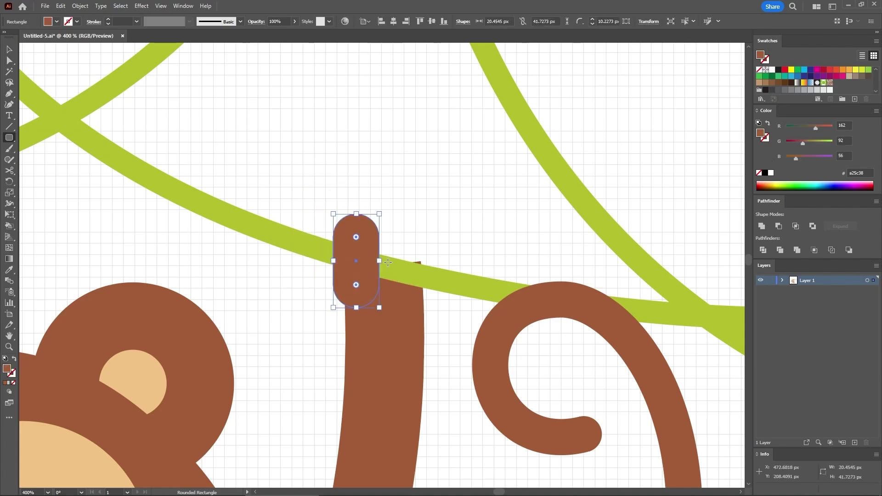
pyautogui.press('v')
pyautogui.moveTo(379, 213); pyautogui.dragTo(360, 231)
# Set the finger shape's fill colour to RGB 244, 209, 160.
pyautogui.doubleClick(848, 125)
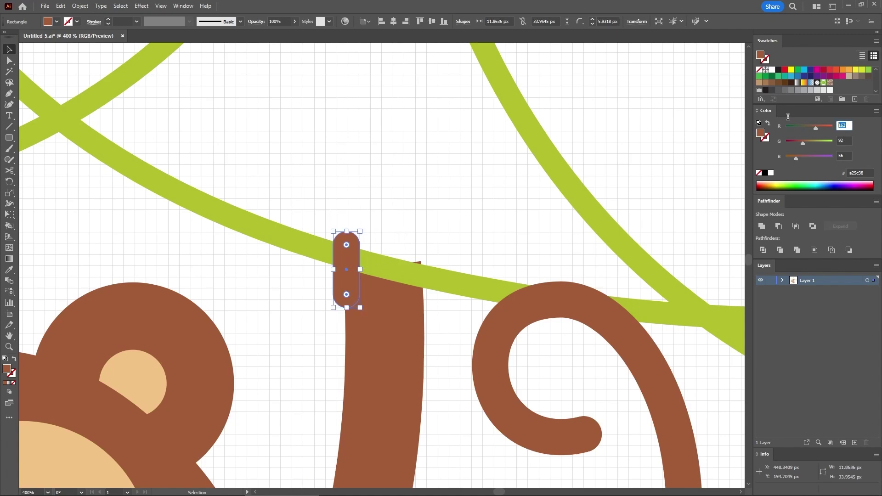
pyautogui.write('244')
pyautogui.press('Tab')
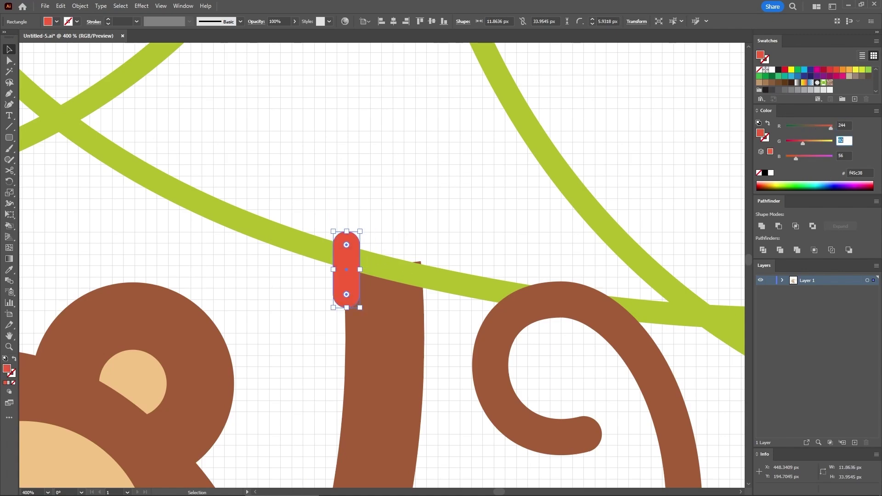
pyautogui.write('209')
pyautogui.press('Tab')
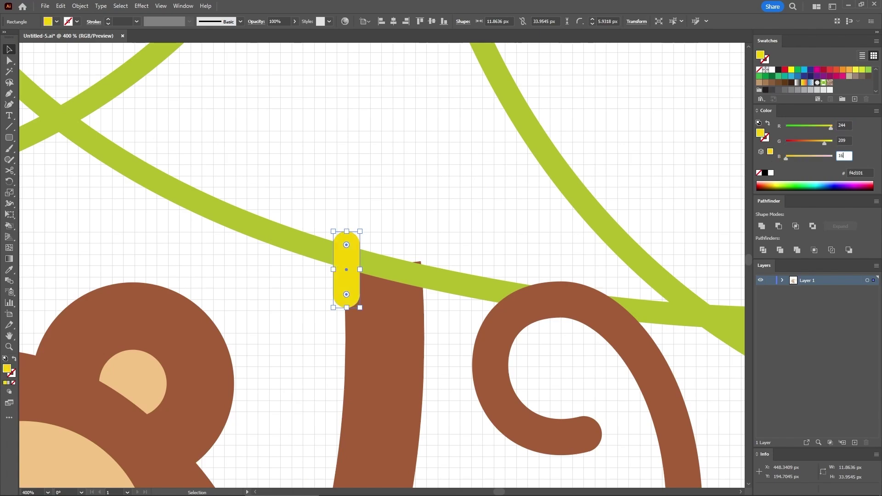
pyautogui.write('160')
pyautogui.press('Return')
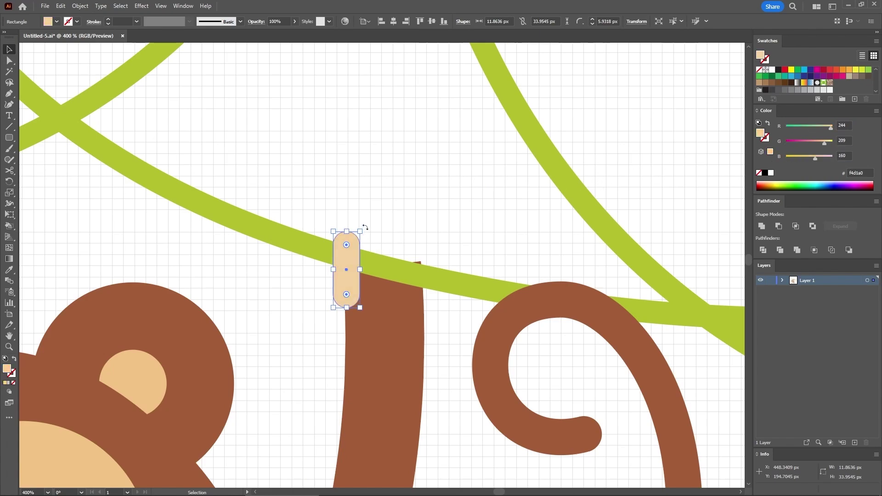
# Tilt the finger slightly counter-clockwise and duplicate it into a row of four fingers following the vine.
pyautogui.moveTo(365, 228); pyautogui.dragTo(359, 225)
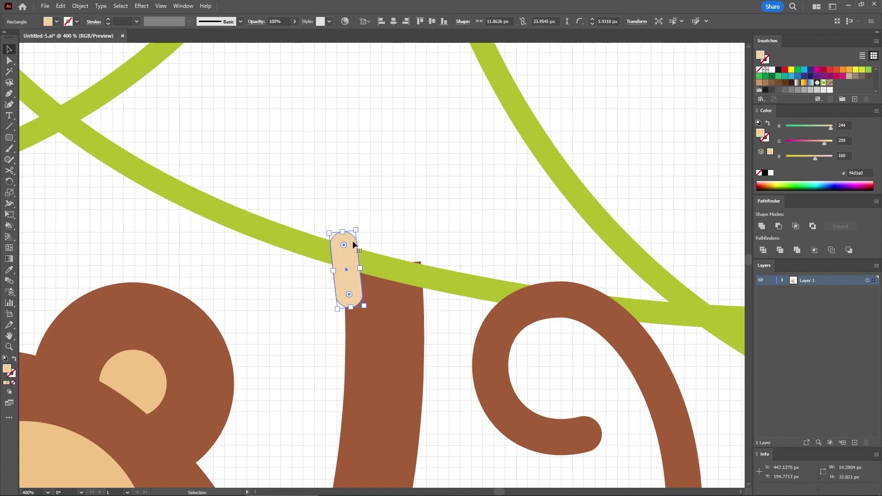
pyautogui.moveTo(349, 258); pyautogui.dragTo(423, 260)
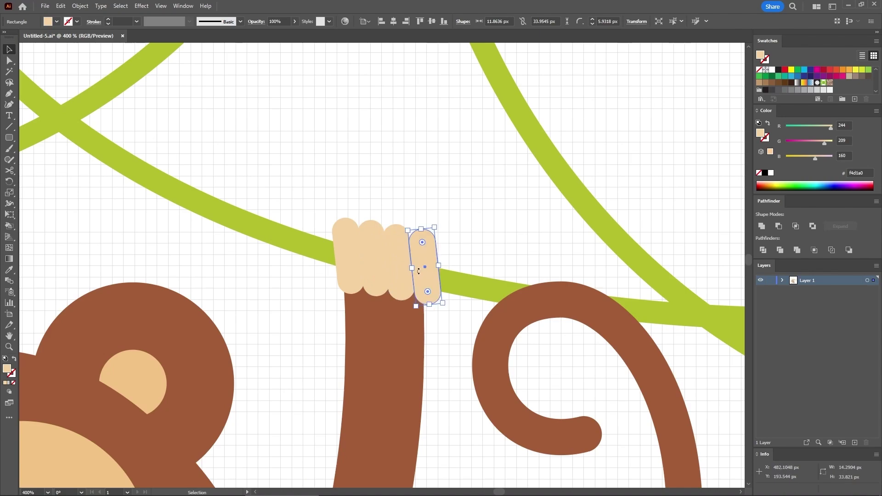
# Enlarge and slightly spread the four fingers so they cover the full width of the raised arm's end.
pyautogui.keyDown('shift'); pyautogui.click(398, 258); pyautogui.keyUp('shift')
pyautogui.keyDown('shift'); pyautogui.click(372, 254); pyautogui.keyUp('shift')
pyautogui.keyDown('shift'); pyautogui.click(350, 255); pyautogui.keyUp('shift')
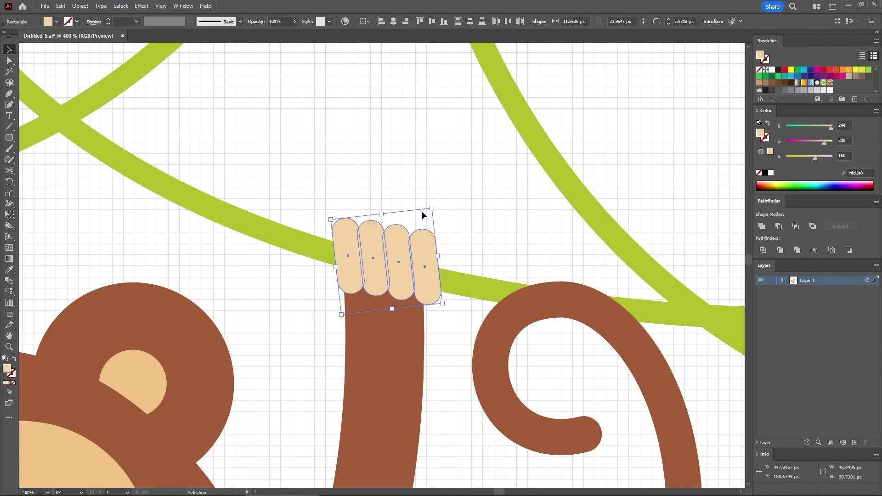
pyautogui.moveTo(431, 208); pyautogui.dragTo(409, 217)
pyautogui.click(454, 217)
pyautogui.click(441, 240)
pyautogui.click(401, 247)
pyautogui.click(414, 173)
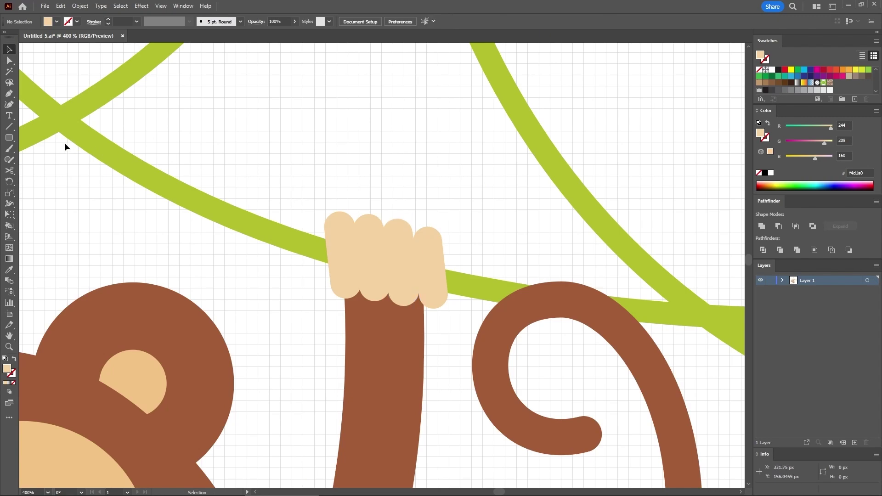
# Draw a 35 x 15 px ellipse beside the gripping fingers and give it the inner ear's tan fill.
pyautogui.moveTo(9, 138); pyautogui.dragTo(39, 156)
pyautogui.click(244, 284)
pyautogui.write('35')
pyautogui.press('Tab')
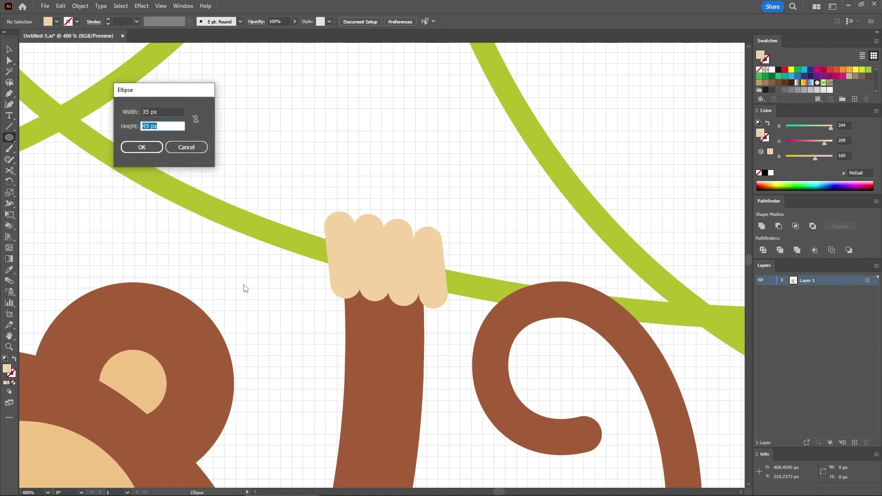
pyautogui.write('15')
pyautogui.press('Return')
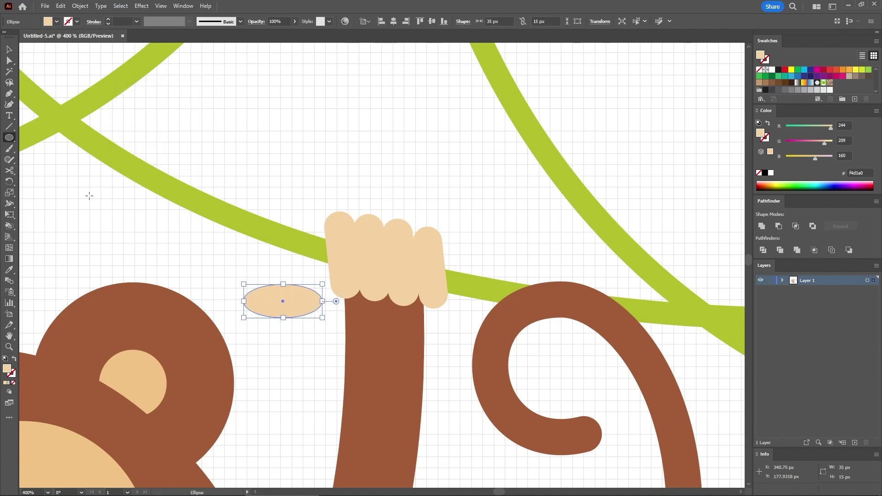
pyautogui.click(9, 269)
pyautogui.click(132, 361)
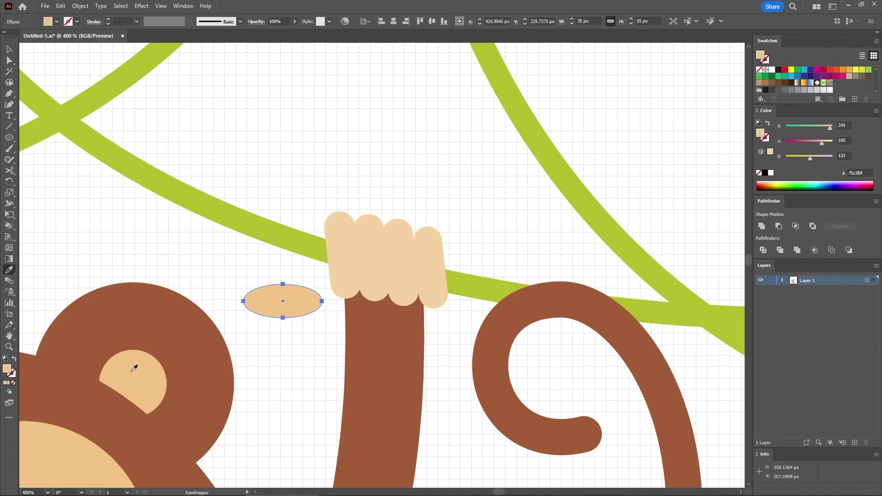
# Tilt the ellipse and place it as a thumb partly under the nearest finger, sent to the back.
pyautogui.click(10, 49)
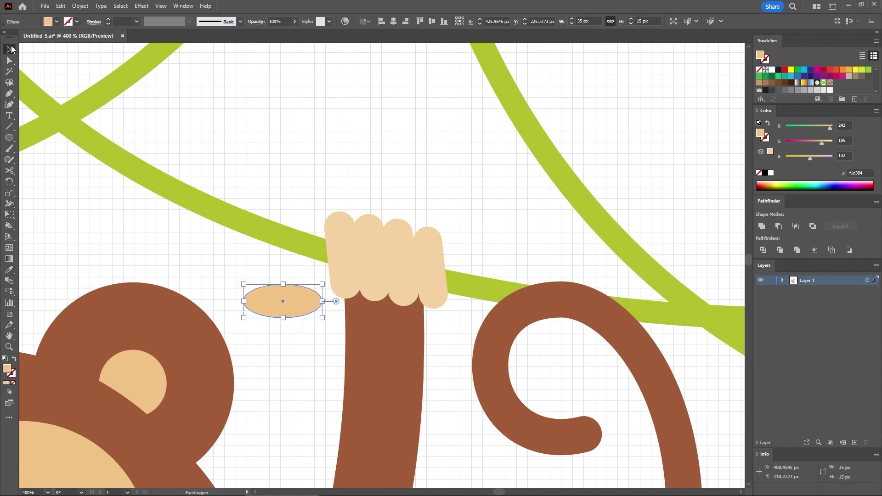
pyautogui.moveTo(325, 279)
pyautogui.mouseDown()
pyautogui.moveTo(338, 281)
pyautogui.moveTo(331, 289)
pyautogui.moveTo(320, 282)
pyautogui.mouseUp()
pyautogui.rightClick(312, 279)
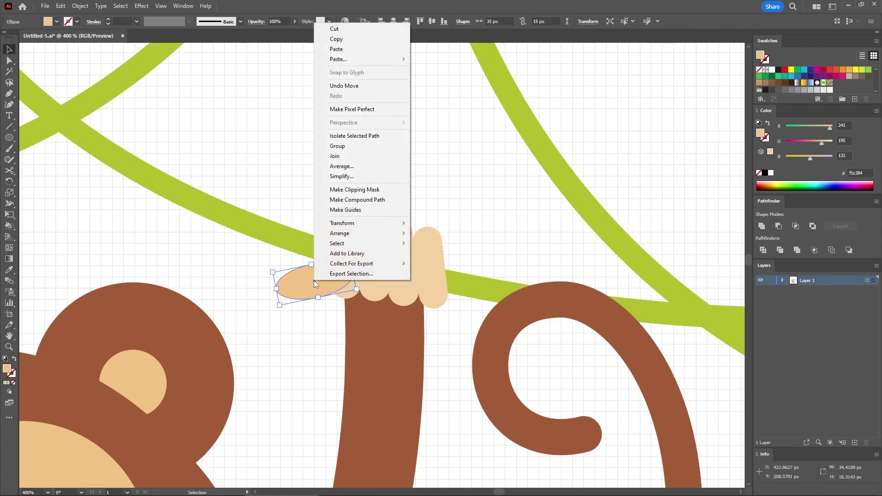
pyautogui.moveTo(390, 233)
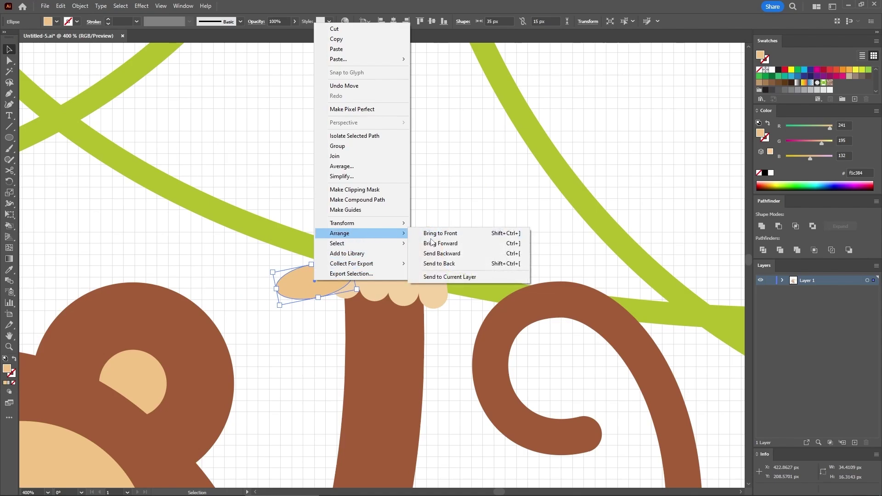
pyautogui.click(439, 263)
pyautogui.click(237, 273)
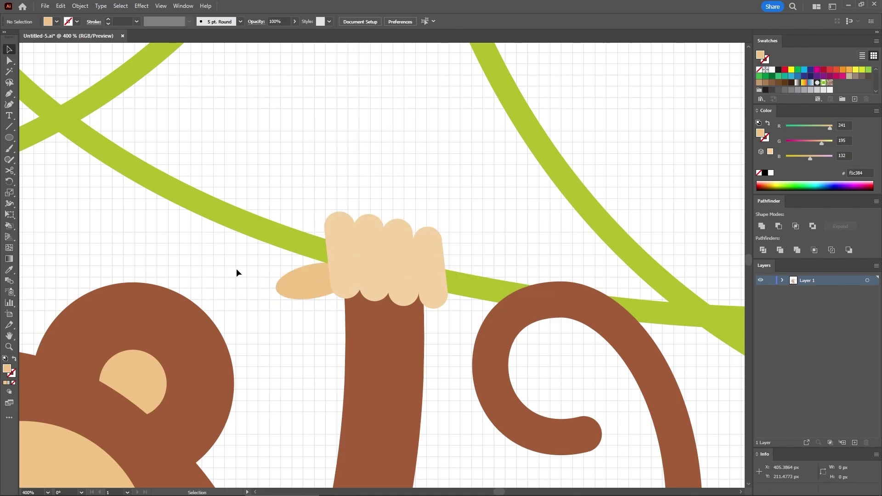
# Turn on snapping to the grid.
pyautogui.hotkey('ctrl', '0')
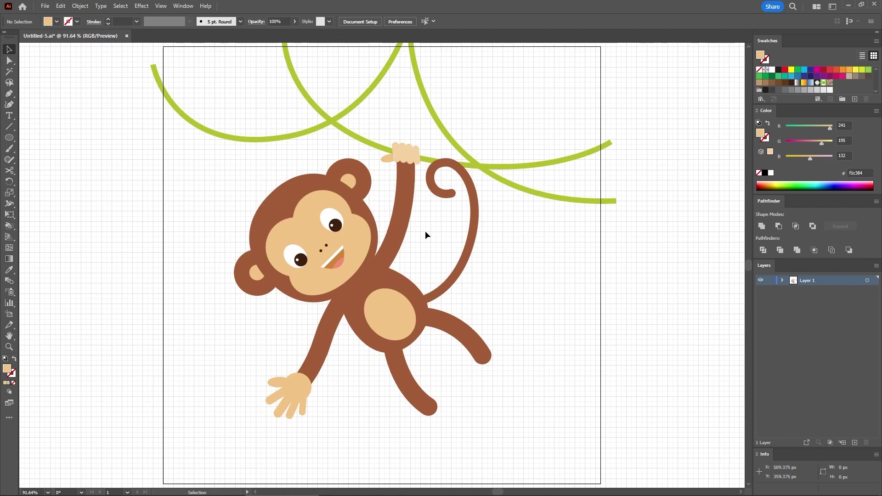
pyautogui.click(161, 6)
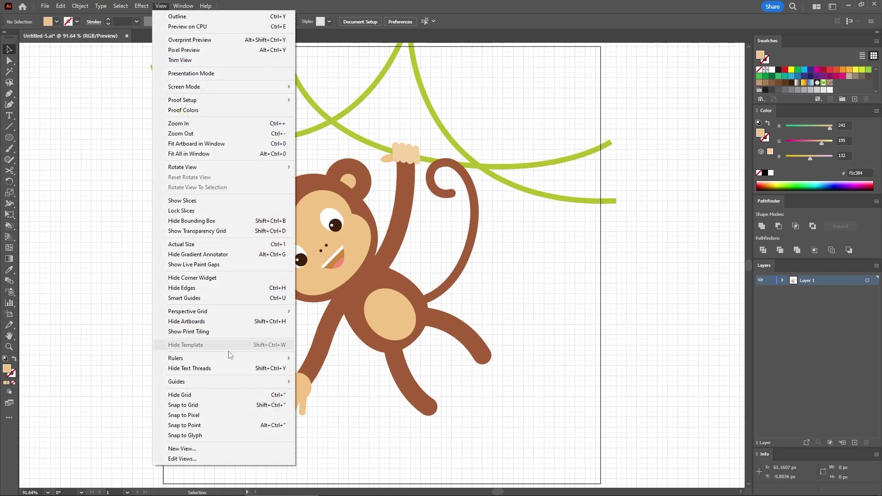
pyautogui.click(218, 404)
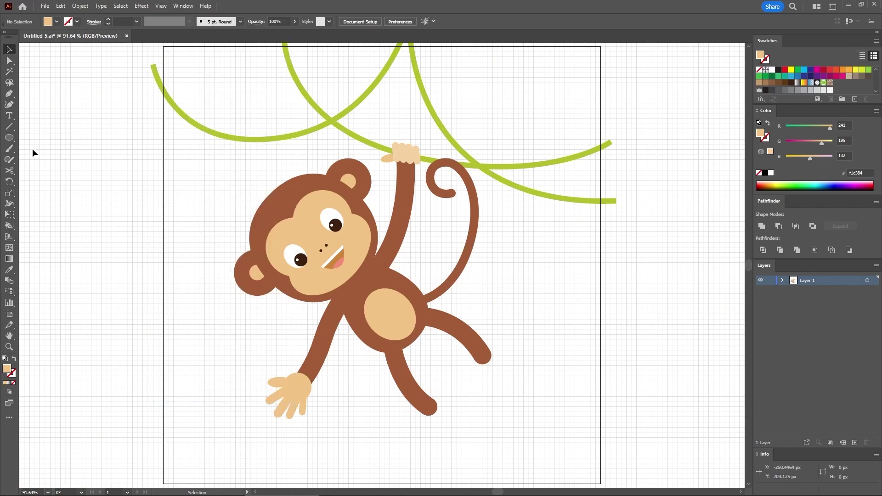
# Draw a 45 x 80 px tan ellipse in the empty area below the monkey's legs.
pyautogui.press('l')
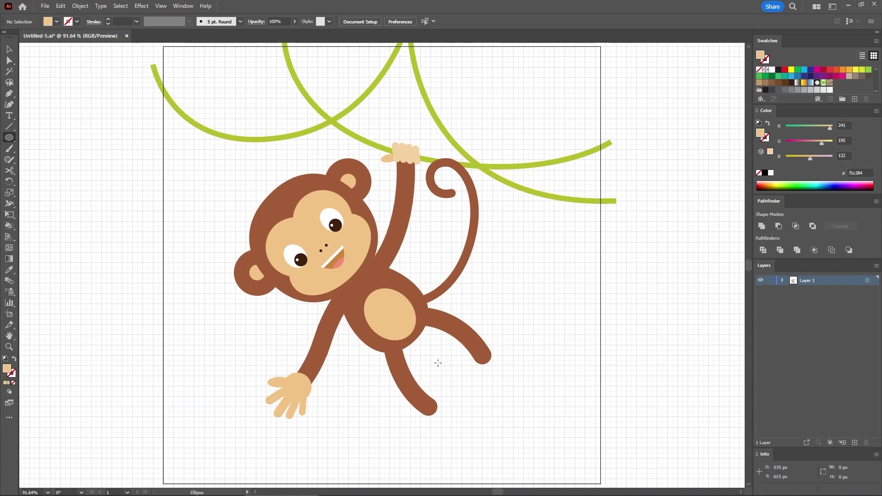
pyautogui.click(467, 391)
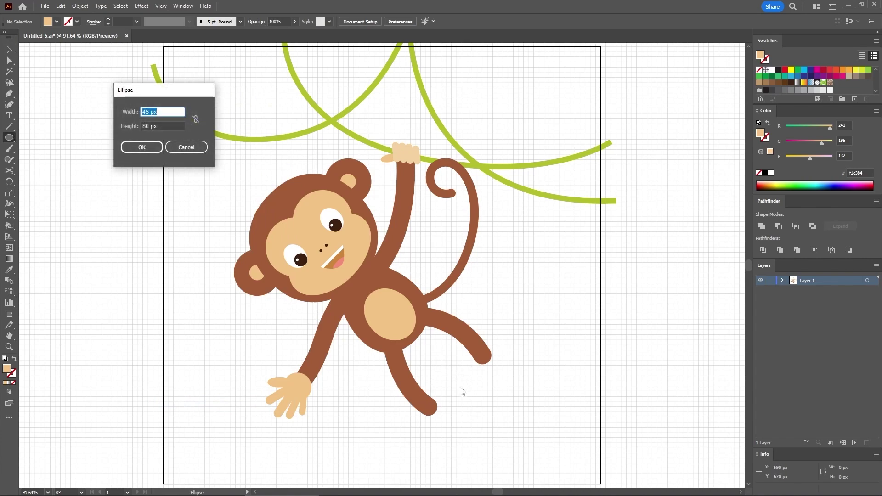
pyautogui.press('Return')
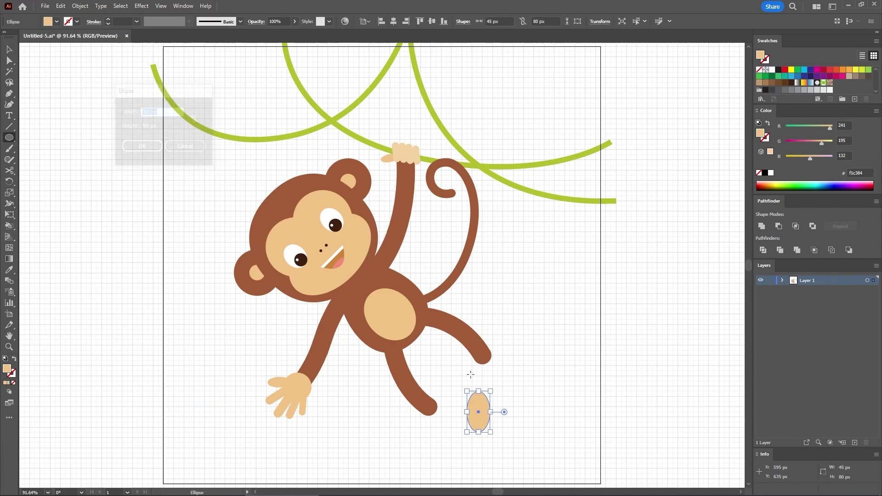
# Lower the ellipse's two side anchor points by about 15 px to shape a foot with a broad lower end.
pyautogui.hotkey('ctrl', '=')
pyautogui.hotkey('ctrl', '=')
pyautogui.hotkey('ctrl', '=')
pyautogui.hotkey('ctrl', '=')
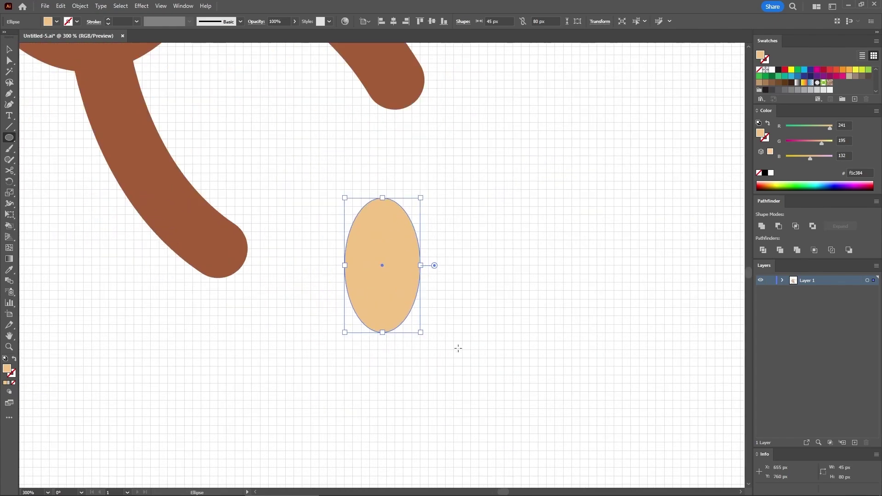
pyautogui.click(9, 60)
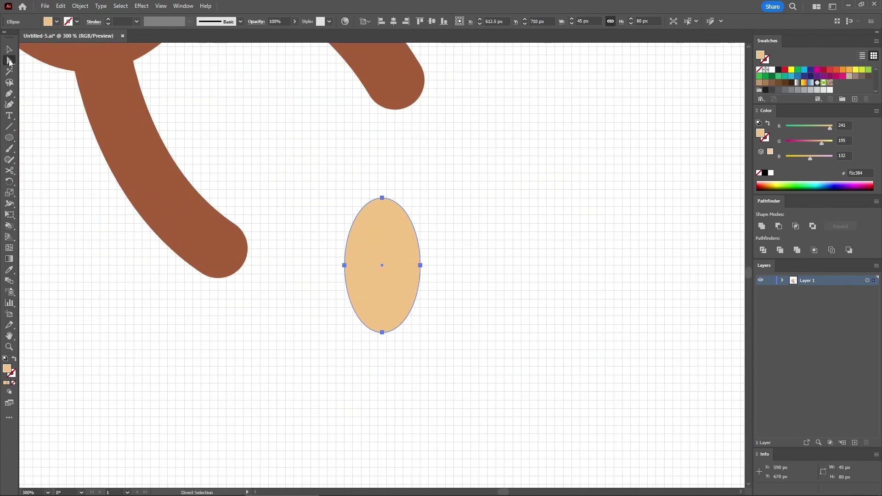
pyautogui.moveTo(436, 255); pyautogui.dragTo(345, 290)
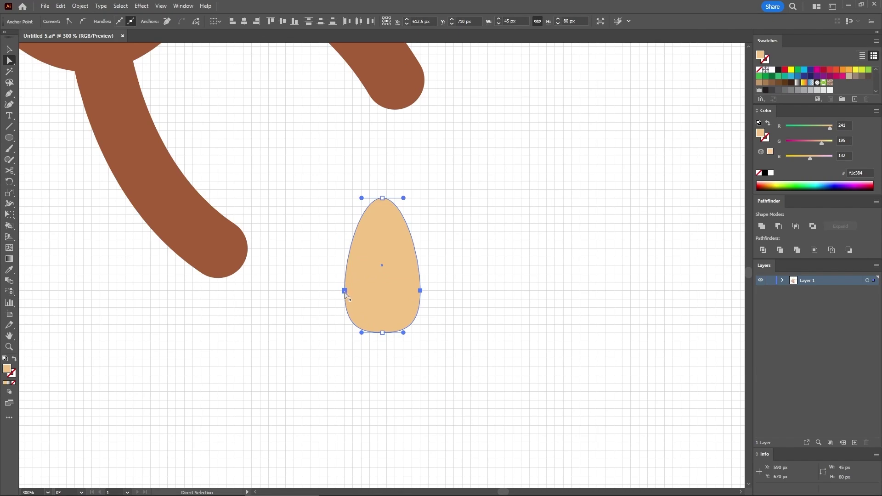
# Turn off grid snapping and add five toe ellipses along the foot's lower edge, from a large big toe down to about 8 x 11 px.
pyautogui.click(162, 6)
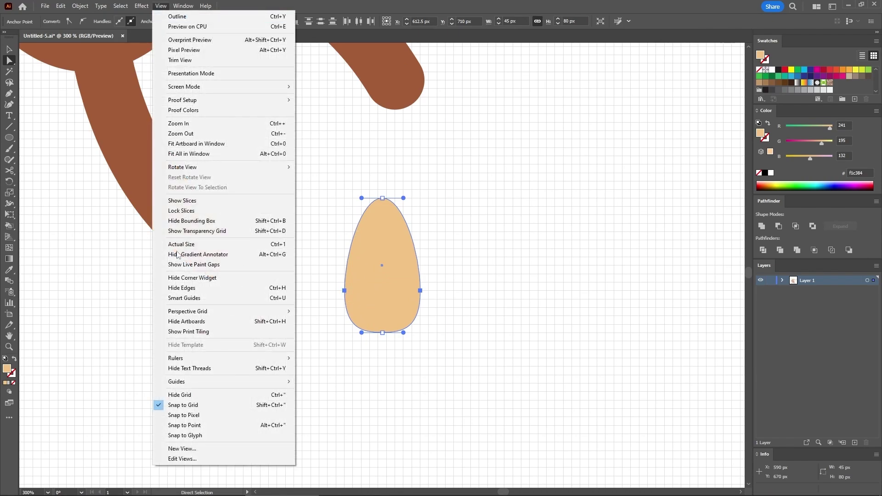
pyautogui.click(181, 404)
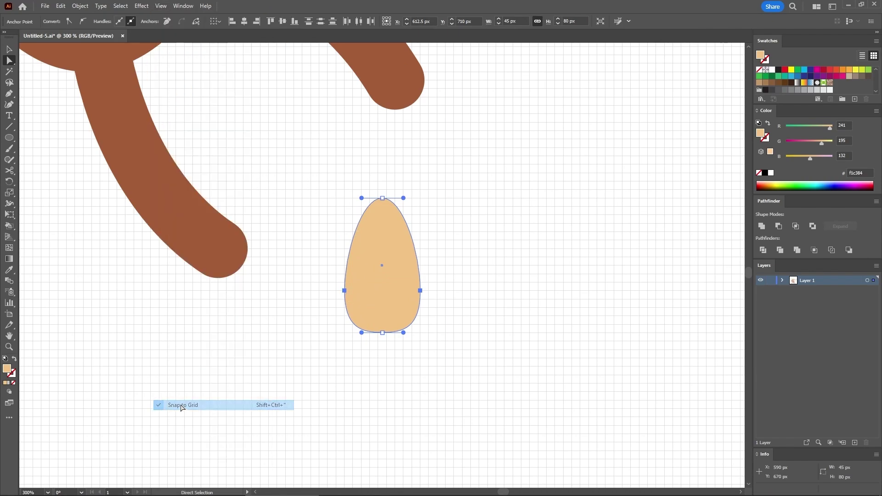
pyautogui.click(10, 138)
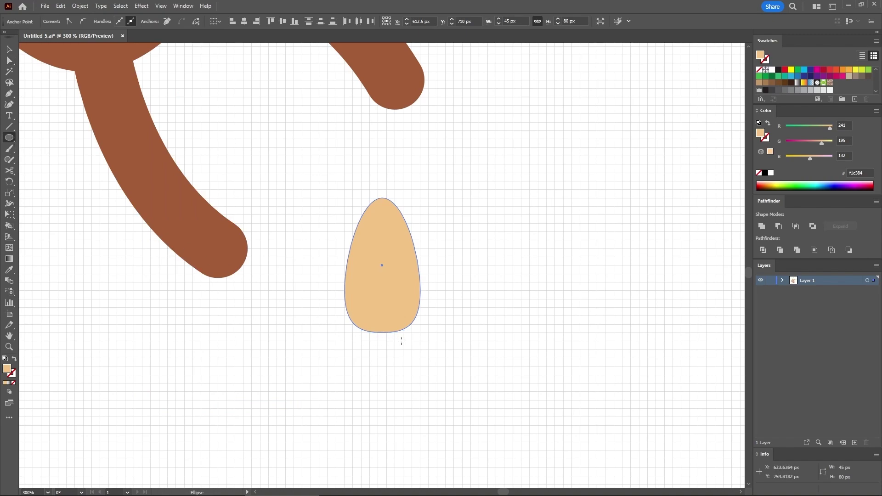
pyautogui.moveTo(403, 341); pyautogui.dragTo(349, 319)
pyautogui.press('v')
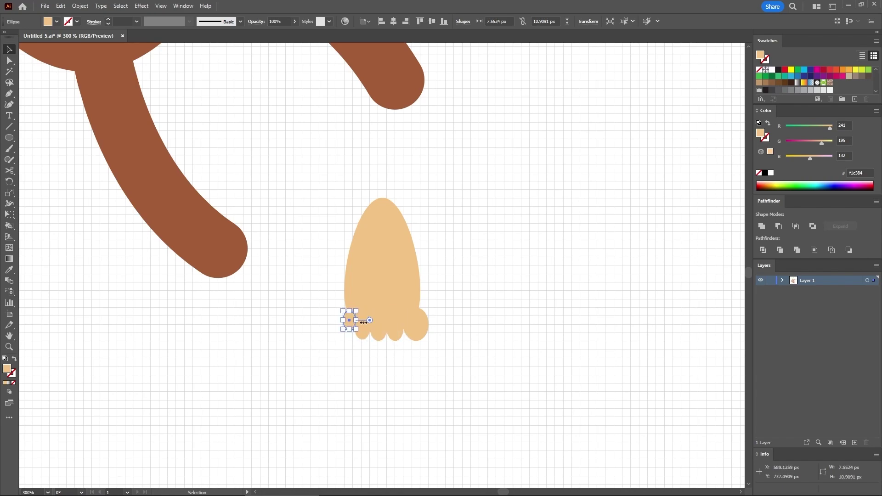
# Unite the foot and its five toes into one shape.
pyautogui.click(462, 273)
pyautogui.moveTo(441, 182); pyautogui.dragTo(307, 358)
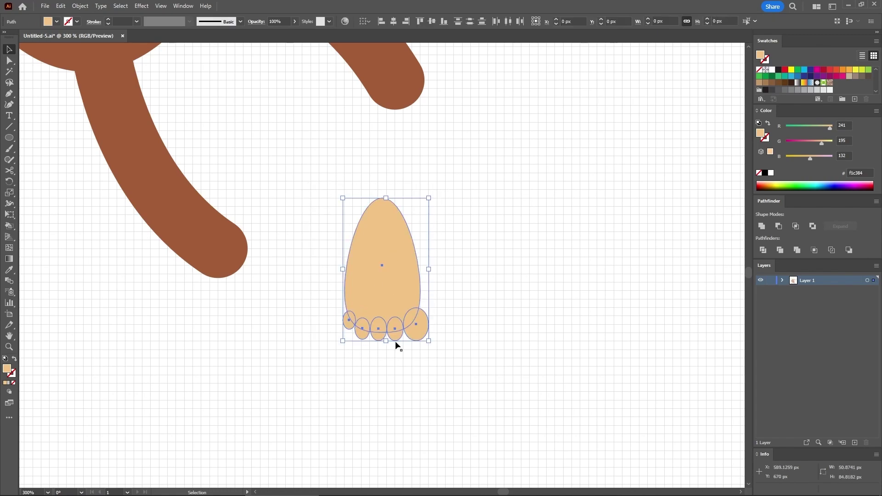
pyautogui.click(761, 225)
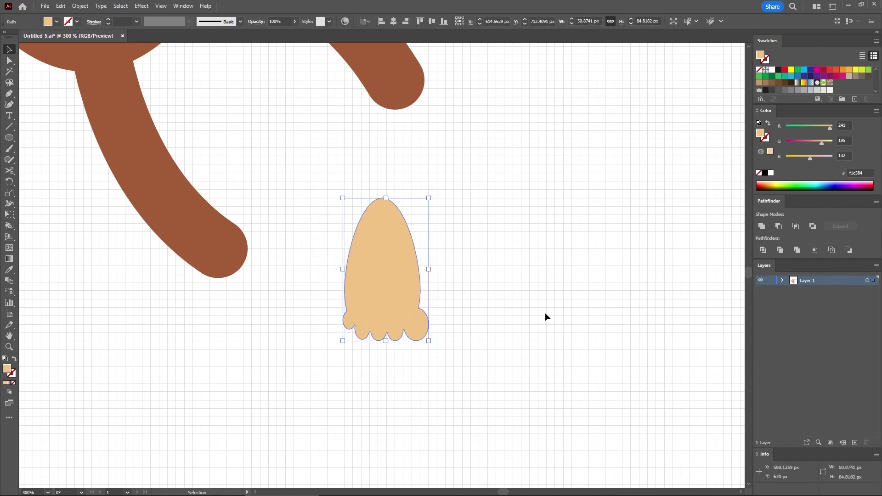
# Rotate the foot so its toes point down and to the right, and place it behind the end of the lower leg.
pyautogui.moveTo(434, 192); pyautogui.dragTo(351, 205)
pyautogui.moveTo(361, 253); pyautogui.dragTo(228, 258)
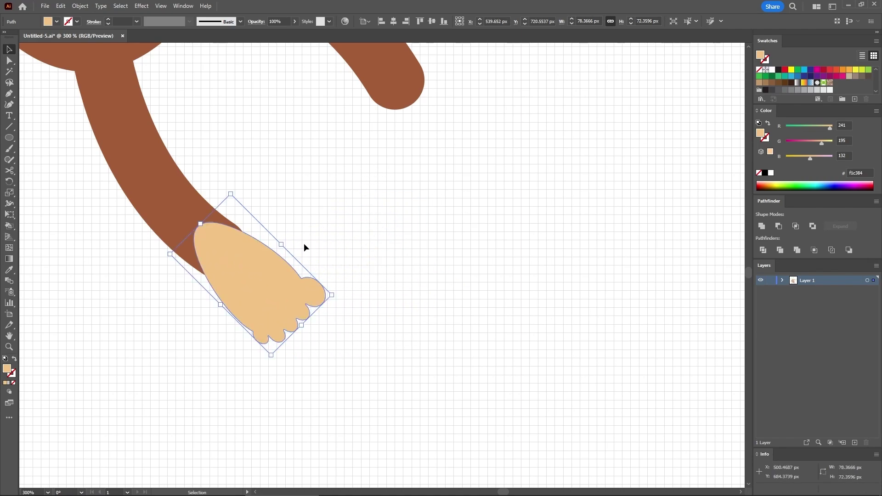
pyautogui.rightClick(280, 284)
pyautogui.moveTo(322, 236)
pyautogui.click(404, 266)
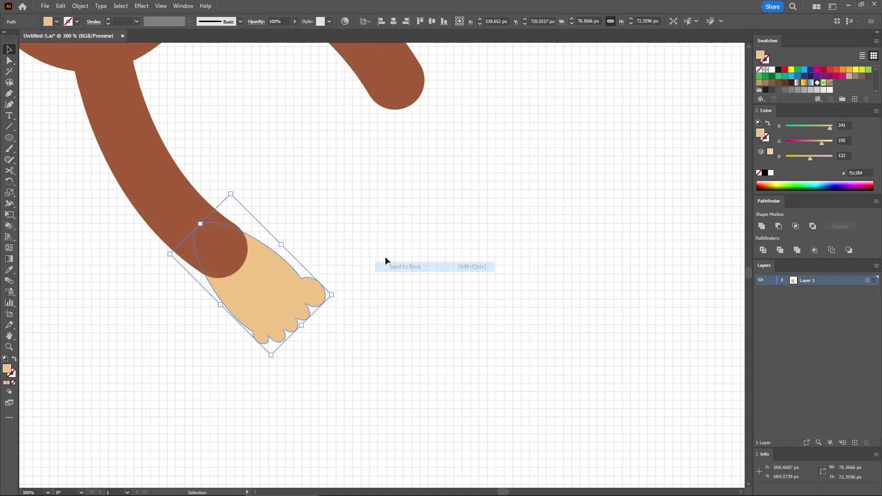
pyautogui.moveTo(235, 188); pyautogui.dragTo(216, 193)
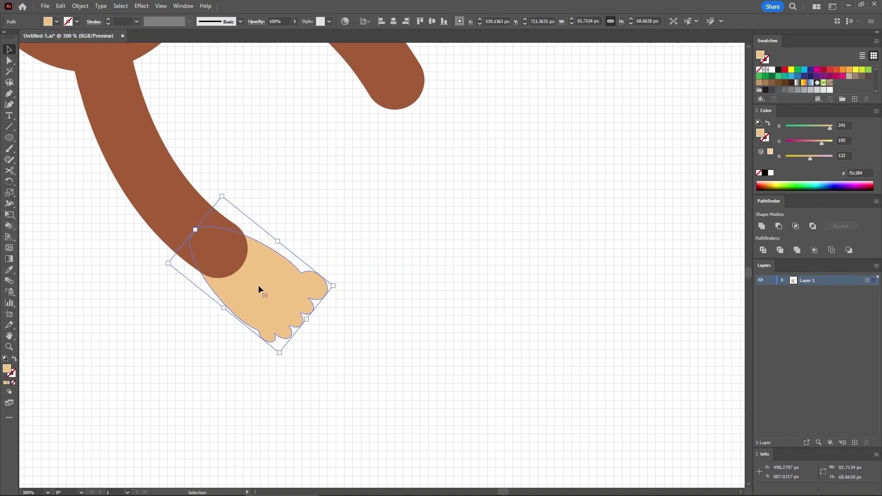
# Place a copy of the foot behind the end of the other leg, rotated steeper and mirrored so its big toe faces the first foot.
pyautogui.moveTo(267, 287); pyautogui.dragTo(452, 196)
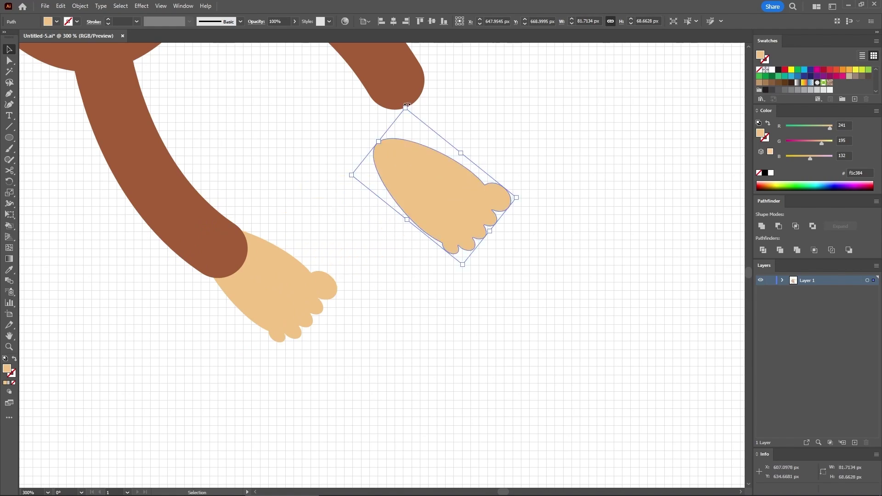
pyautogui.moveTo(407, 105); pyautogui.dragTo(441, 109)
pyautogui.moveTo(432, 189); pyautogui.dragTo(420, 130)
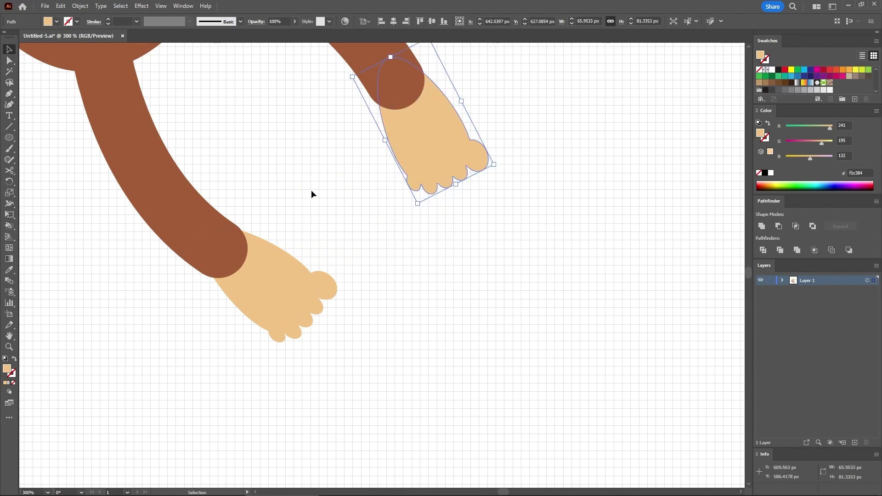
pyautogui.moveTo(16, 182); pyautogui.dragTo(42, 191)
pyautogui.moveTo(446, 140)
pyautogui.mouseDown()
pyautogui.moveTo(417, 156)
pyautogui.moveTo(441, 154)
pyautogui.moveTo(434, 161)
pyautogui.moveTo(456, 150)
pyautogui.moveTo(442, 142)
pyautogui.mouseUp()
pyautogui.press('v')
pyautogui.click(479, 221)
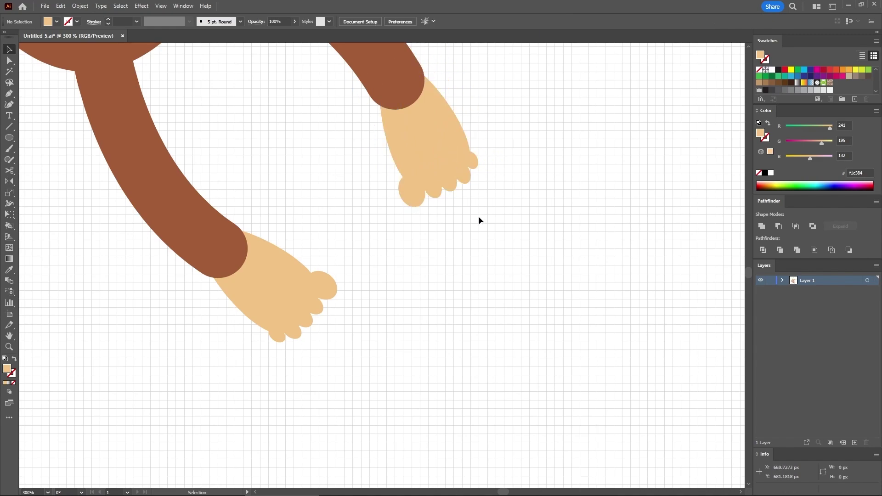
# Turn on Smart Guides with the whole artboard in view.
pyautogui.press('a')
pyautogui.hotkey('ctrl', '0')
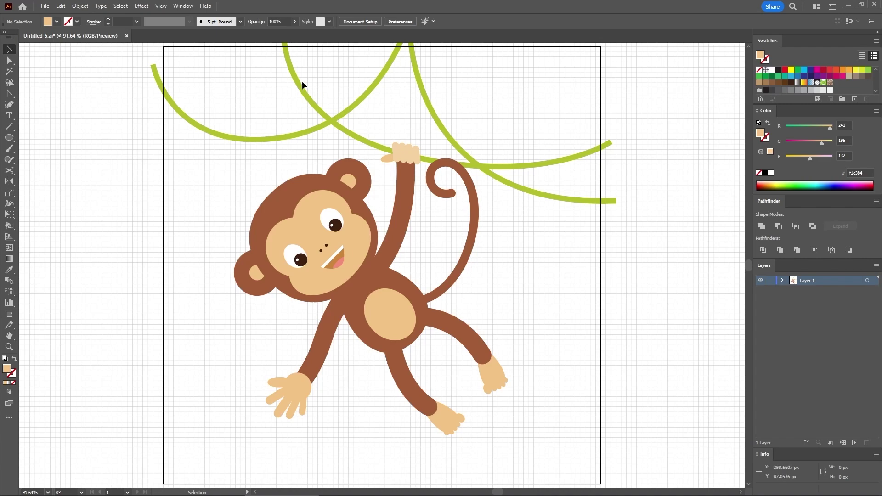
pyautogui.click(161, 6)
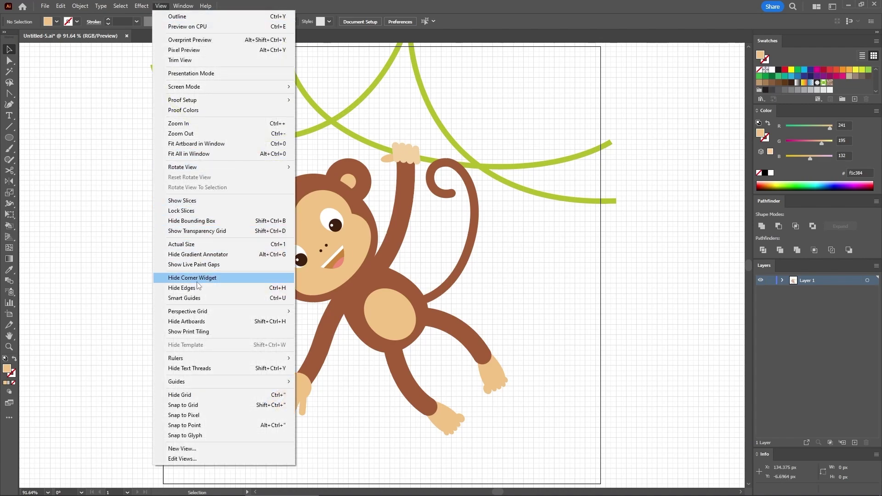
pyautogui.click(191, 298)
# Create a 7 x 290 px ellipse in the empty area beyond the artboard's lower right corner as a leaf stem.
pyautogui.click(9, 137)
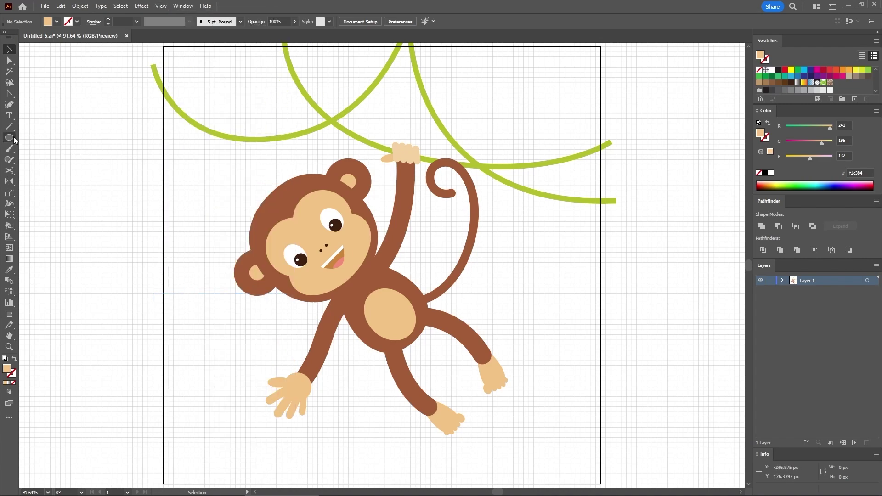
pyautogui.moveTo(667, 429); pyautogui.dragTo(396, 92)
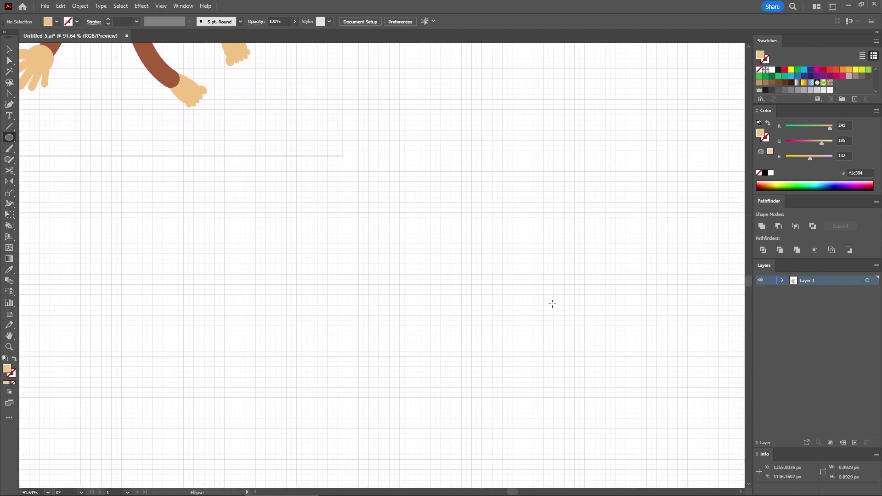
pyautogui.click(550, 304)
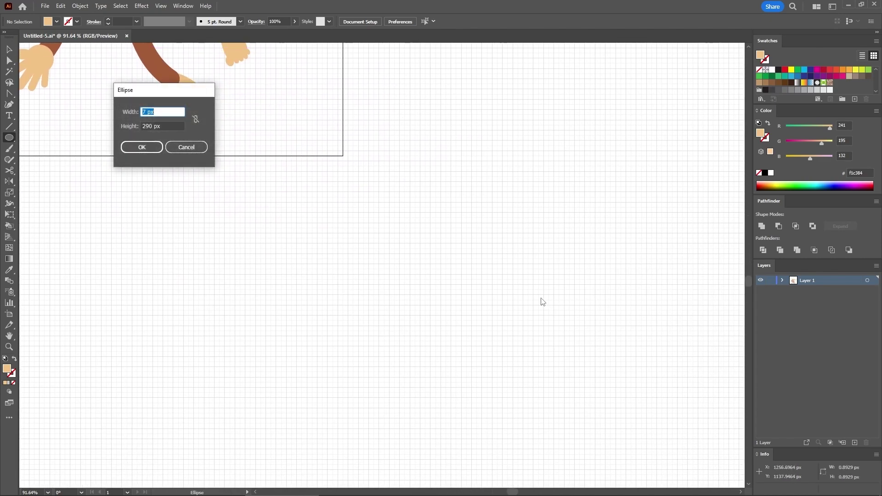
pyautogui.press('Tab')
pyautogui.click(138, 146)
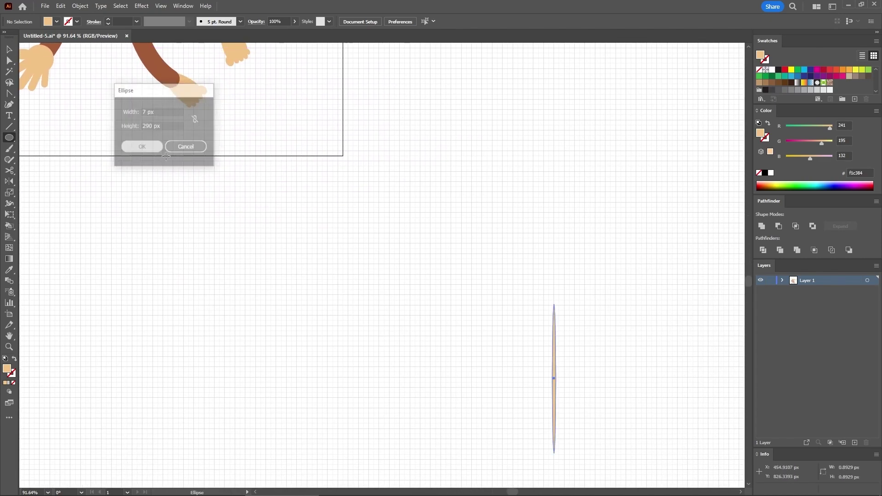
pyautogui.hotkey('ctrl', '1')
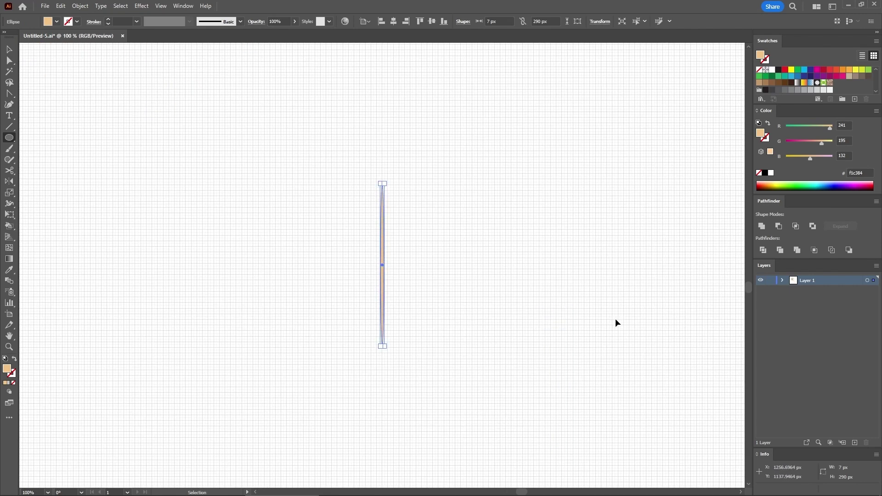
pyautogui.hotkey('ctrl', '=')
pyautogui.hotkey('ctrl', '=')
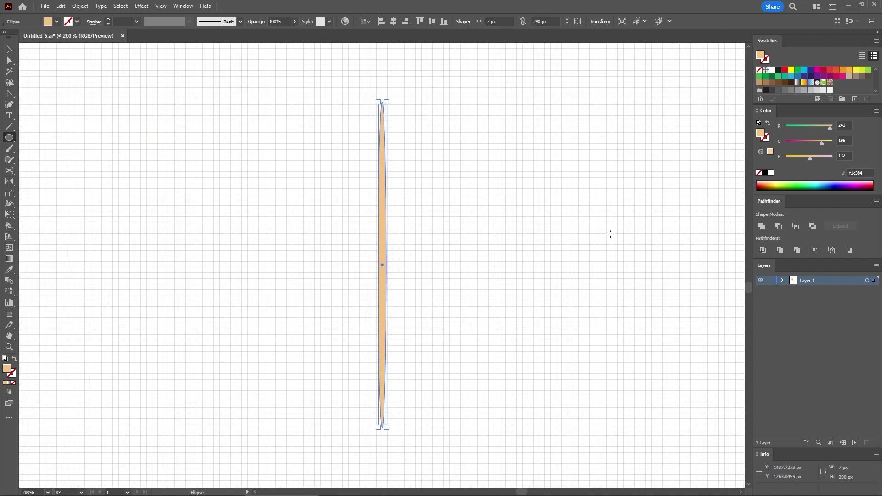
# Fill the stem ellipse with olive green, RGB 157, 163, 31.
pyautogui.click(844, 125)
pyautogui.write('157')
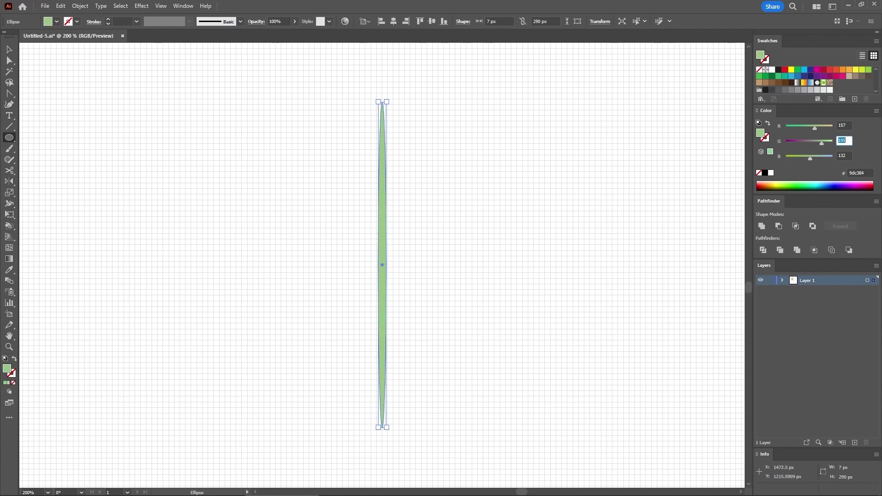
pyautogui.press('Tab')
pyautogui.write('16')
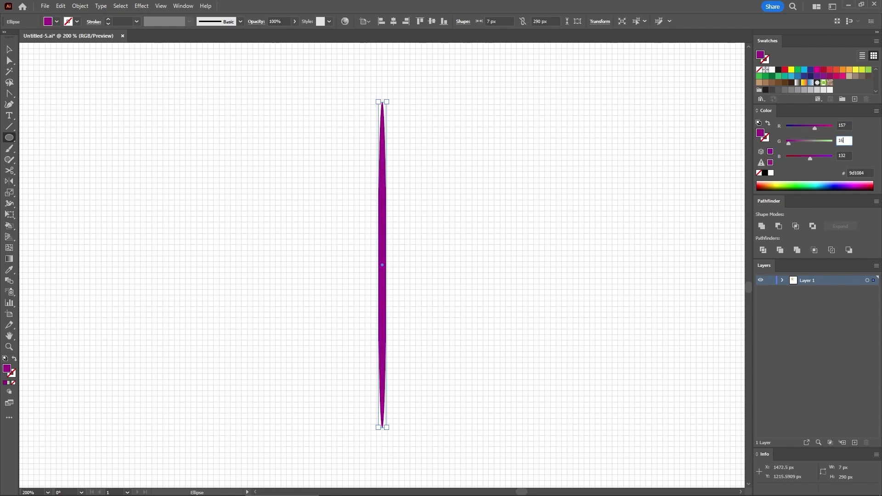
pyautogui.write('3')
pyautogui.press('Tab')
pyautogui.write('31')
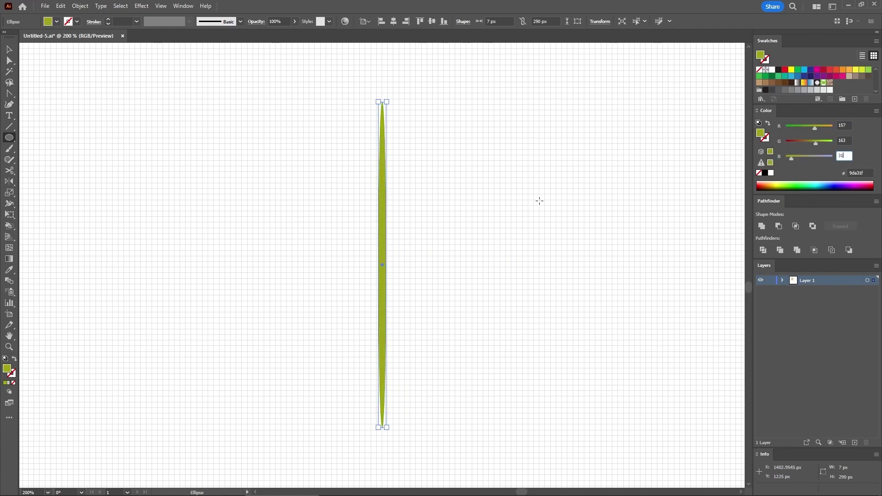
# Create a 15 x 70 px ellipse beside the stem.
pyautogui.click(440, 232)
pyautogui.write('15')
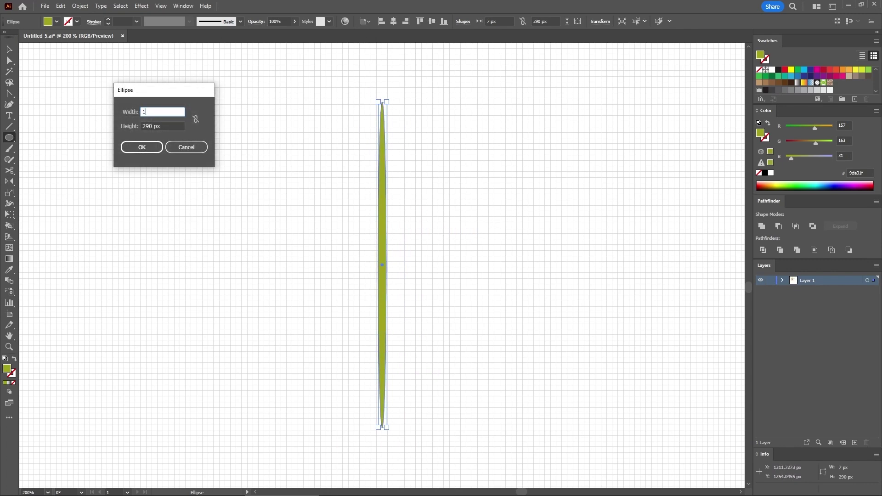
pyautogui.press('Tab')
pyautogui.write('7')
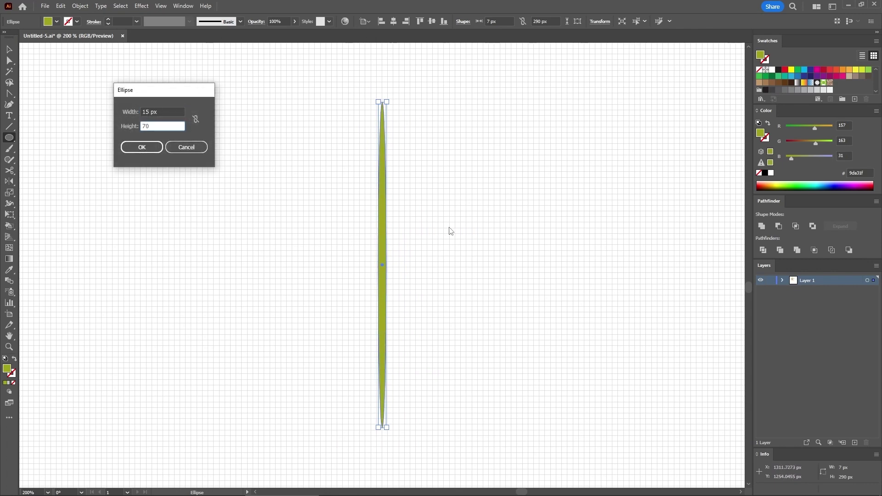
pyautogui.press('Return')
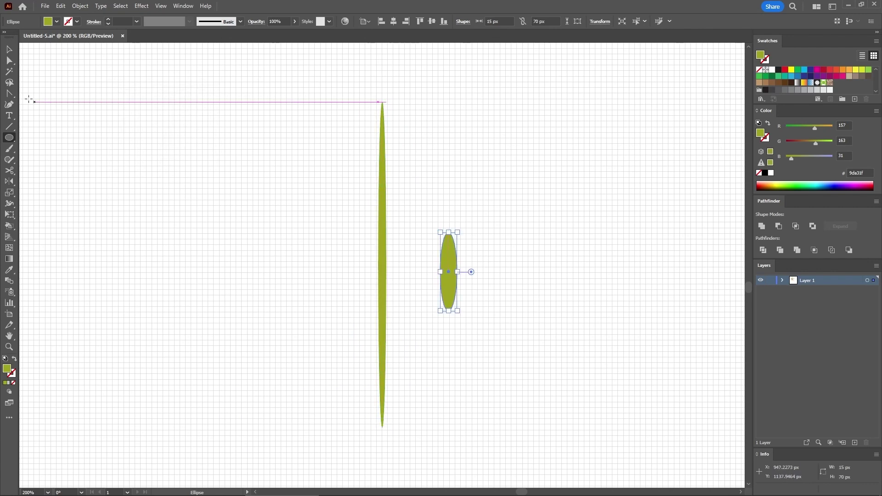
# Convert the small ellipse's top and bottom anchor points to sharp corners and center the resulting leaf on the stem's upper tip.
pyautogui.click(9, 93)
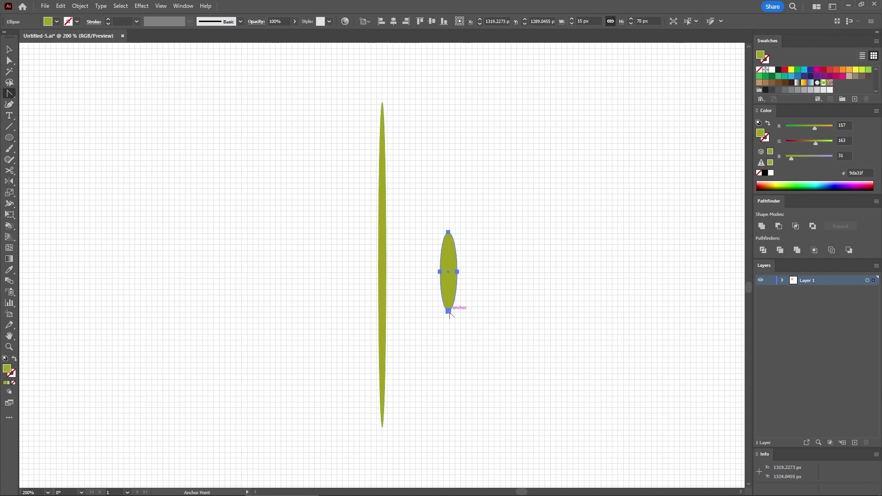
pyautogui.click(448, 311)
pyautogui.click(449, 233)
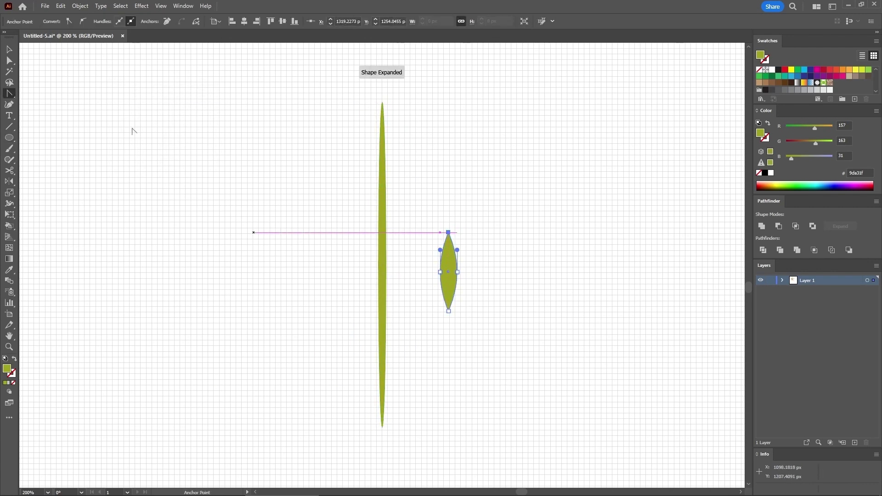
pyautogui.press('v')
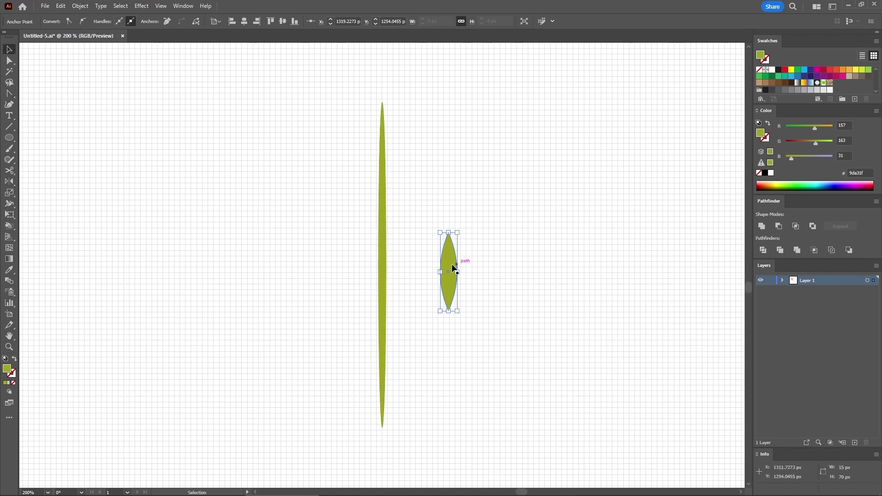
pyautogui.moveTo(455, 262); pyautogui.dragTo(389, 93)
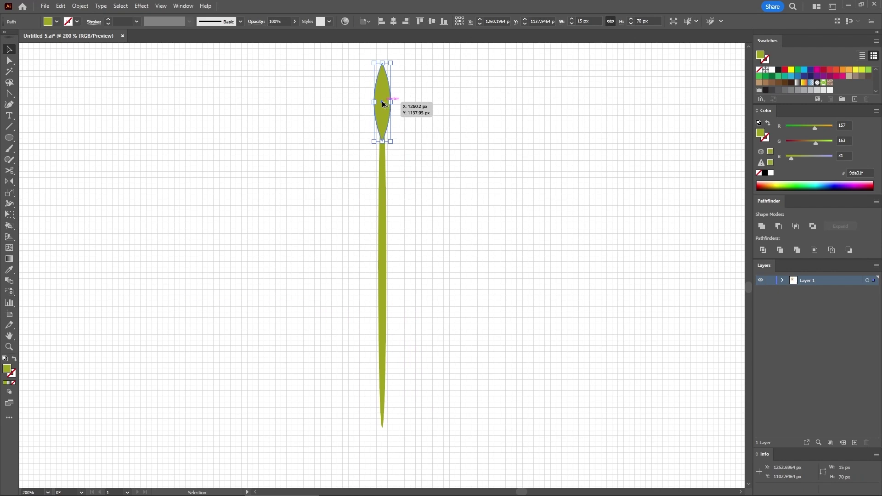
# Duplicate the tip leaf about 10 px lower and rotate the copy about 36° clockwise around its base.
pyautogui.moveTo(383, 105); pyautogui.dragTo(384, 116)
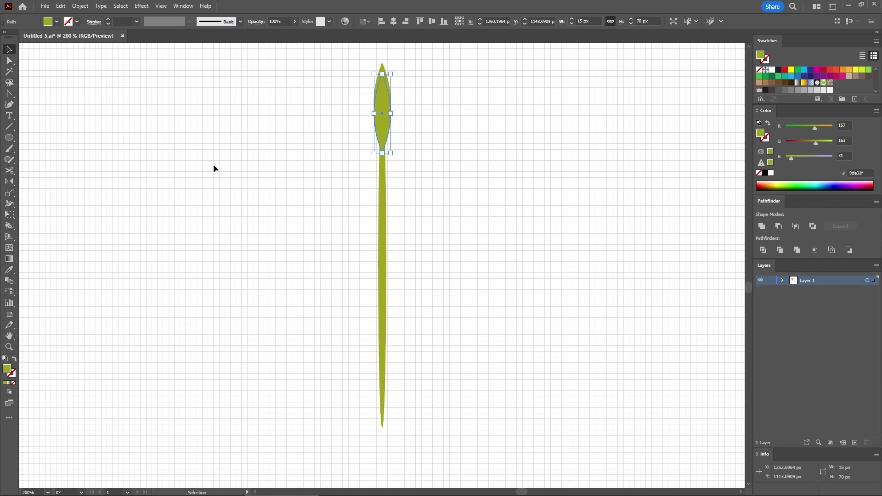
pyautogui.click(9, 182)
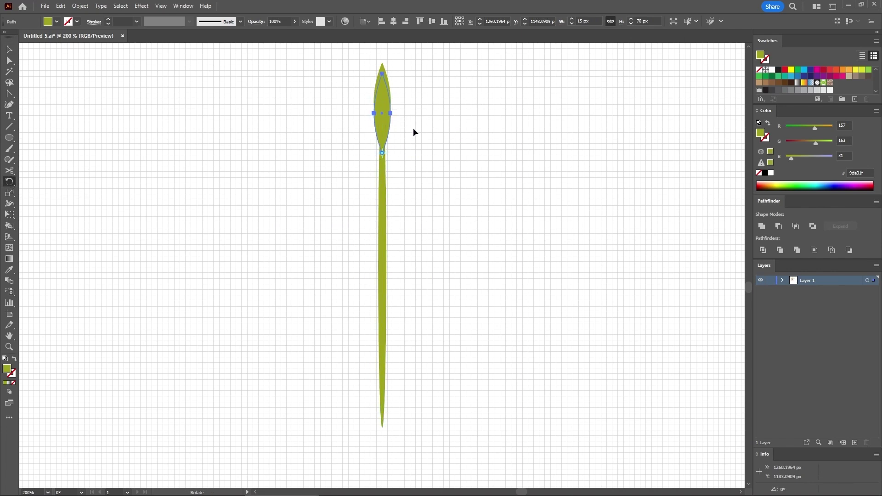
pyautogui.moveTo(395, 81); pyautogui.dragTo(428, 108)
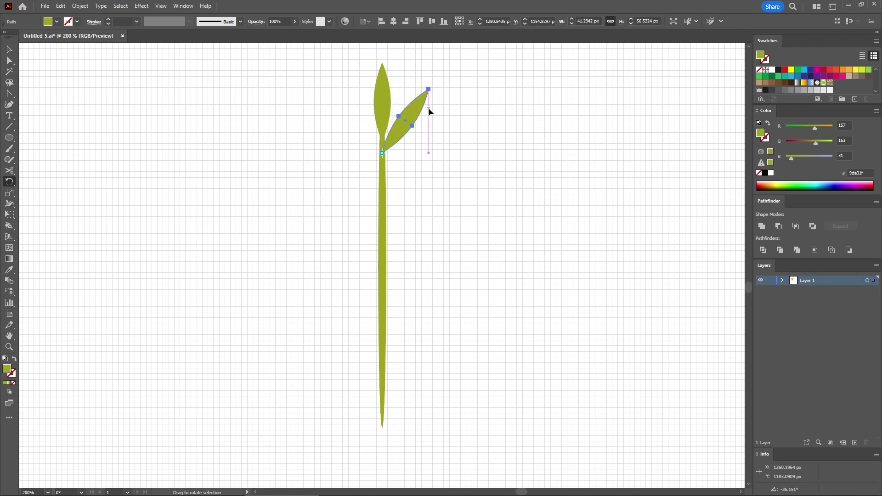
# Duplicate the angled leaf about 11 px farther down the stem and rotate the copy further clockwise around its base point.
pyautogui.press('v')
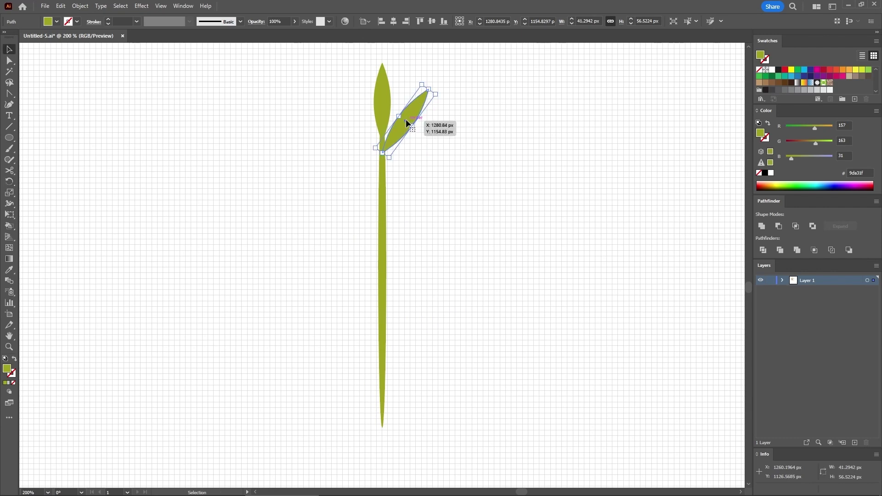
pyautogui.moveTo(405, 119); pyautogui.dragTo(406, 132)
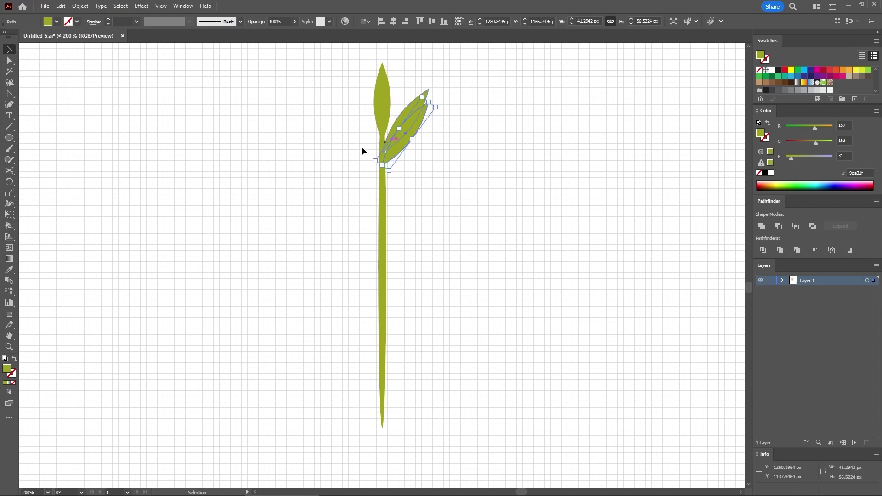
pyautogui.click(9, 182)
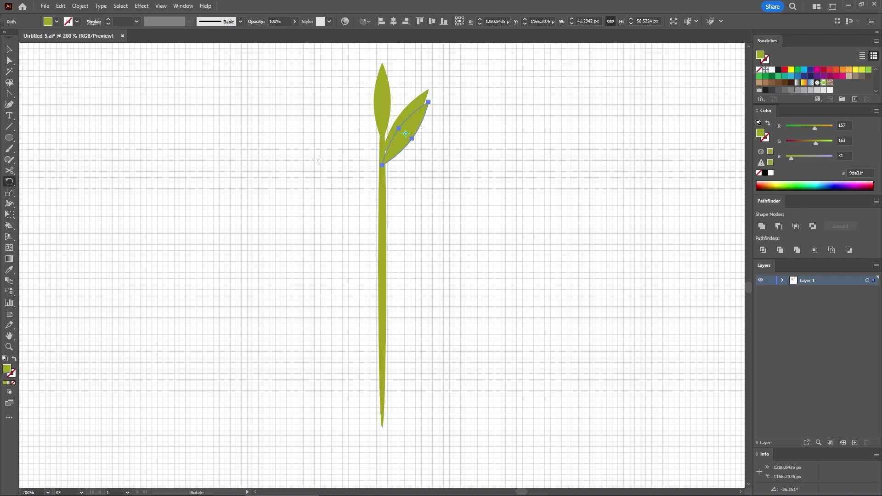
pyautogui.click(382, 165)
pyautogui.moveTo(434, 118); pyautogui.dragTo(445, 141)
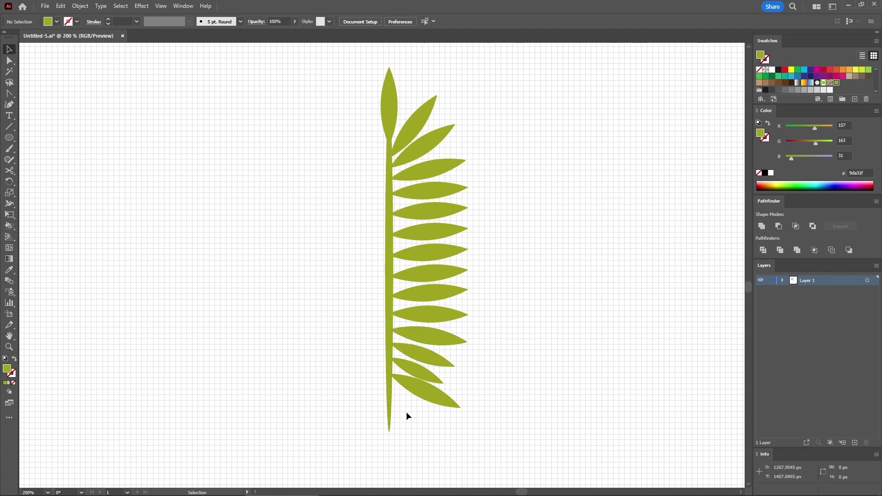
# Scale the lowest side leaf down from its base on the stem to about 42 x 20 px.
pyautogui.click(432, 399)
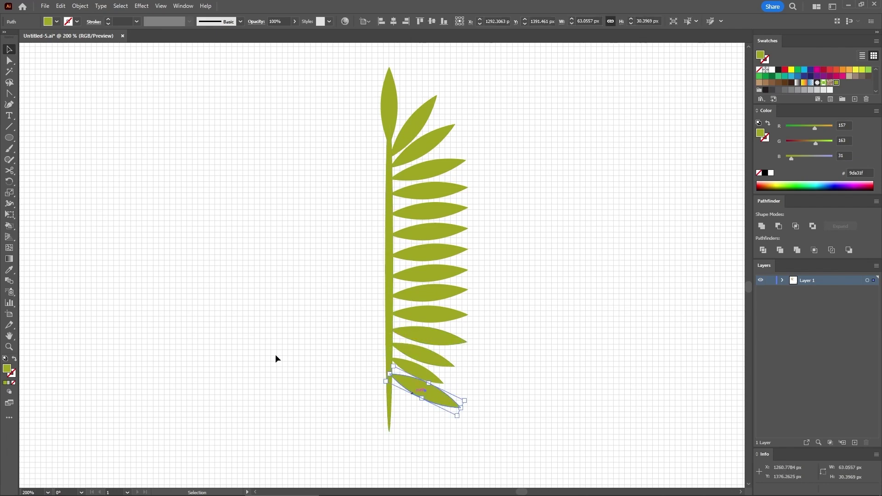
pyautogui.click(10, 192)
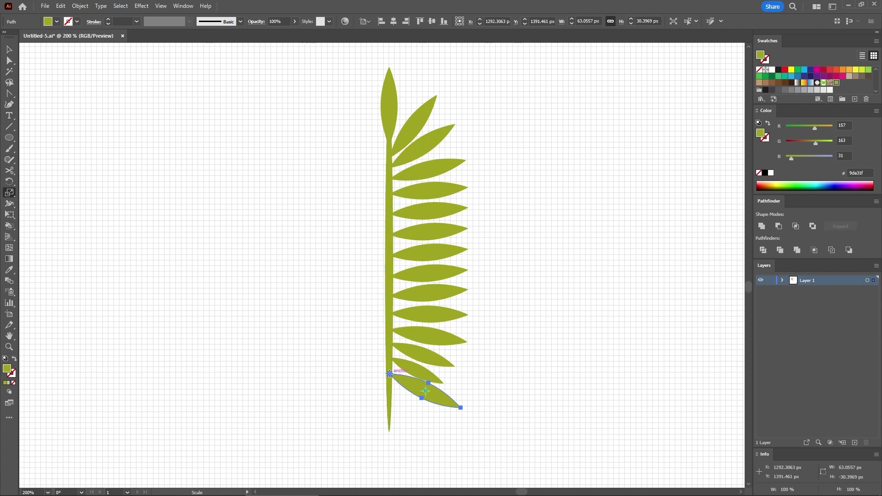
pyautogui.click(389, 374)
pyautogui.moveTo(461, 406); pyautogui.dragTo(433, 395)
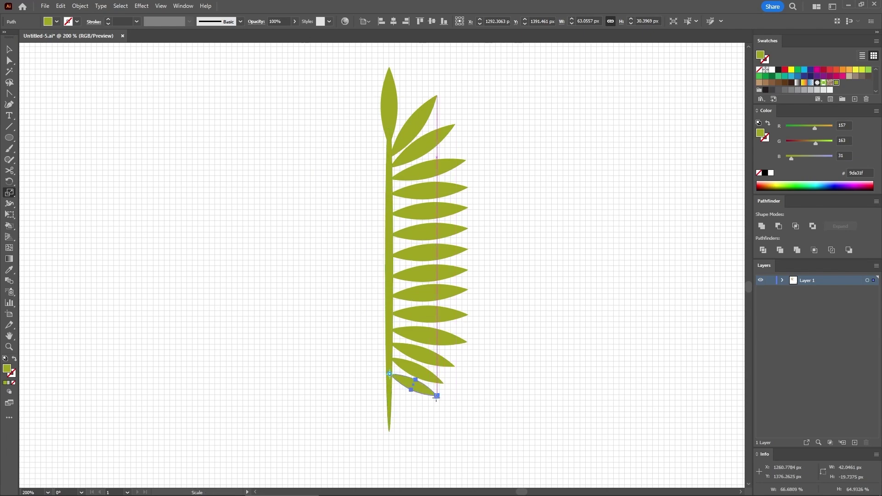
pyautogui.hotkey('ctrl', 'shift', 'a')
pyautogui.press('v')
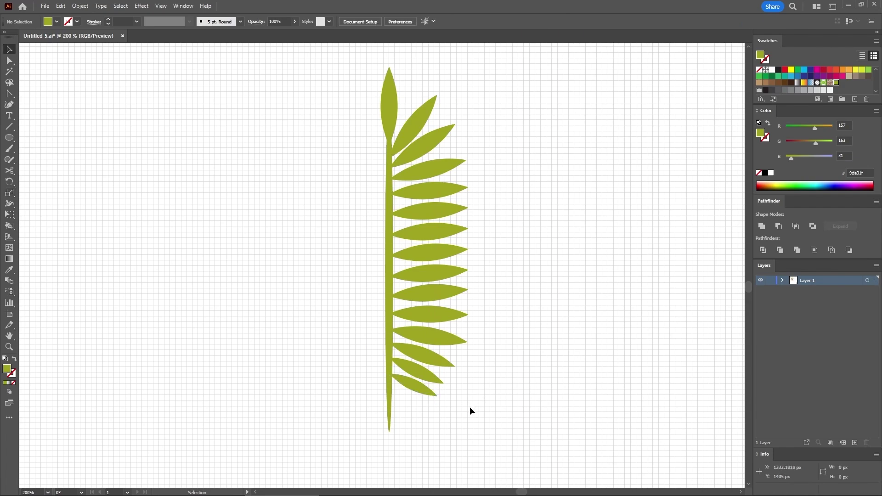
# Reflect a copy of all the side leaves horizontally and place it against the opposite side of the stem.
pyautogui.moveTo(472, 422); pyautogui.dragTo(414, 84)
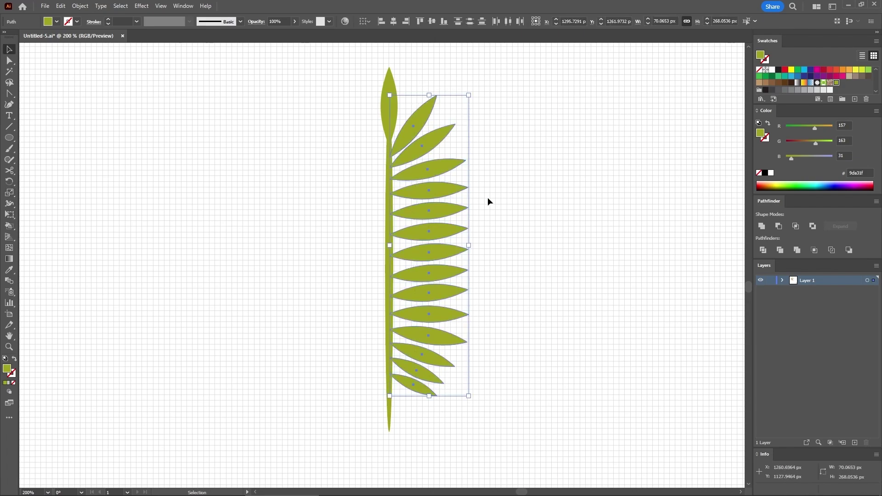
pyautogui.press('a')
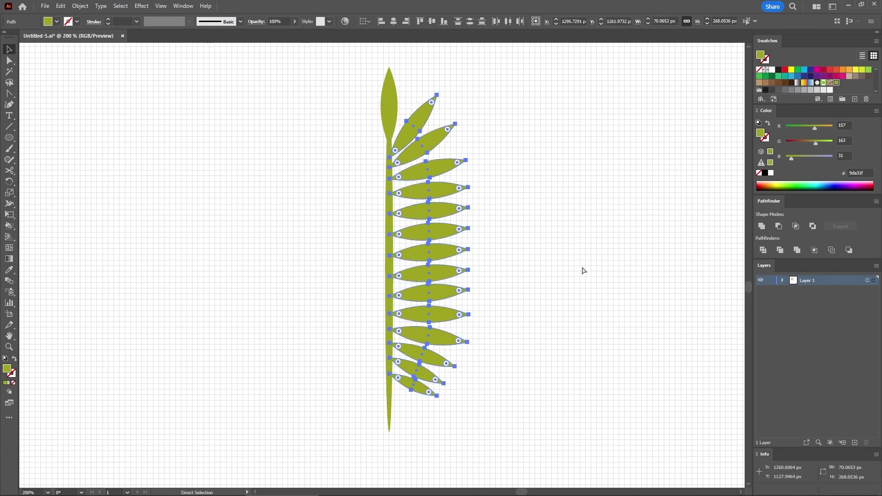
pyautogui.press('v')
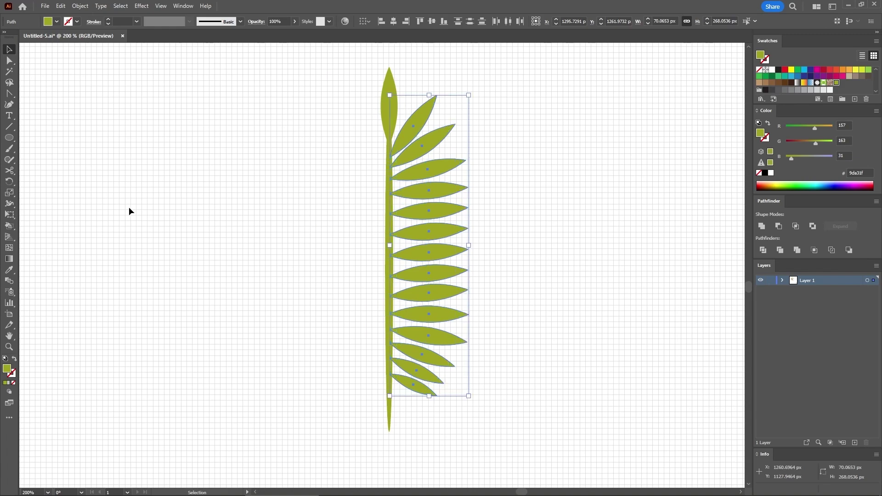
pyautogui.click(10, 182)
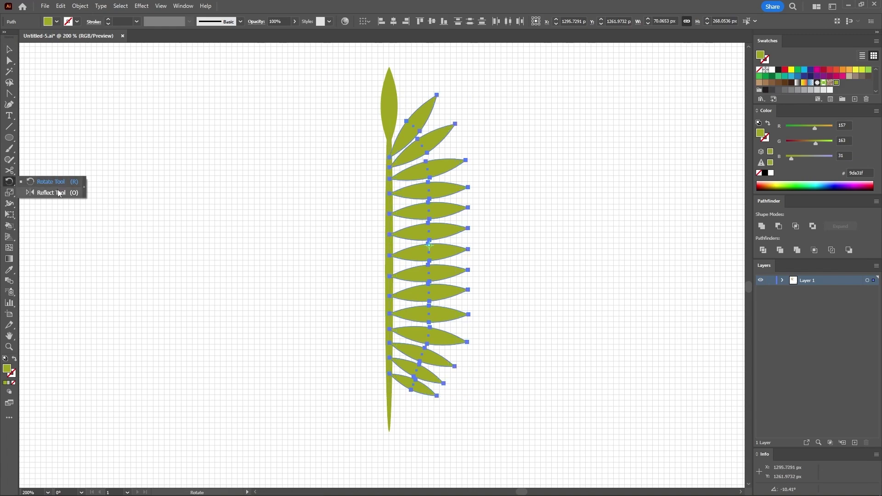
pyautogui.click(42, 190)
pyautogui.moveTo(471, 246); pyautogui.dragTo(404, 240)
pyautogui.press('v')
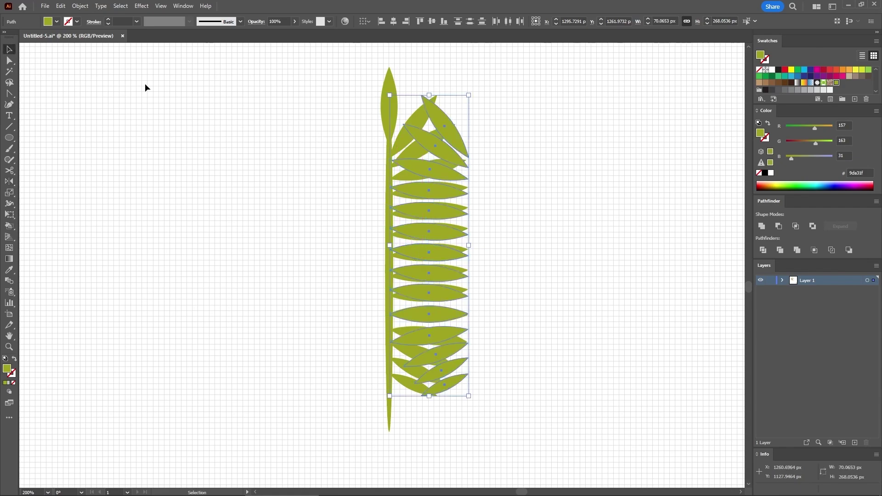
pyautogui.moveTo(459, 141); pyautogui.dragTo(382, 139)
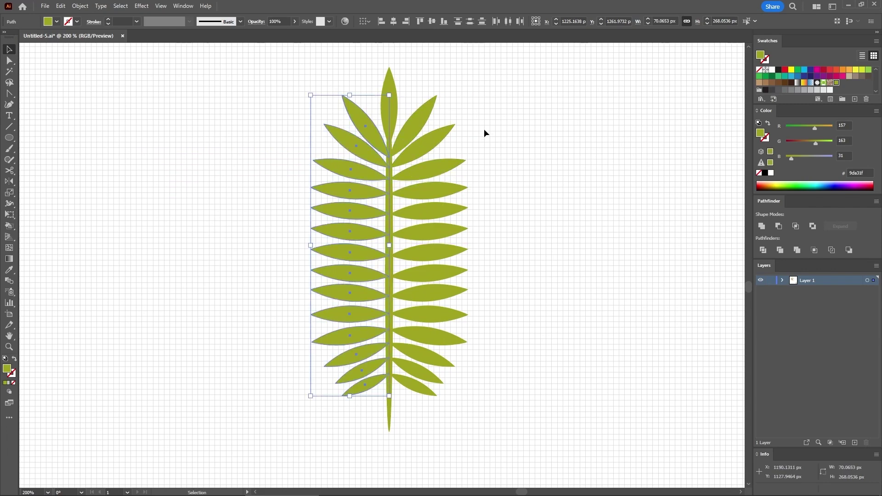
# Unite the stem and all leaves into one palm leaf shape and place a duplicate on each side of it.
pyautogui.moveTo(475, 112); pyautogui.dragTo(344, 428)
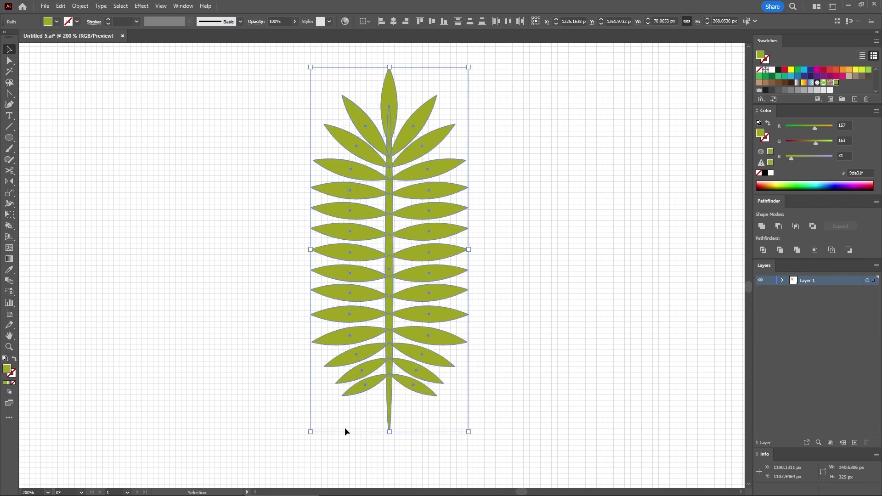
pyautogui.click(762, 227)
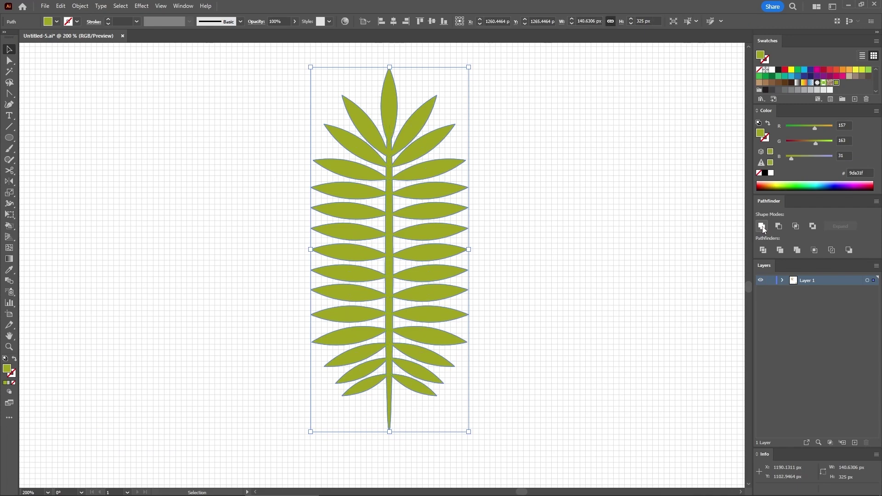
pyautogui.moveTo(423, 256); pyautogui.dragTo(635, 256)
pyautogui.moveTo(427, 278); pyautogui.dragTo(229, 279)
pyautogui.click(200, 436)
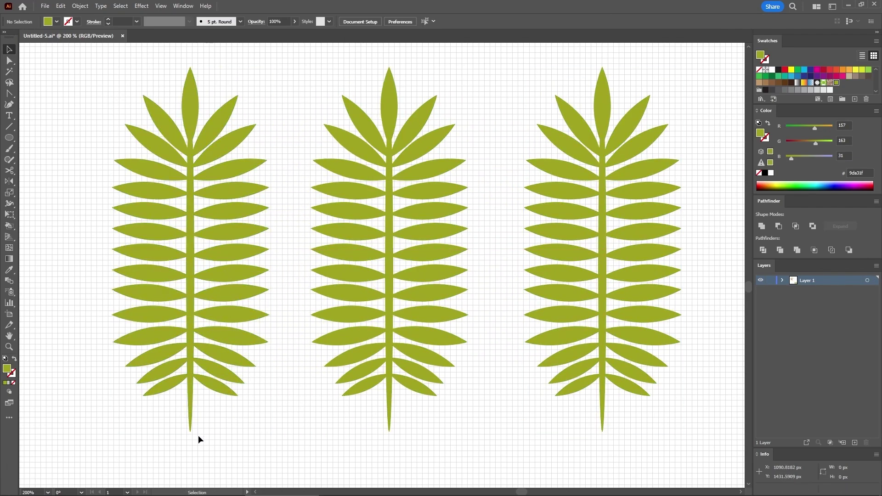
# Apply a vertical Arc warp with a -30% bend to the leftmost palm leaf.
pyautogui.click(230, 338)
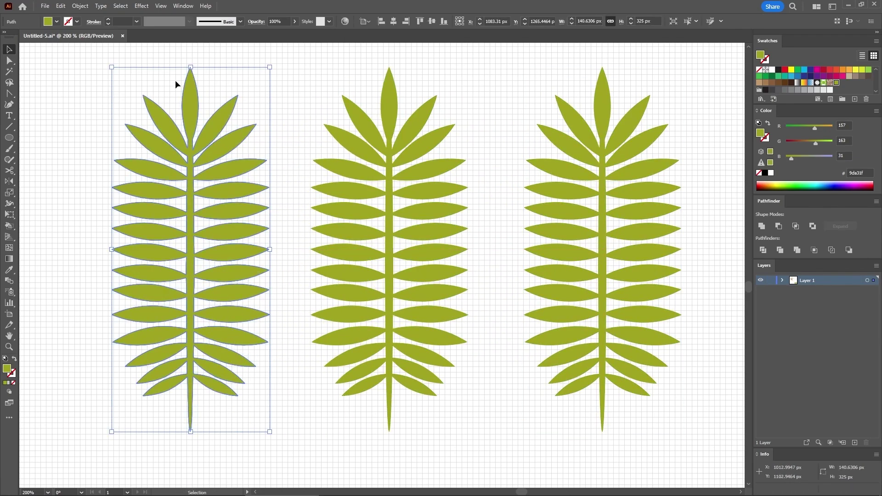
pyautogui.click(141, 6)
pyautogui.moveTo(168, 125)
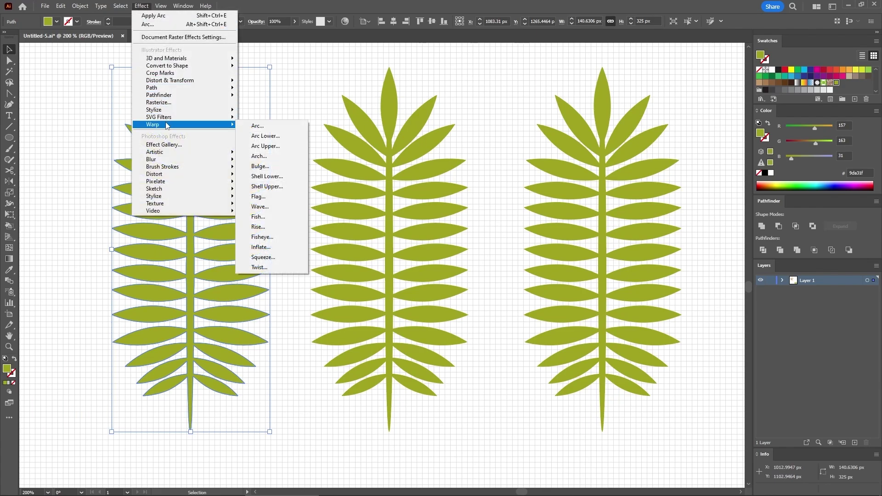
pyautogui.click(256, 126)
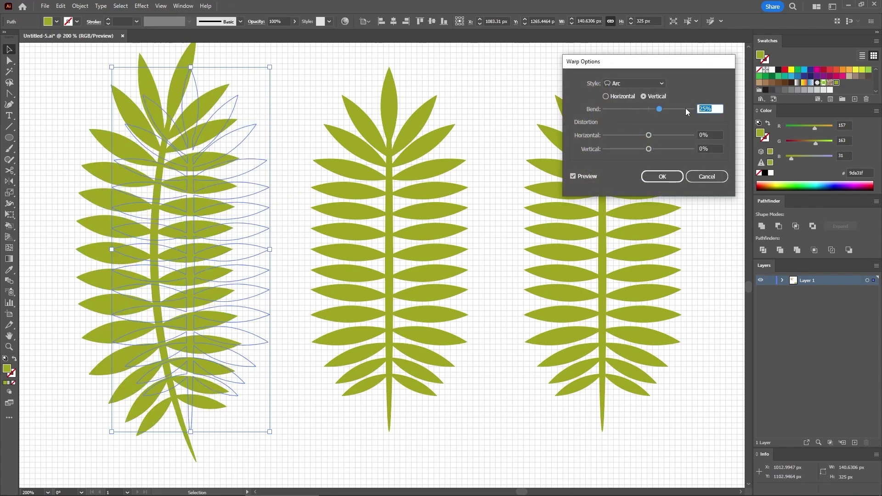
pyautogui.write('-30')
pyautogui.click(664, 176)
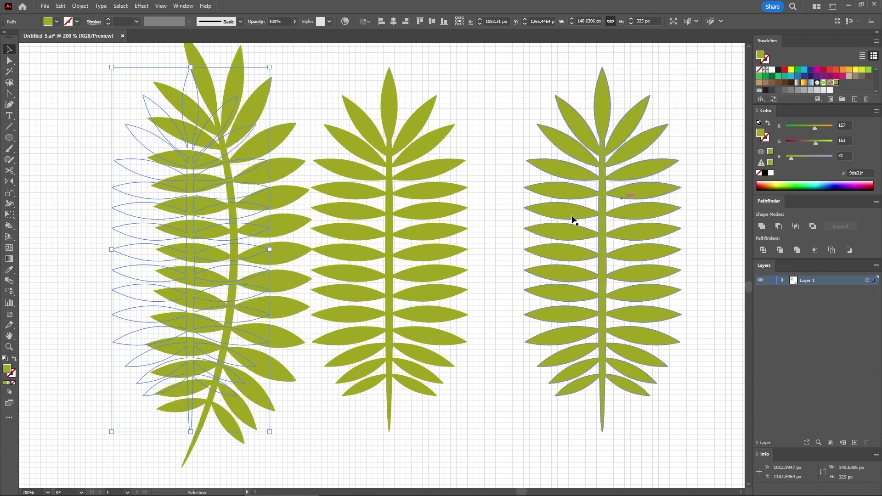
# Fill the middle palm leaf with a darker olive green, RGB 140, 140, 60.
pyautogui.click(440, 234)
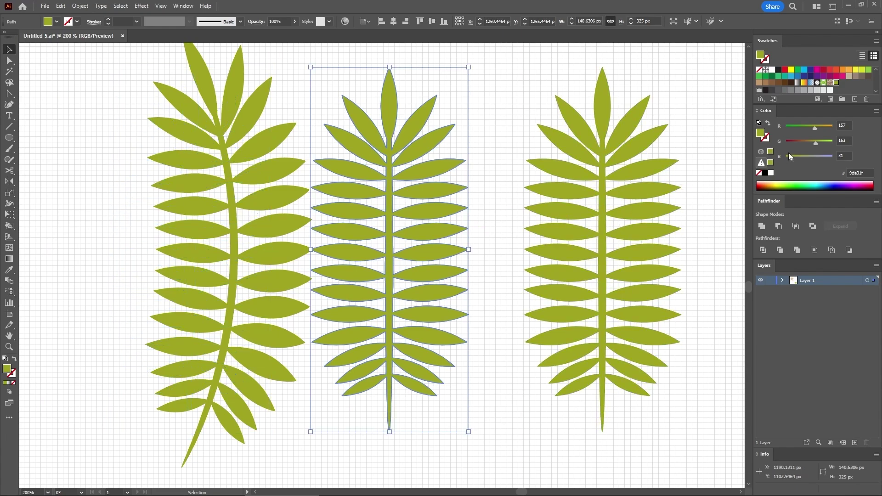
pyautogui.click(847, 126)
pyautogui.write('140')
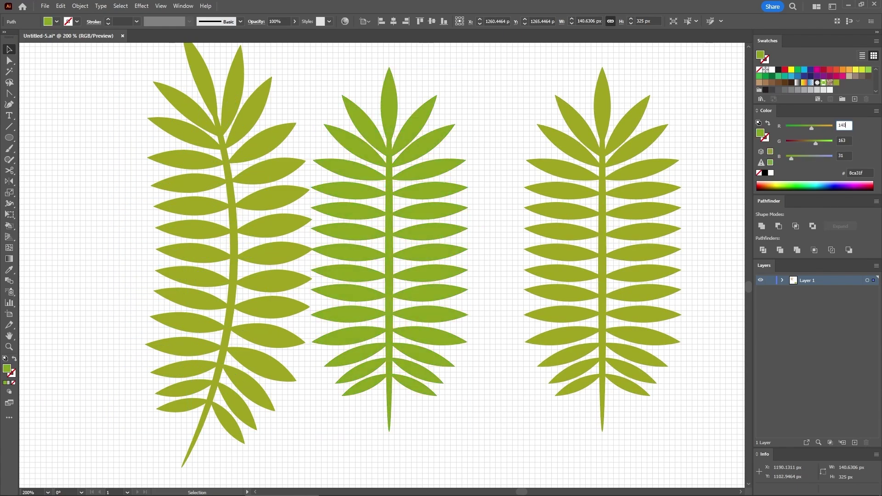
pyautogui.press('Tab')
pyautogui.write('140')
pyautogui.press('Tab')
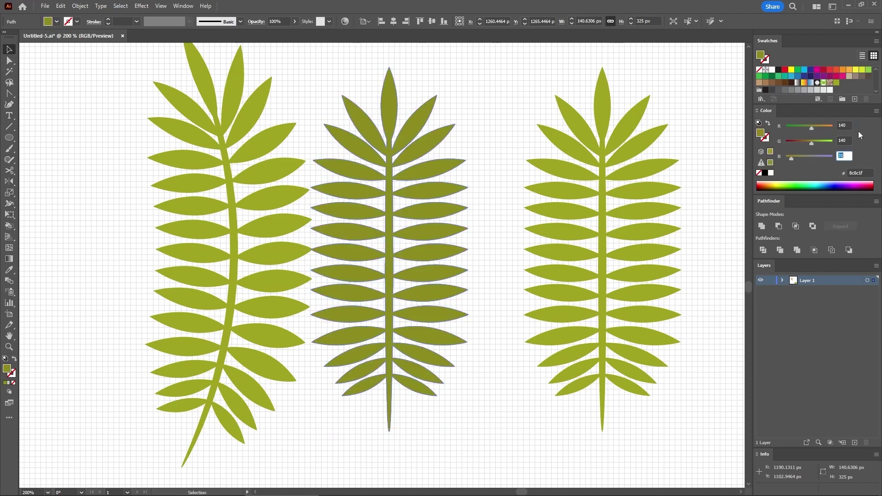
pyautogui.write('60')
pyautogui.press('Return')
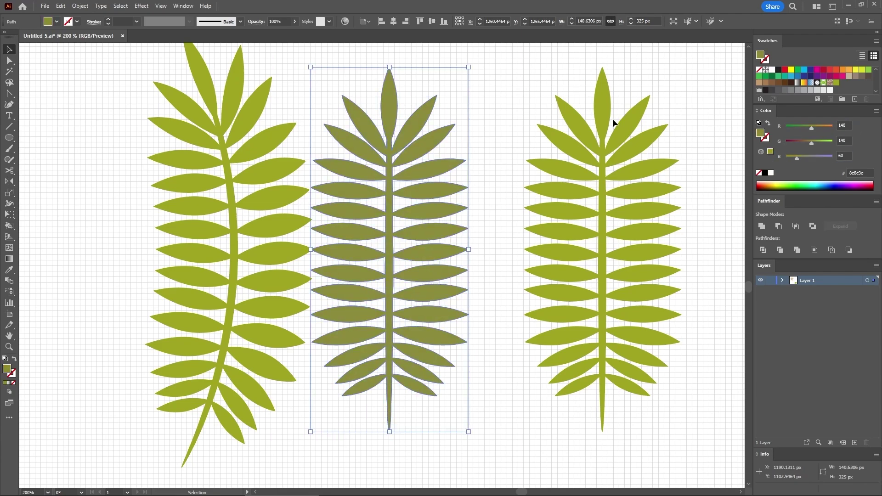
# Apply a vertical Arc warp with a 25% bend to the dark olive palm leaf.
pyautogui.click(142, 6)
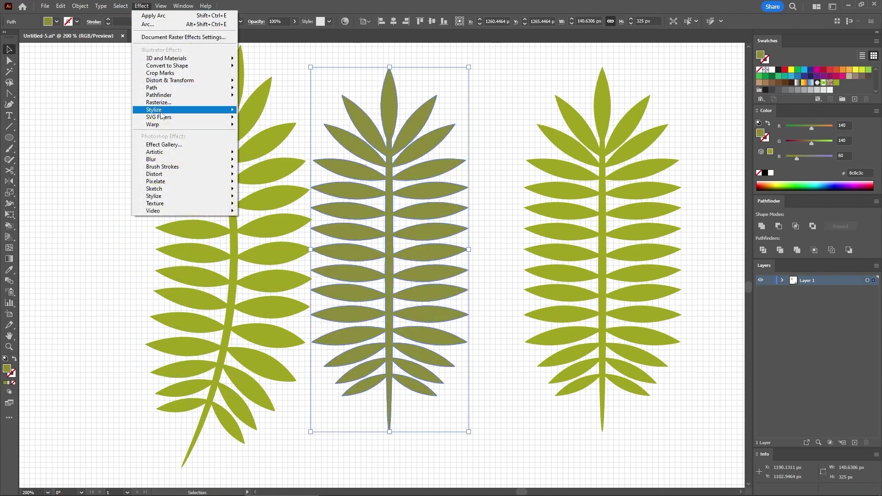
pyautogui.moveTo(211, 124)
pyautogui.click(257, 126)
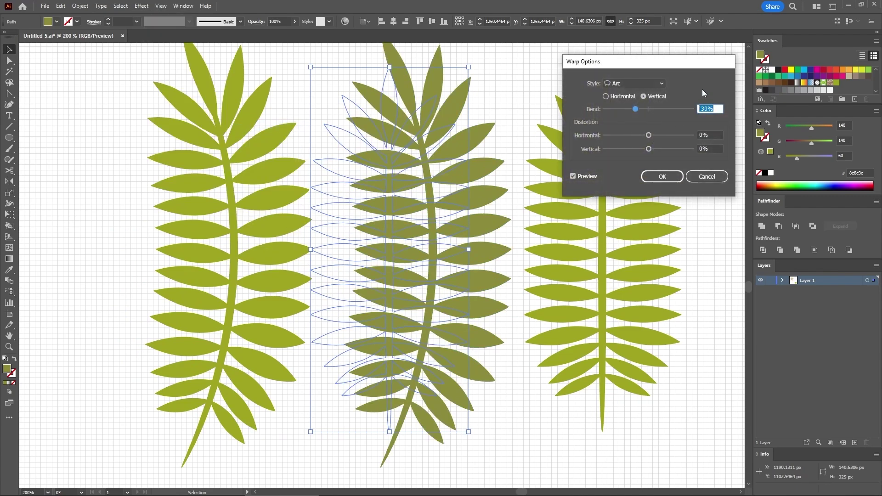
pyautogui.write('25')
pyautogui.click(661, 177)
pyautogui.click(719, 243)
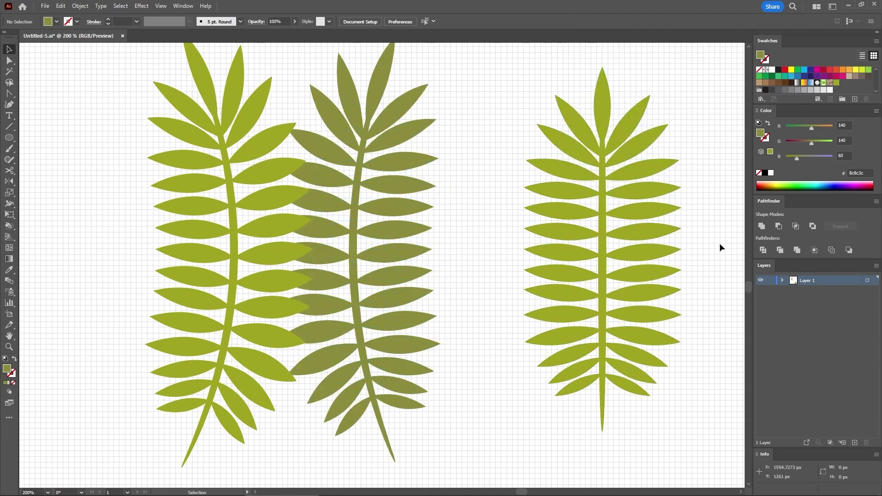
# Fill the rightmost palm leaf with a light yellow-green, RGB 211, 211, 76.
pyautogui.click(645, 234)
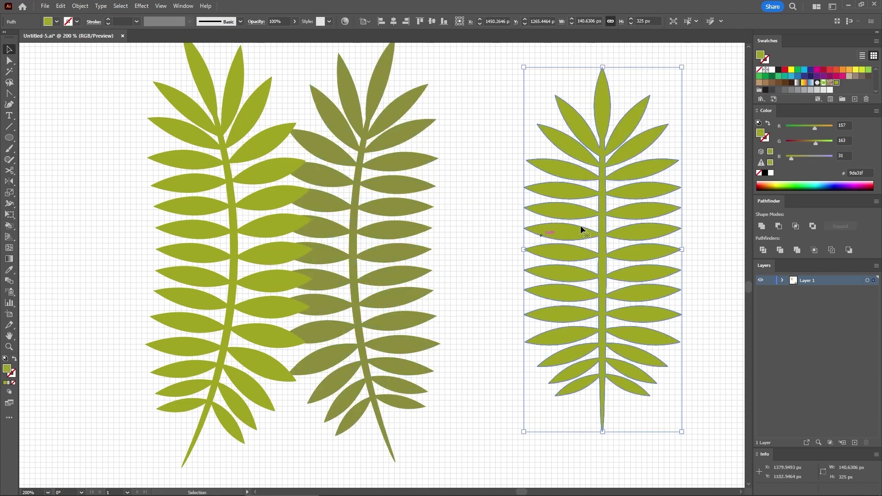
pyautogui.click(848, 127)
pyautogui.write('211')
pyautogui.press('Tab')
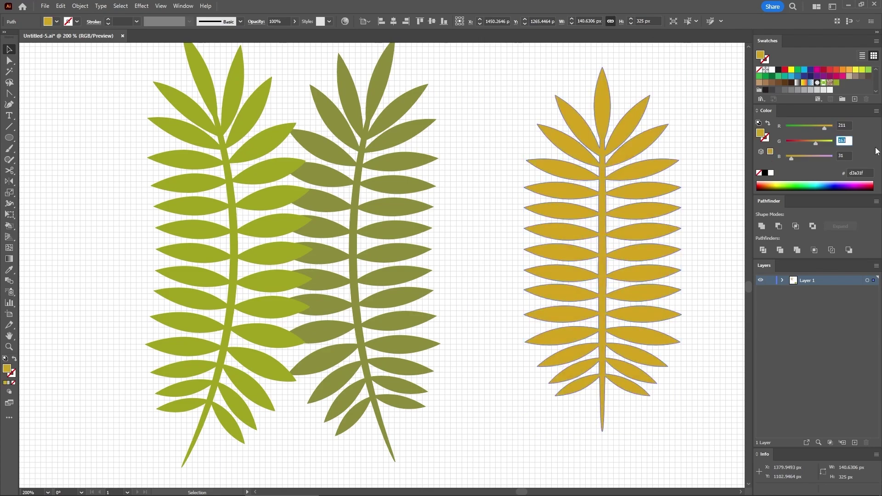
pyautogui.write('211')
pyautogui.press('Tab')
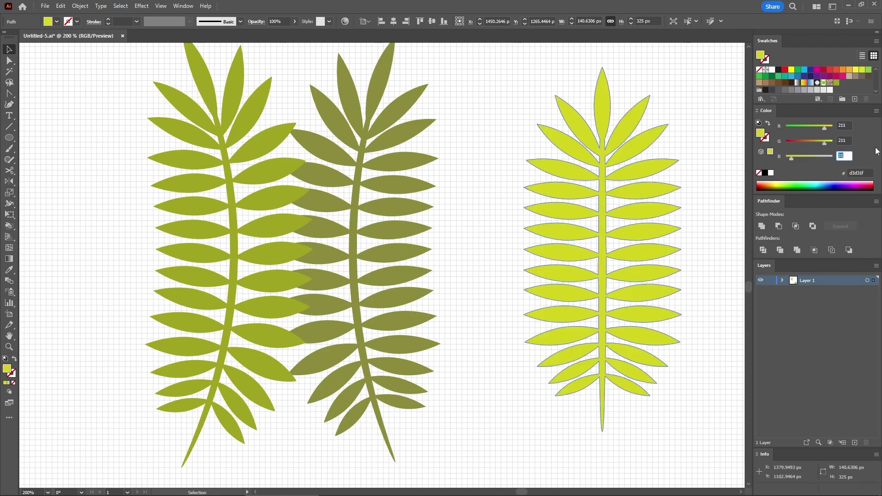
pyautogui.write('76')
pyautogui.press('Return')
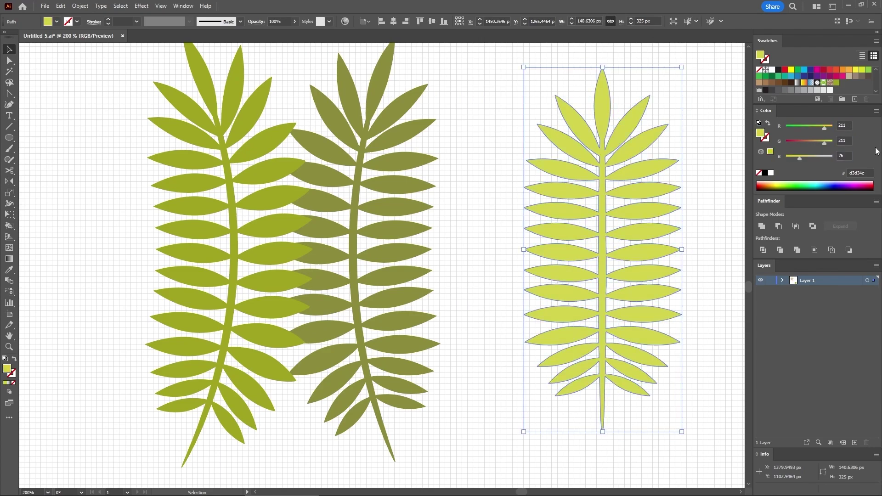
# Apply a vertical Arc warp to the light palm leaf with a -25% bend and -25% vertical distortion.
pyautogui.click(141, 6)
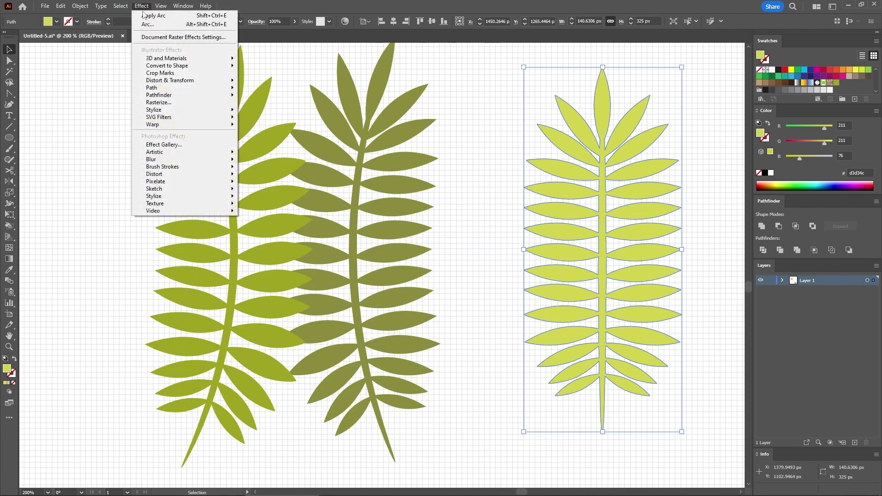
pyautogui.moveTo(170, 124)
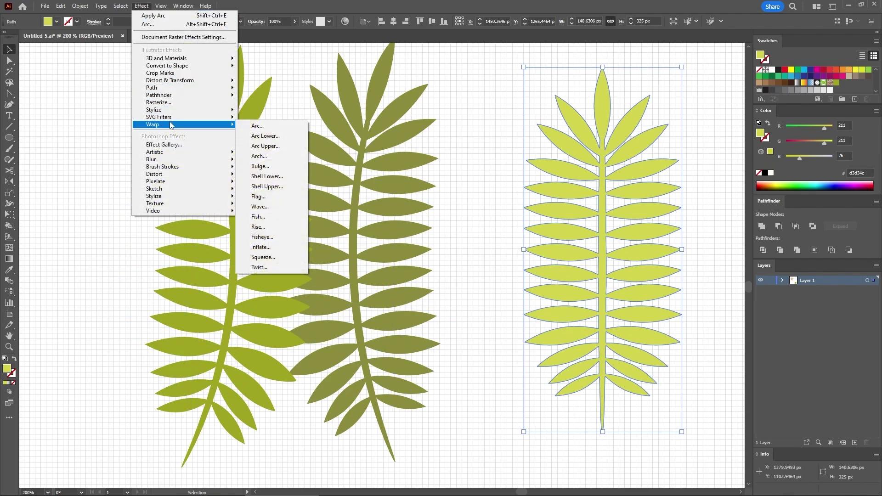
pyautogui.click(257, 126)
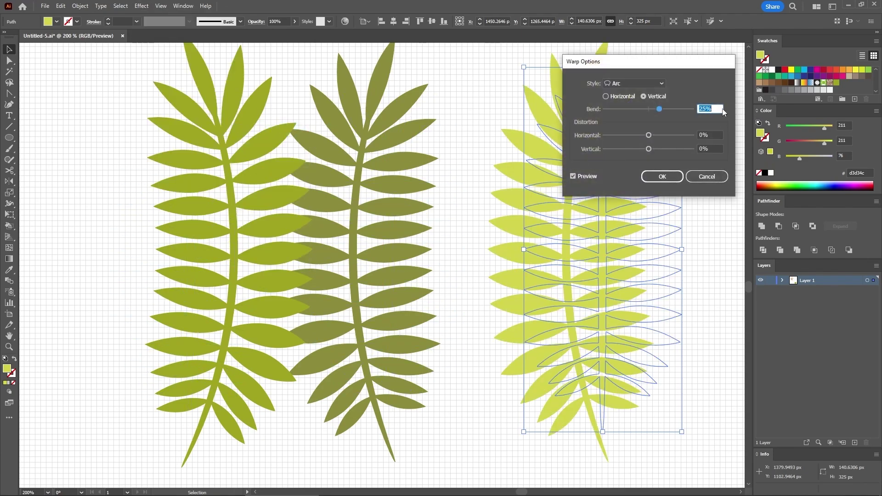
pyautogui.click(699, 108)
pyautogui.write('-')
pyautogui.click(708, 147)
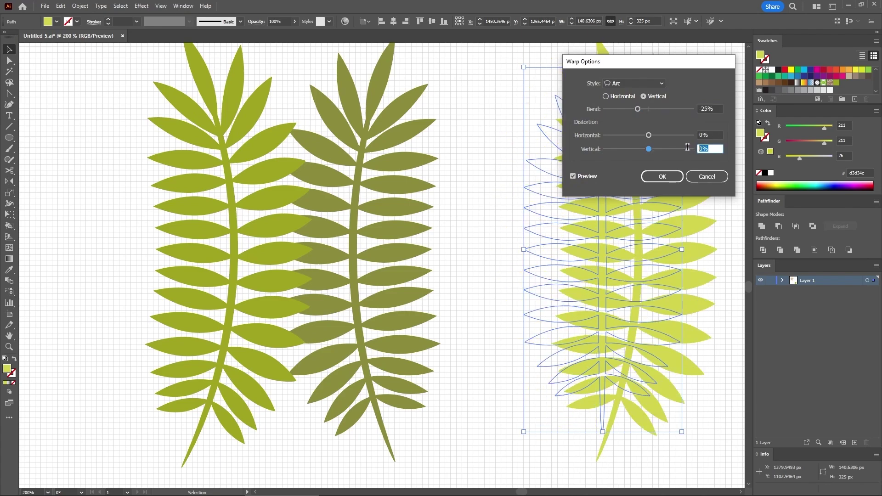
pyautogui.write('-25')
pyautogui.click(662, 176)
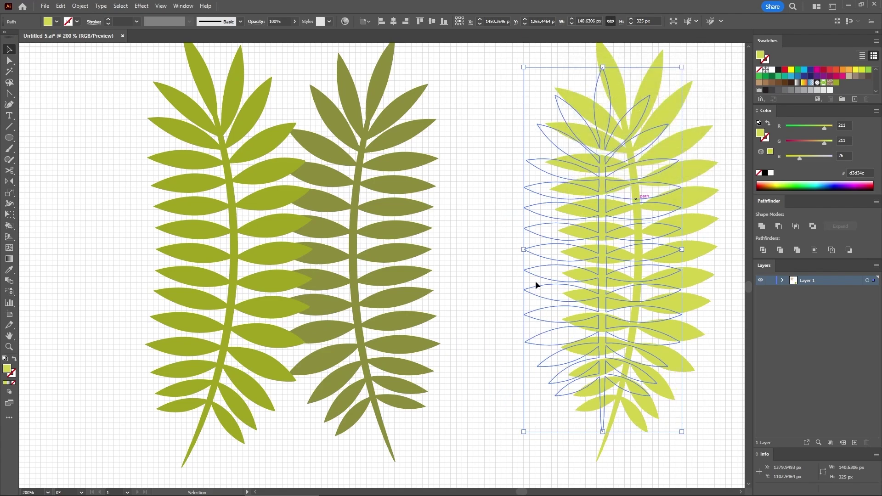
# Expand the appearance of all three warped palm leaves.
pyautogui.moveTo(699, 476); pyautogui.dragTo(145, 236)
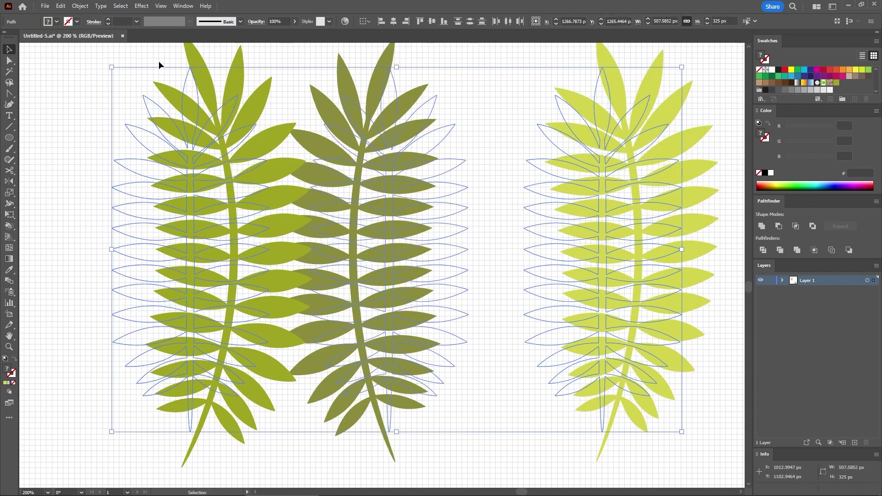
pyautogui.click(87, 7)
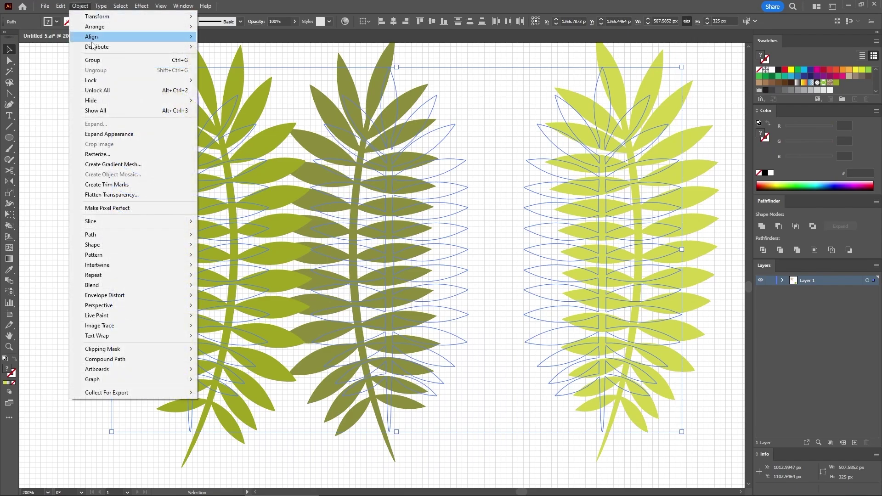
pyautogui.click(97, 136)
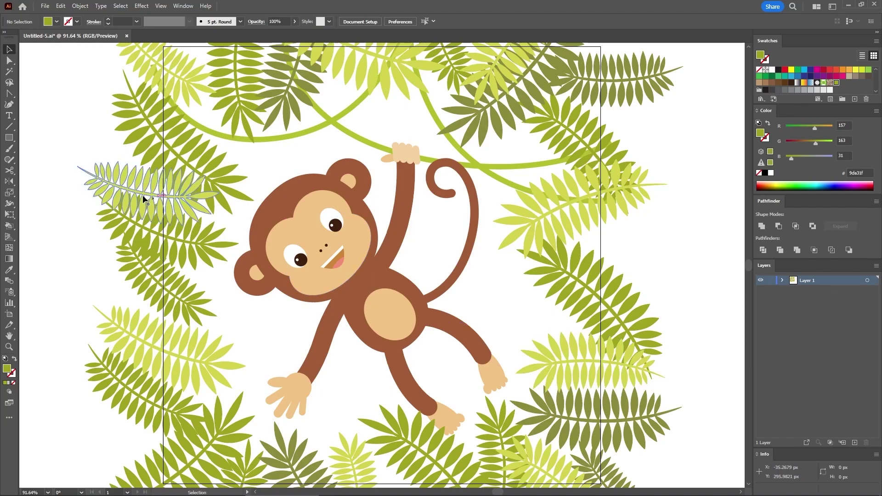
# Draw a rectangle of about 852 x 849 px over the artboard and fill it with pale cream, RGB 252, 248, 212.
pyautogui.click(9, 138)
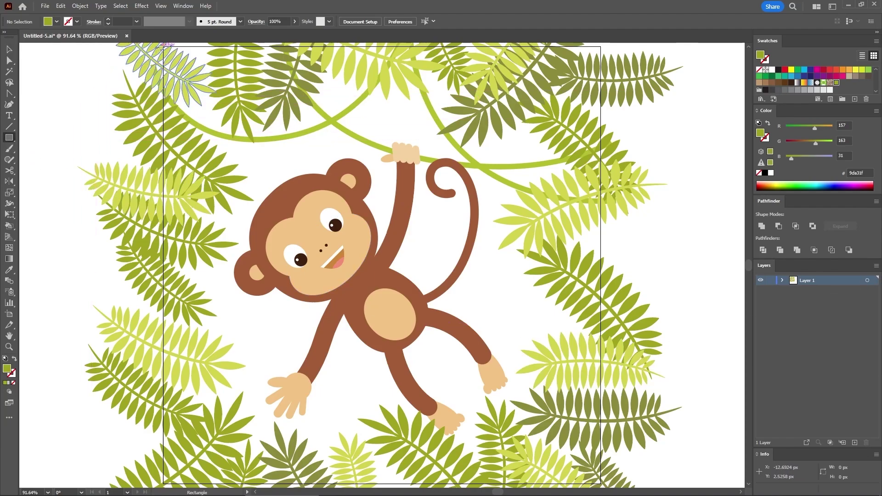
pyautogui.moveTo(163, 46); pyautogui.dragTo(602, 483)
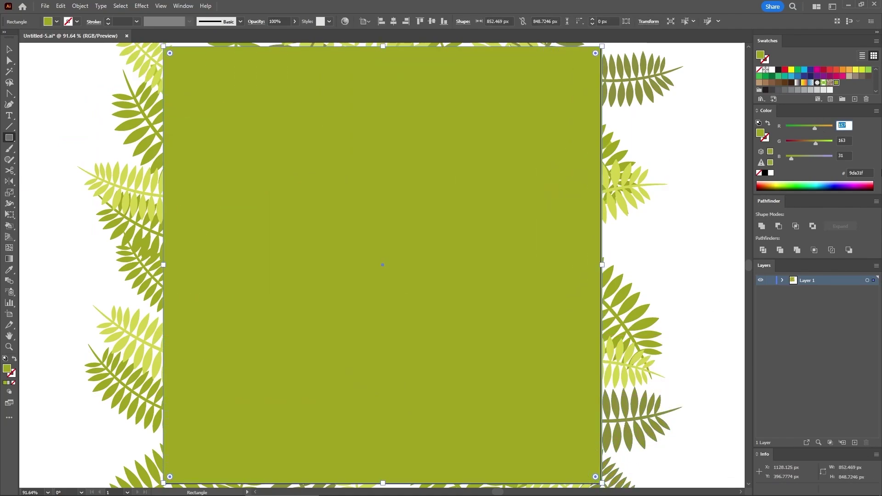
pyautogui.write('252')
pyautogui.press('Tab')
pyautogui.write('2')
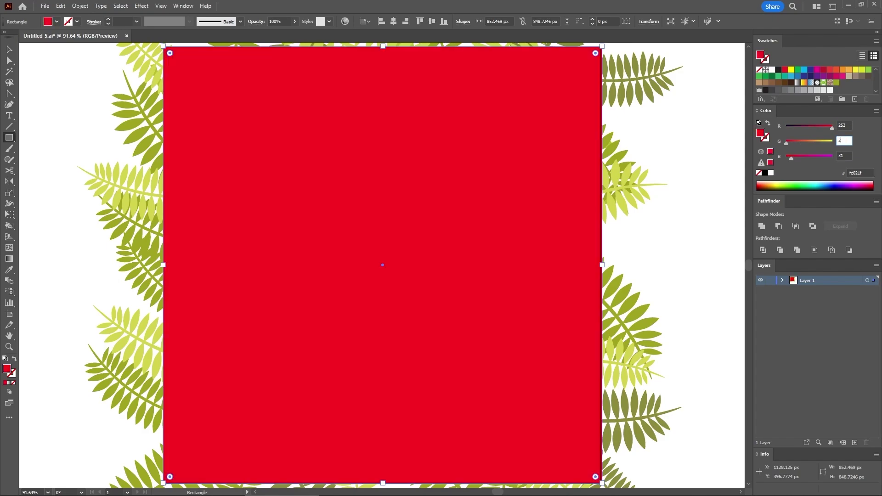
pyautogui.write('48')
pyautogui.press('Tab')
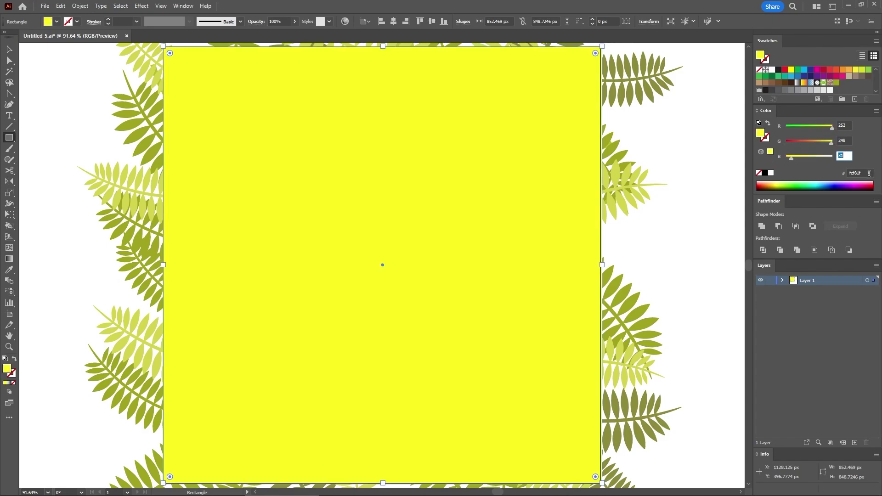
pyautogui.write('212')
pyautogui.press('Return')
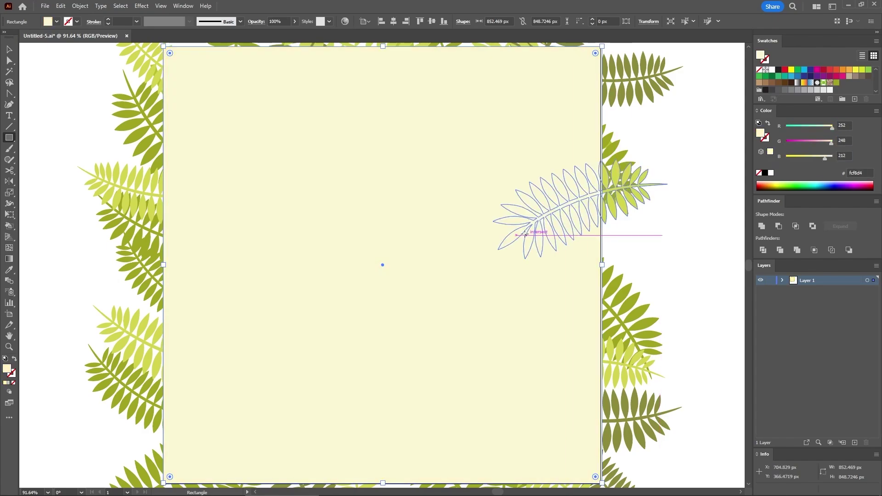
# Send the cream rectangle to the back behind the monkey, vines and palm leaves, and deselect it.
pyautogui.rightClick(444, 250)
pyautogui.moveTo(487, 449)
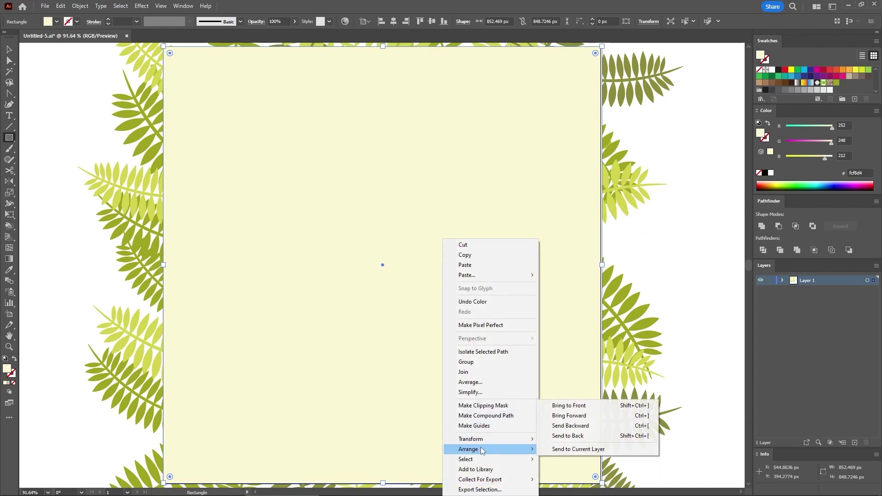
pyautogui.click(585, 439)
pyautogui.click(710, 330)
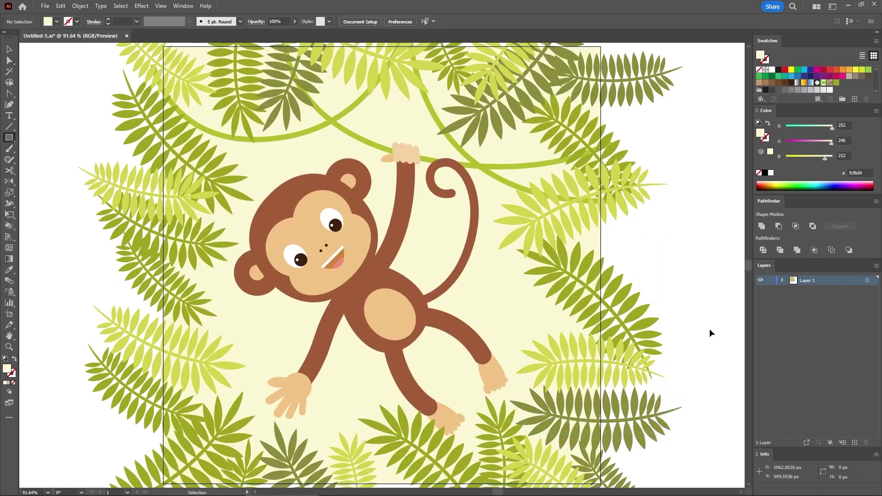